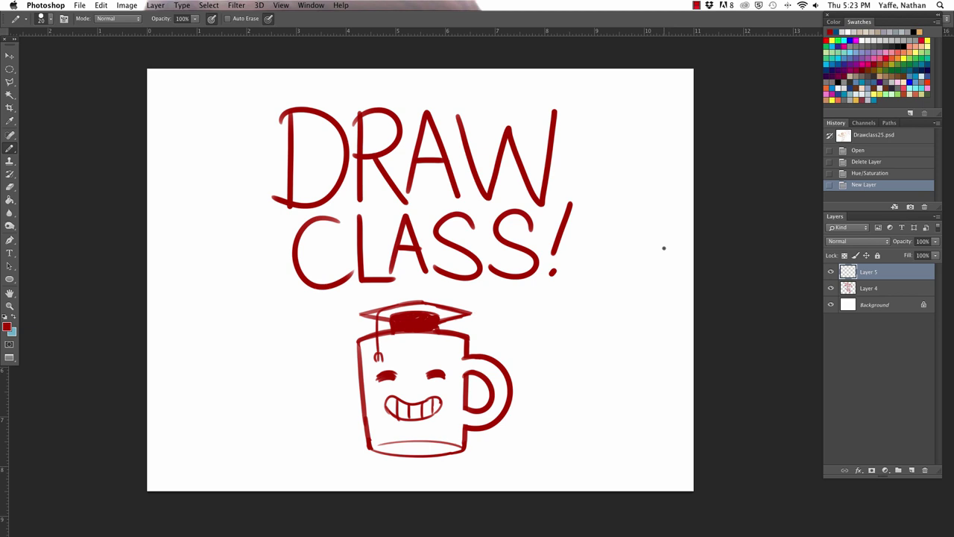
Hide Layer 4's DRAW CLASS mug drawing and zoom in so the blank canvas fills the window
left_click(831, 287)
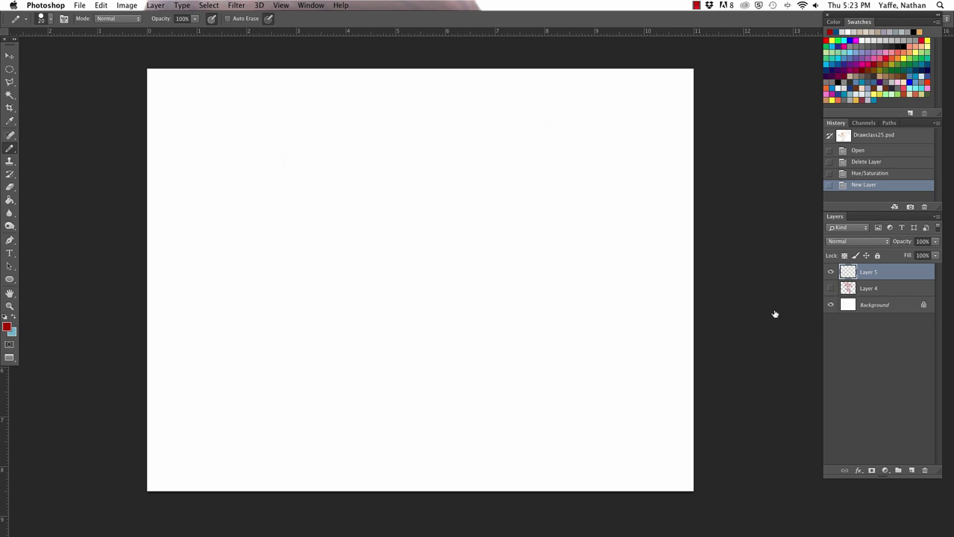
key("super+equal")
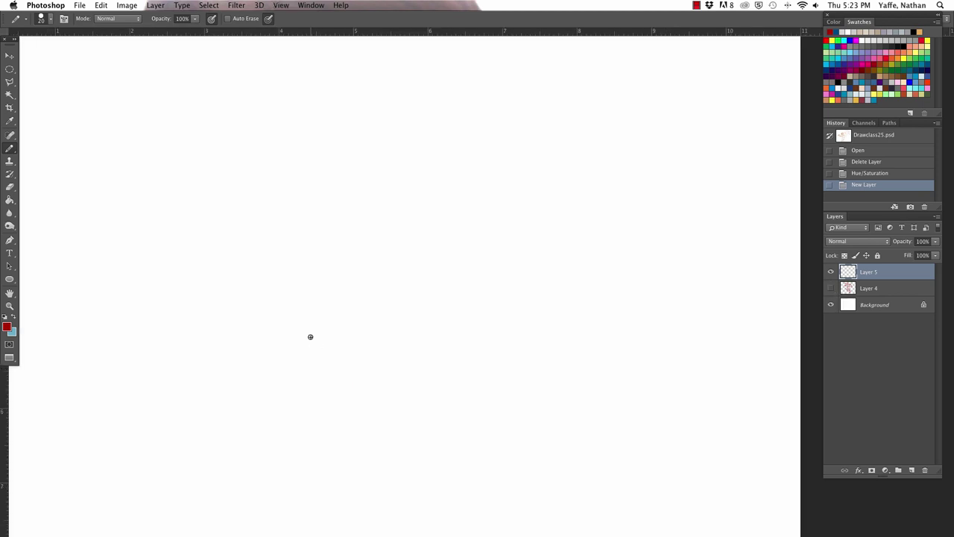
Draw the turkey's rounded body outline, tucked leg and belly line in red pencil
left_click_drag(132, 246, 358, 127)
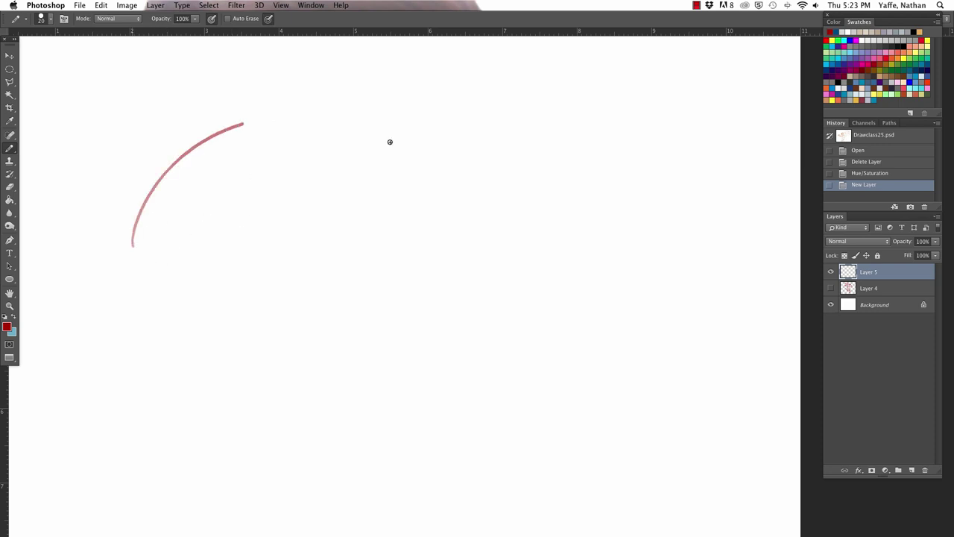
left_click_drag(134, 228, 148, 282)
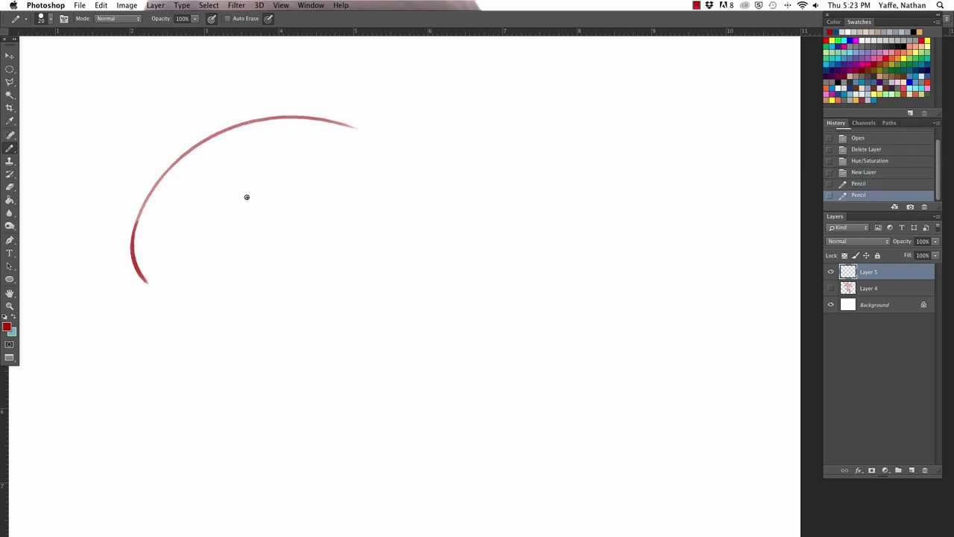
left_click_drag(132, 227, 272, 119)
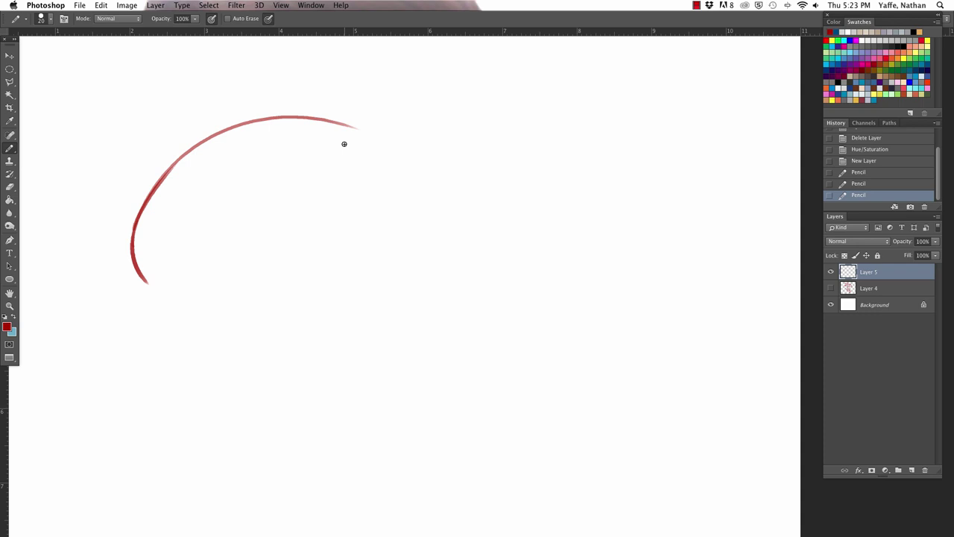
key("super+z")
left_click_drag(134, 220, 184, 156)
left_click_drag(144, 277, 246, 326)
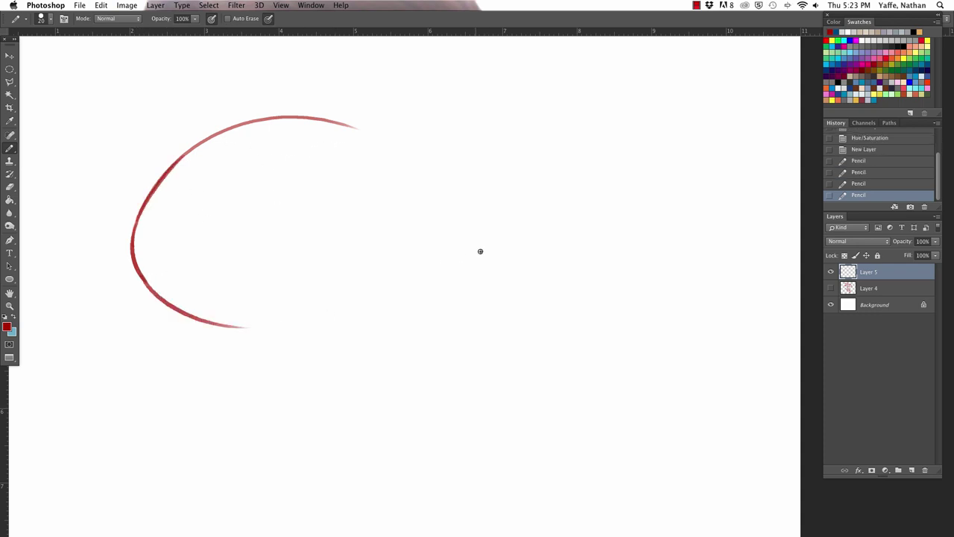
left_click_drag(235, 289, 313, 340)
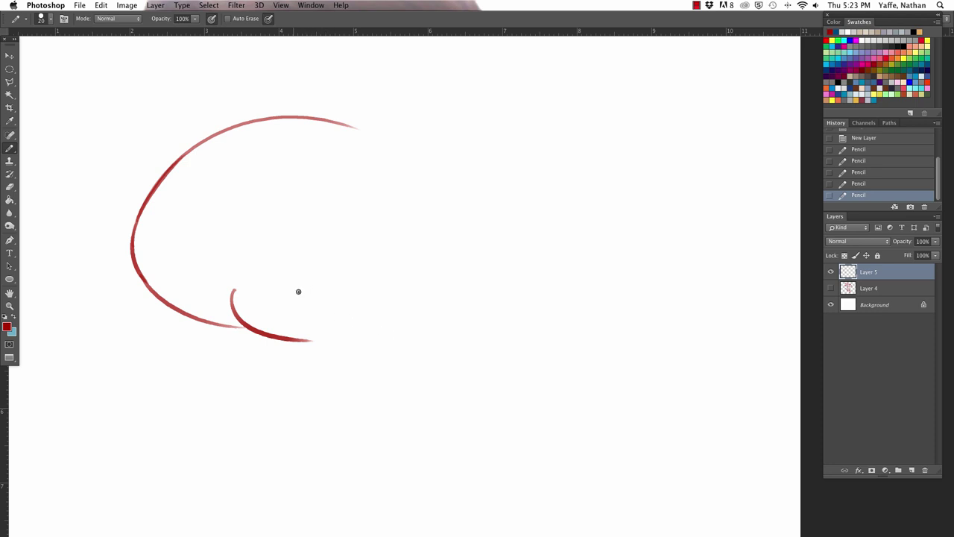
left_click_drag(273, 306, 311, 263)
mouse_move(270, 304)
left_mouse_down()
mouse_move(329, 331)
mouse_move(386, 314)
left_mouse_up()
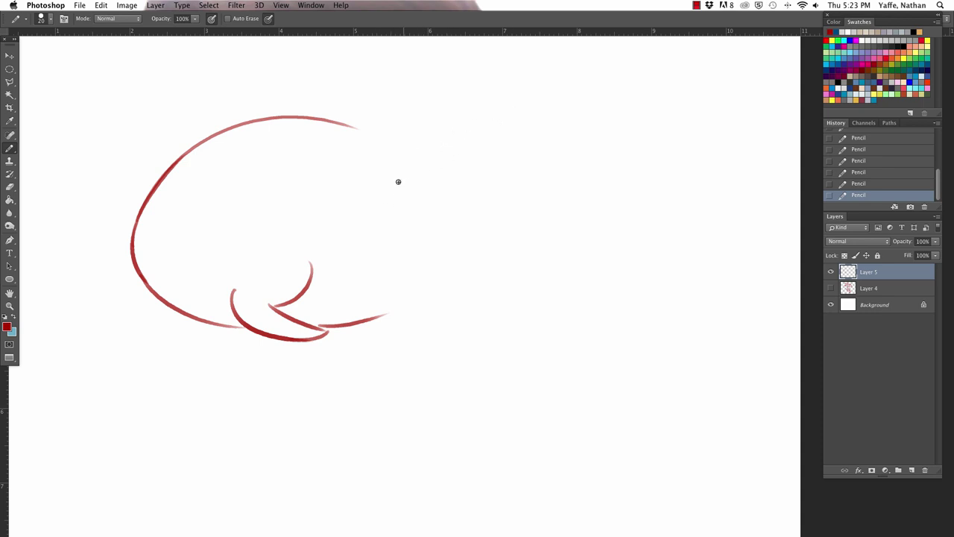
Draw the drumstick with its protruding bone and join it to the body outline
left_click_drag(395, 165, 413, 254)
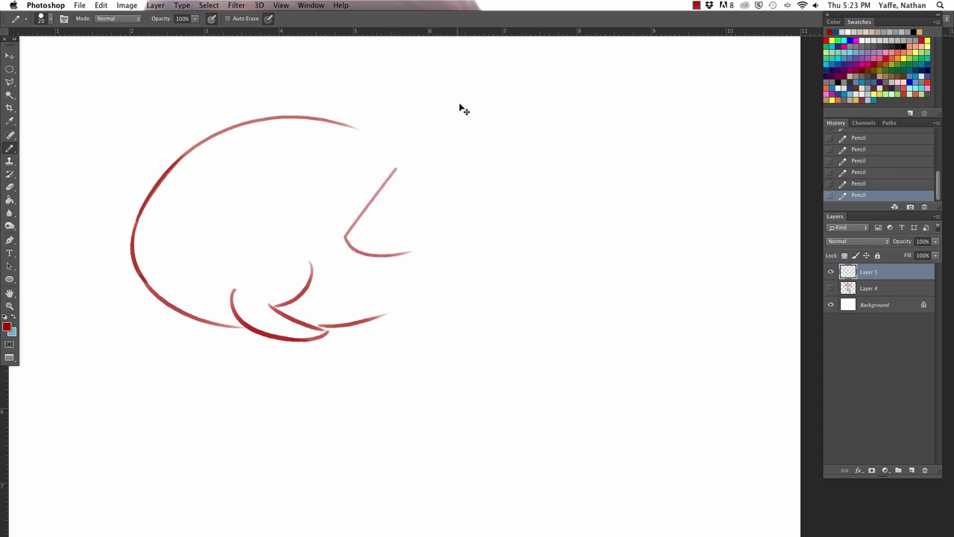
key("super+z")
mouse_move(403, 157)
left_mouse_down()
mouse_move(350, 216)
mouse_move(384, 264)
left_mouse_up()
mouse_move(458, 204)
left_mouse_down()
mouse_move(443, 246)
mouse_move(419, 263)
mouse_move(441, 251)
left_mouse_up()
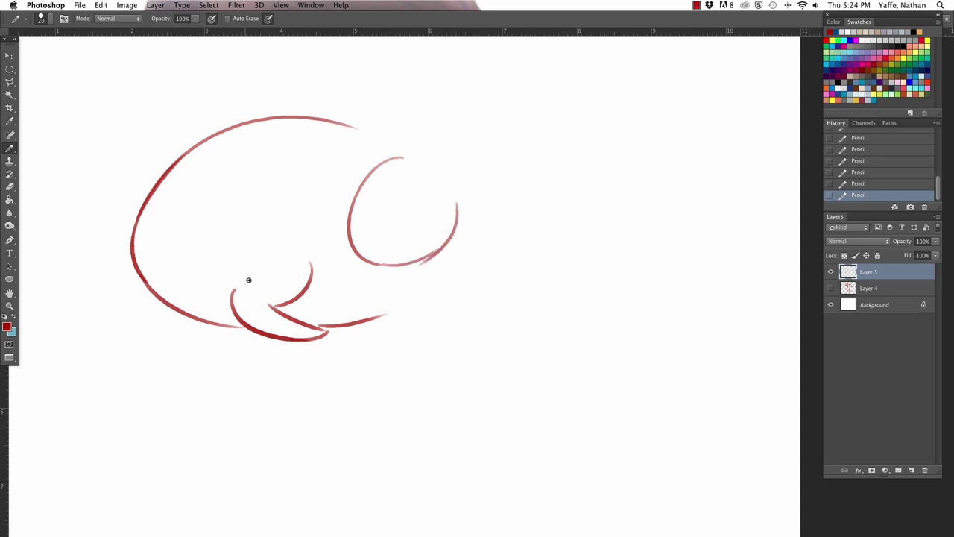
left_click_drag(232, 292, 255, 260)
mouse_move(411, 152)
left_mouse_down()
mouse_move(436, 155)
mouse_move(455, 179)
mouse_move(450, 223)
left_mouse_up()
left_click_drag(437, 159, 490, 120)
left_click_drag(450, 180, 510, 140)
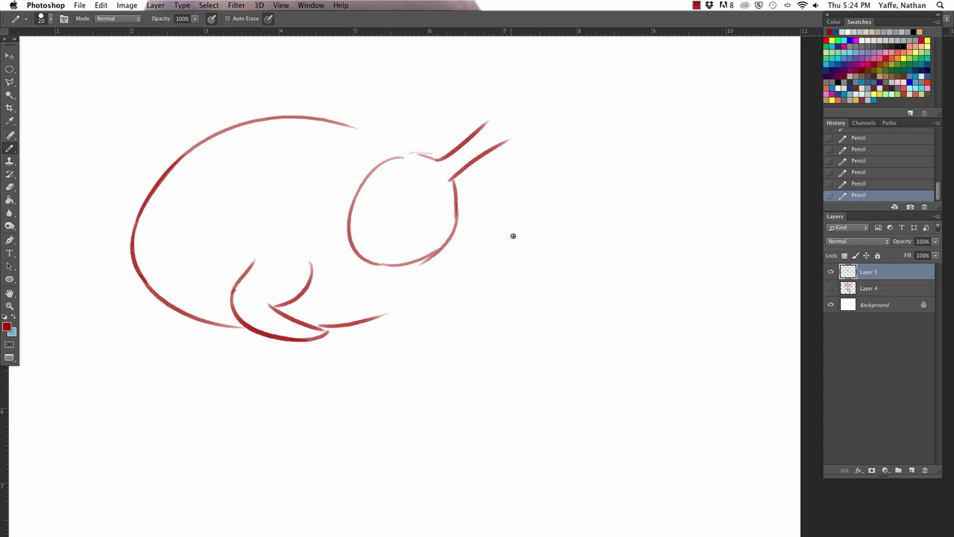
left_click_drag(358, 323, 437, 254)
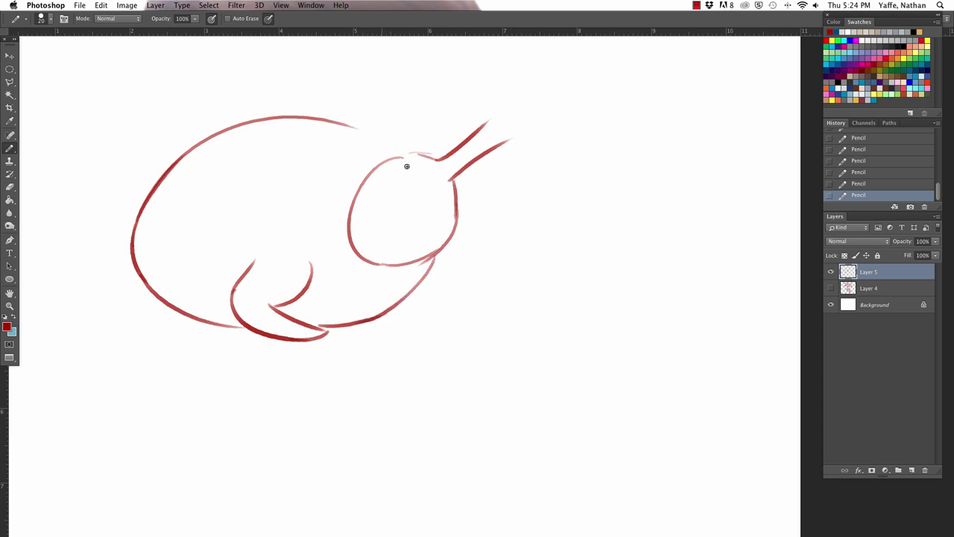
left_click_drag(403, 158, 342, 125)
mouse_move(384, 167)
left_mouse_down()
mouse_move(452, 141)
mouse_move(417, 162)
mouse_move(447, 192)
mouse_move(441, 226)
mouse_move(448, 177)
mouse_move(451, 229)
left_mouse_up()
key("e")
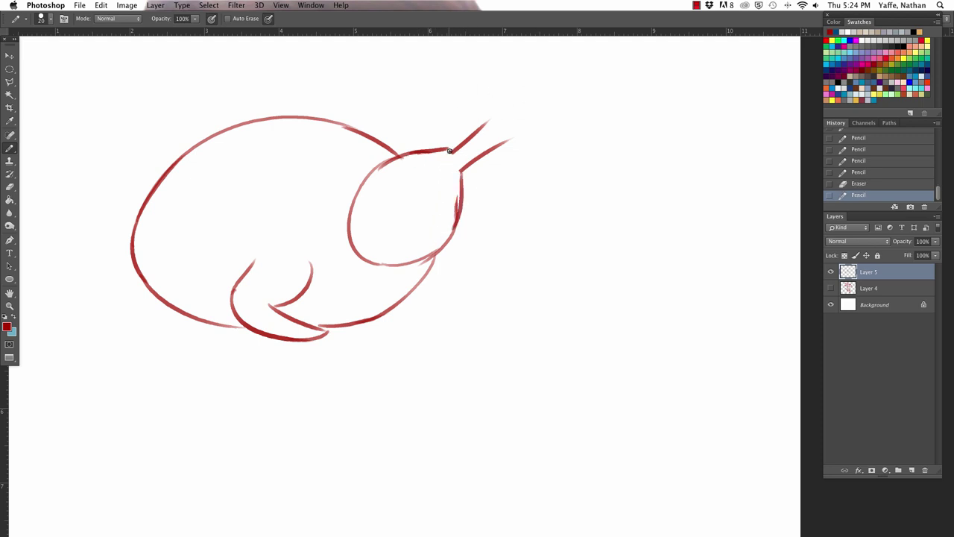
Add the second drumstick bone with a knob and erase stray lines around it
mouse_move(442, 152)
left_mouse_down()
mouse_move(477, 138)
mouse_move(509, 100)
mouse_move(530, 109)
mouse_move(533, 97)
mouse_move(536, 109)
mouse_move(511, 139)
mouse_move(540, 127)
left_mouse_up()
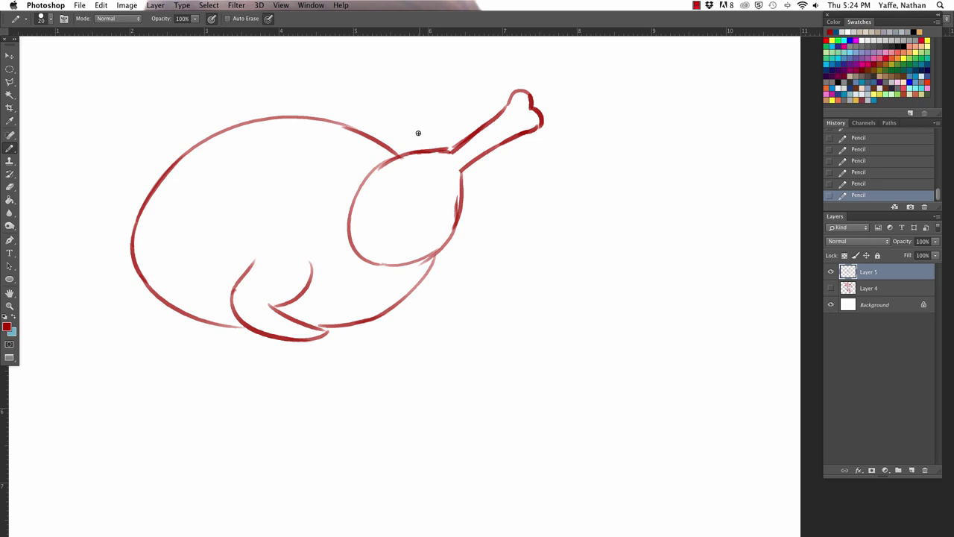
mouse_move(357, 132)
left_mouse_down()
mouse_move(389, 124)
mouse_move(448, 73)
mouse_move(478, 68)
mouse_move(415, 134)
left_mouse_up()
key("ctrl+z")
mouse_move(457, 99)
left_mouse_down()
mouse_move(483, 89)
mouse_move(469, 85)
left_mouse_up()
key("e")
left_click_drag(477, 83, 482, 91)
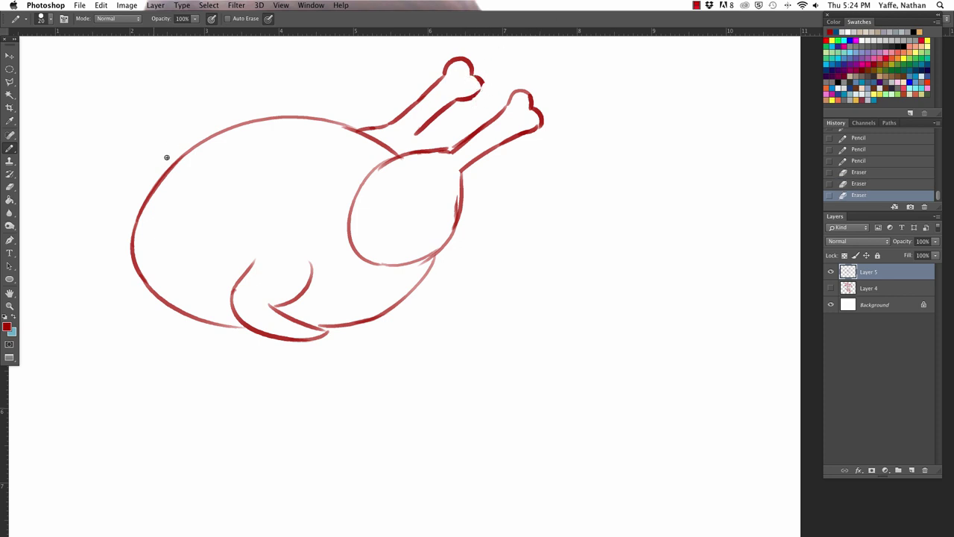
Redraw the body's upper-left and top outline as a smoother curve
mouse_move(137, 222)
left_mouse_down()
mouse_move(146, 202)
mouse_move(297, 129)
left_mouse_up()
key("super+z")
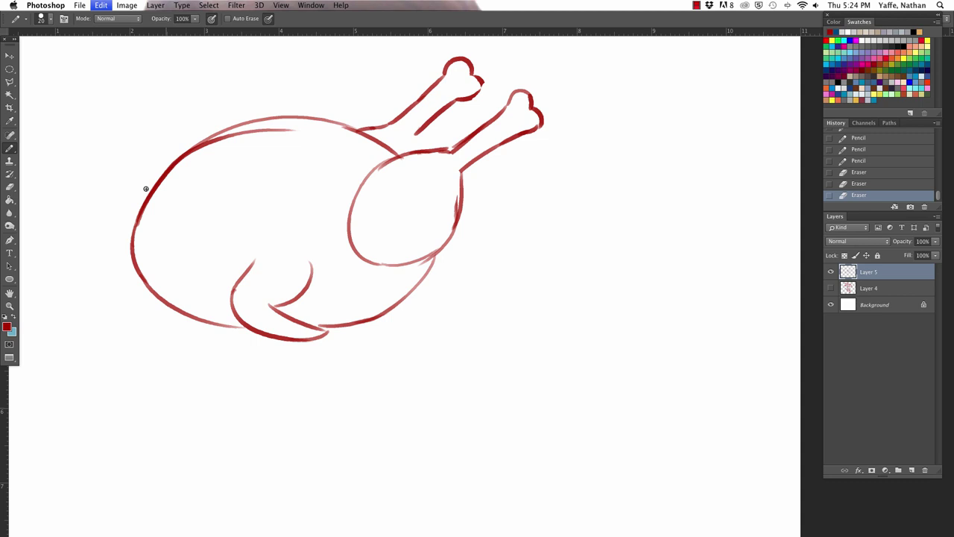
mouse_move(138, 216)
left_mouse_down()
mouse_move(235, 128)
mouse_move(292, 114)
left_mouse_up()
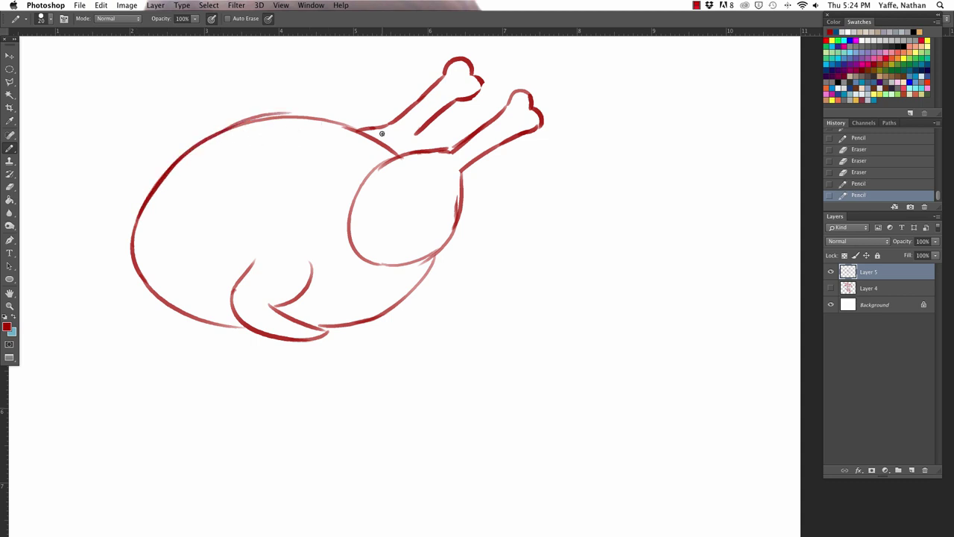
key("super+z")
mouse_move(222, 130)
left_mouse_down()
mouse_move(310, 123)
mouse_move(414, 150)
left_mouse_up()
Retrace both bone knobs, the ragged joints and the drumstick's right edge
mouse_move(464, 98)
left_mouse_down()
mouse_move(479, 79)
mouse_move(521, 90)
mouse_move(509, 112)
left_mouse_up()
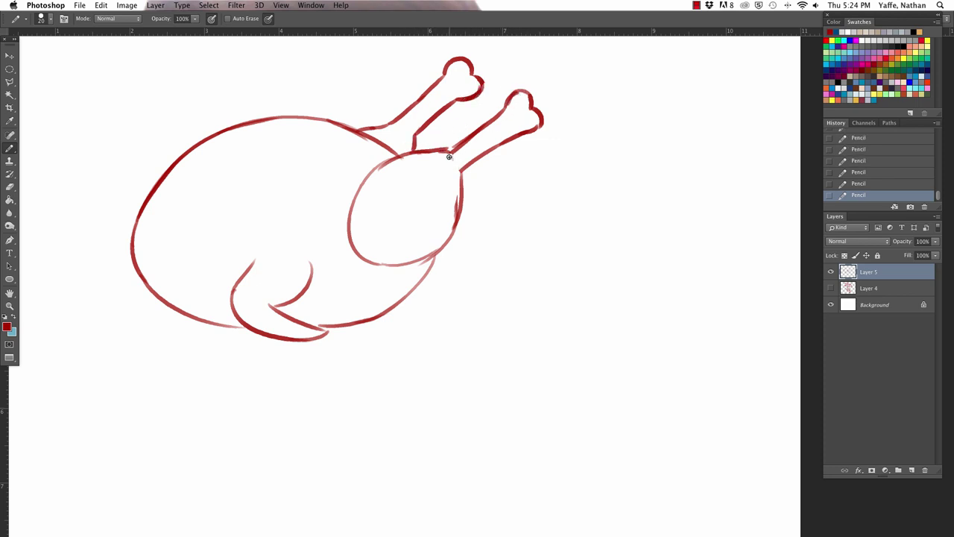
left_click_drag(450, 154, 457, 166)
left_click_drag(394, 123, 412, 137)
mouse_move(461, 174)
left_mouse_down()
mouse_move(446, 238)
mouse_move(399, 268)
mouse_move(413, 261)
mouse_move(446, 177)
mouse_move(407, 244)
left_mouse_up()
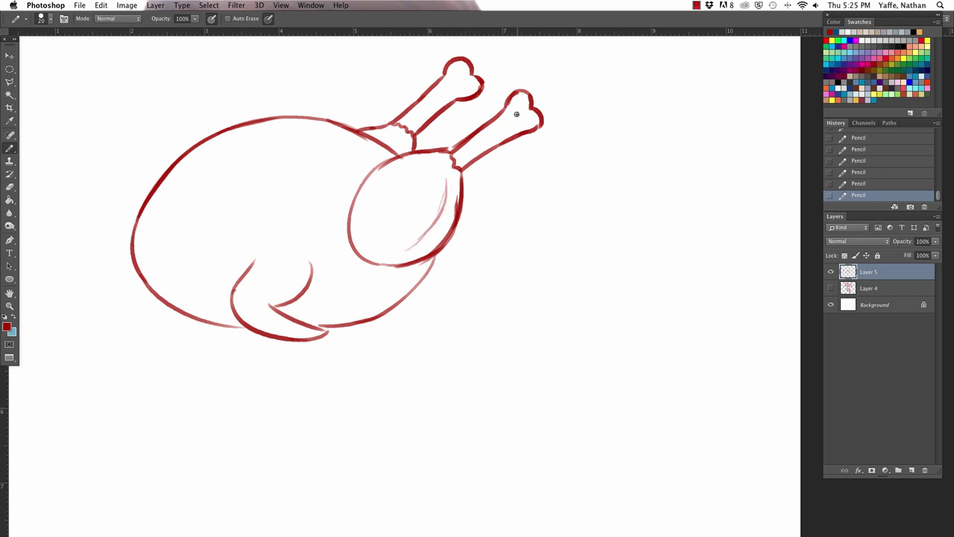
left_click_drag(508, 109, 511, 94)
Darken the belly, tucked-leg and drumstick curves and add a highlight line inside the body
left_click_drag(151, 293, 171, 306)
left_click_drag(163, 201, 257, 134)
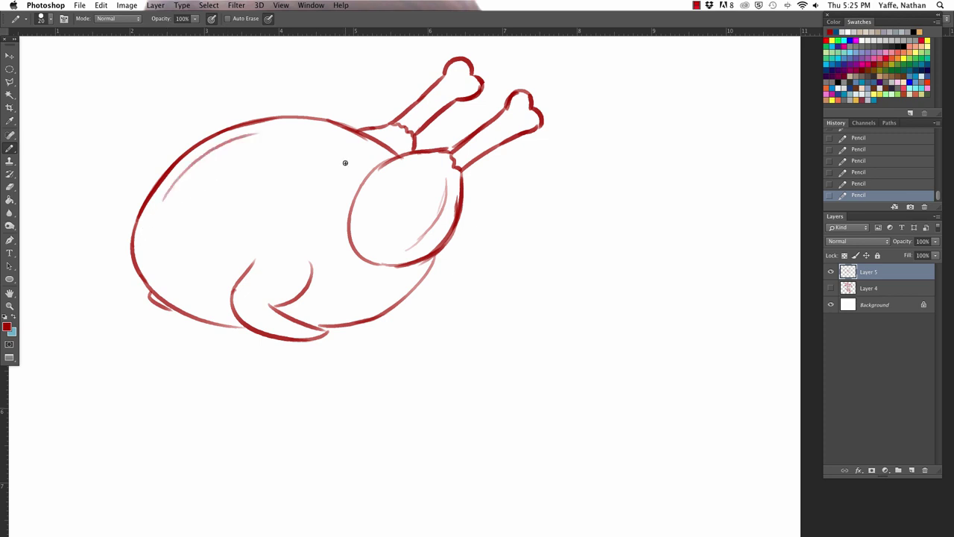
mouse_move(432, 259)
left_mouse_down()
mouse_move(380, 320)
mouse_move(429, 258)
mouse_move(400, 321)
left_mouse_up()
mouse_move(240, 269)
left_mouse_down()
mouse_move(223, 301)
mouse_move(252, 328)
mouse_move(254, 271)
left_mouse_up()
key("e")
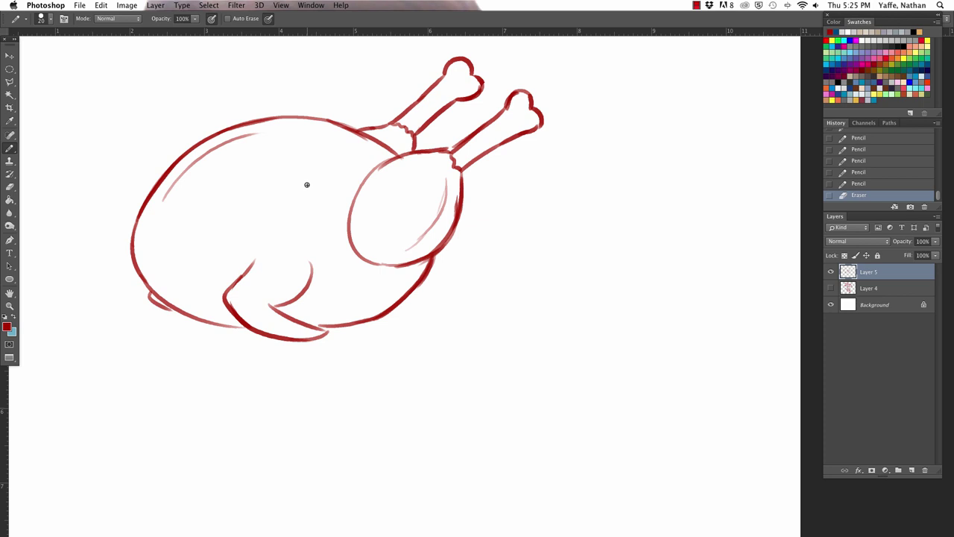
left_click_drag(354, 200, 407, 152)
left_click_drag(395, 267, 441, 251)
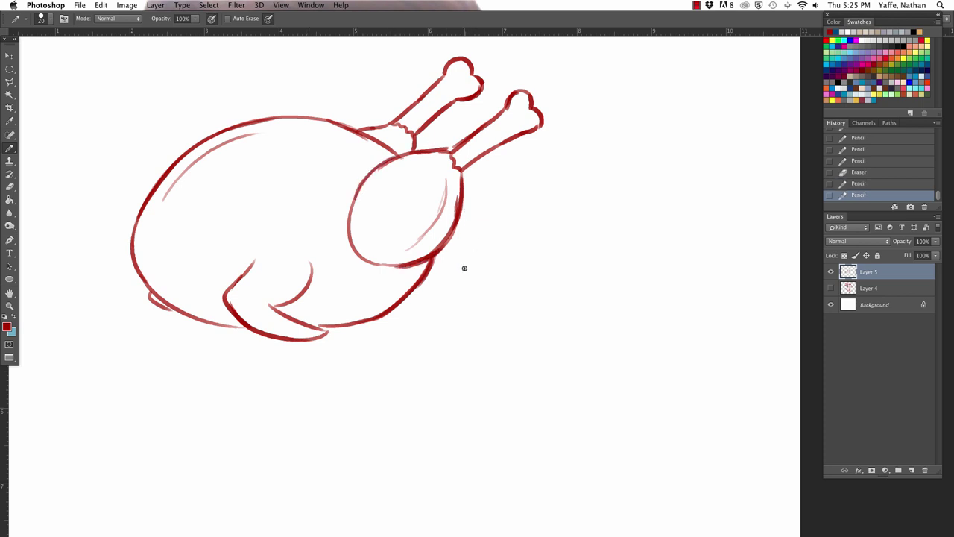
Set the pencil to 45% opacity and enlarge the brush to 175
left_click(195, 18)
left_click_drag(195, 30, 170, 31)
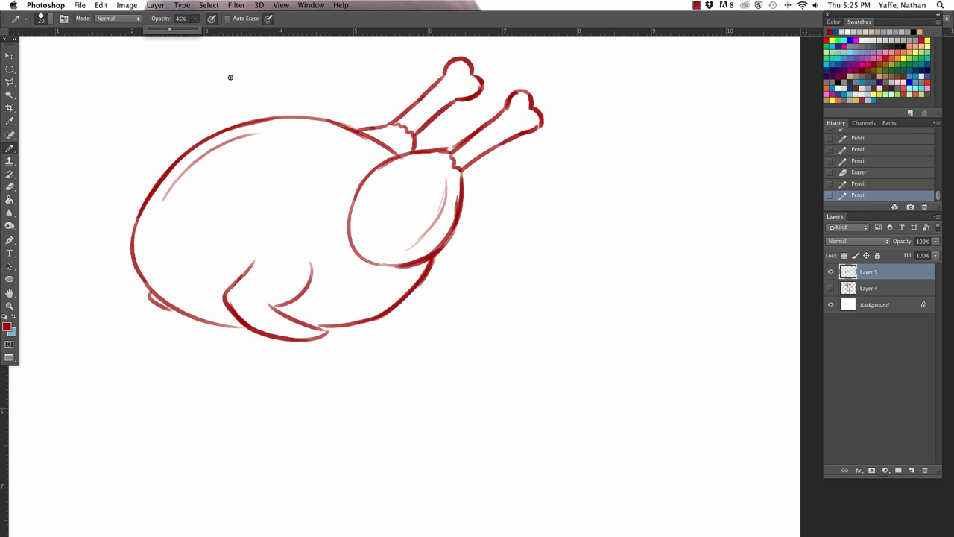
key("bracketright")
key("bracketright")
key("bracketright")
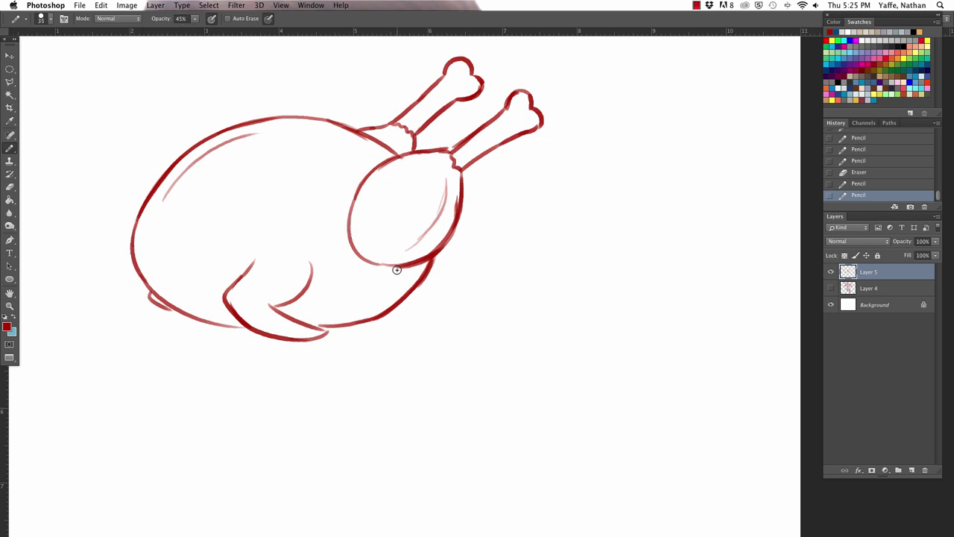
key("bracketright")
key("bracketright")
key("bracketright")
key("bracketright")
key("bracketright")
key("bracketright")
key("bracketright")
key("bracketright")
key("bracketright")
key("bracketright")
key("bracketright")
key("bracketright")
Paint pink shading over the drumsticks, belly, tucked leg and both bones
mouse_move(377, 243)
left_mouse_down()
mouse_move(430, 205)
mouse_move(442, 173)
mouse_move(438, 213)
left_mouse_up()
left_click_drag(307, 303, 399, 274)
mouse_move(153, 262)
left_mouse_down()
mouse_move(209, 299)
mouse_move(297, 330)
left_mouse_up()
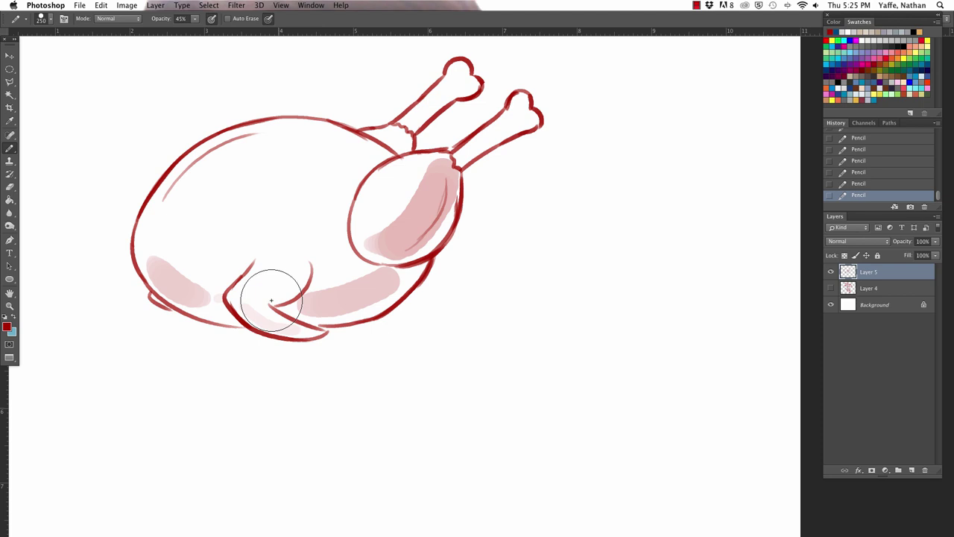
left_click_drag(271, 301, 298, 260)
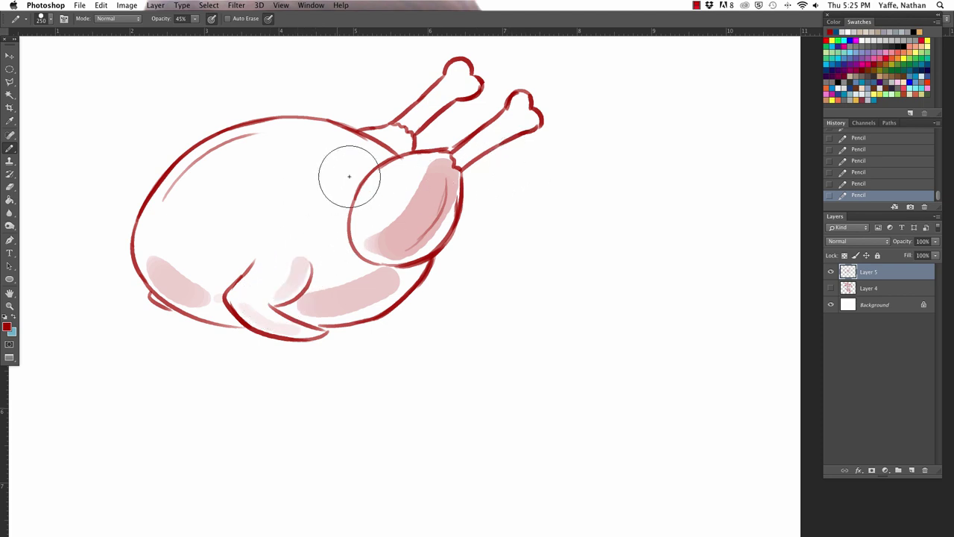
left_click_drag(394, 134, 477, 89)
mouse_move(469, 160)
left_mouse_down()
mouse_move(526, 121)
mouse_move(536, 136)
mouse_move(522, 131)
left_mouse_up()
Shrink the brush to 25 and add a small U mark and lower-leg shading
key("bracketleft")
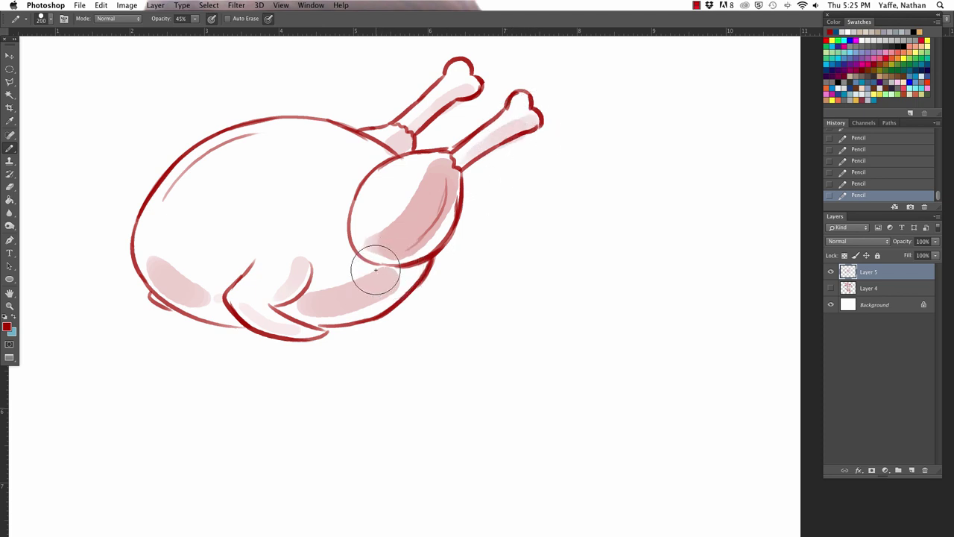
key("bracketleft")
key("bracketleft")
key("bracketleft")
key("bracketleft")
key("bracketleft")
key("bracketleft")
key("bracketleft")
key("bracketleft")
key("bracketleft")
key("bracketleft")
key("bracketleft")
key("bracketleft")
left_click_drag(325, 236, 331, 234)
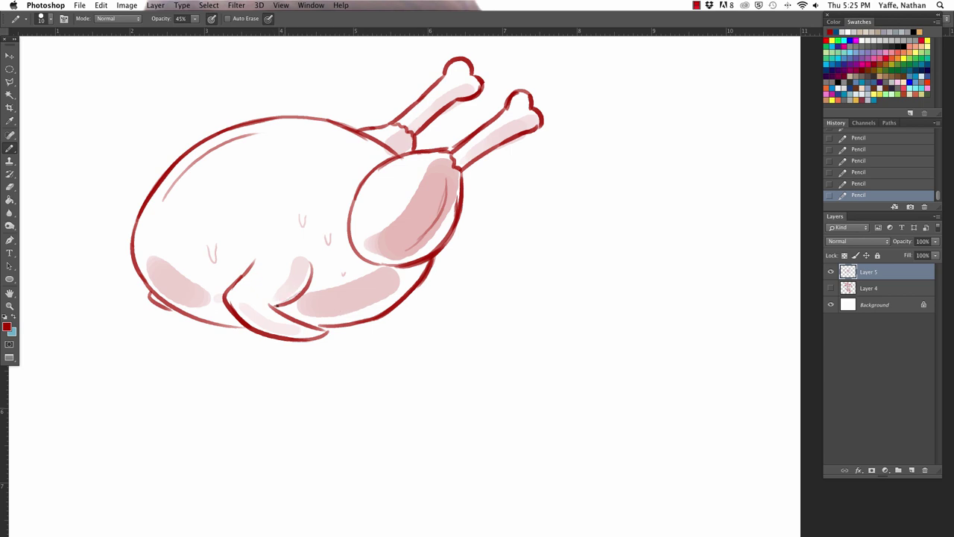
mouse_move(245, 309)
left_mouse_down()
mouse_move(255, 322)
mouse_move(300, 331)
left_mouse_up()
Scale the turkey to about 88% and move it to the page's upper left
key("super+minus")
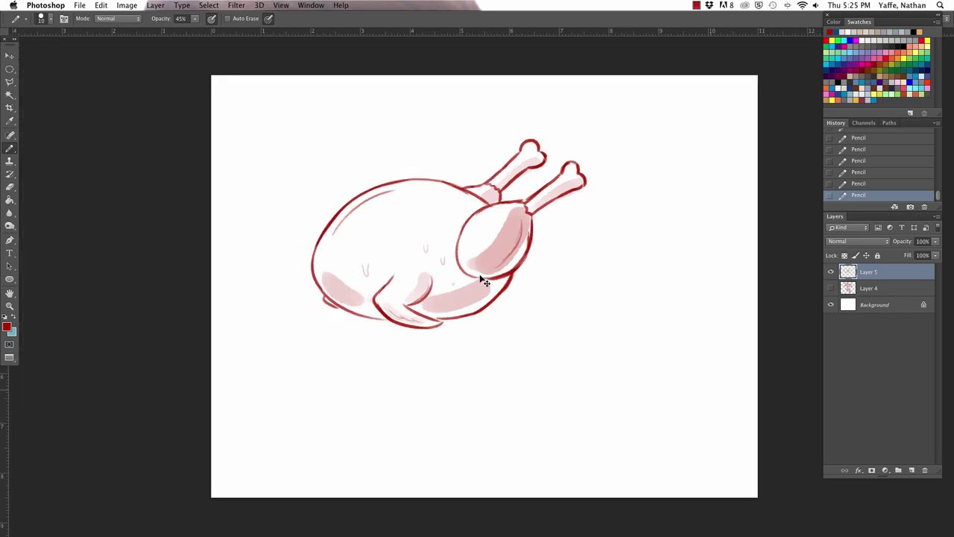
key("v")
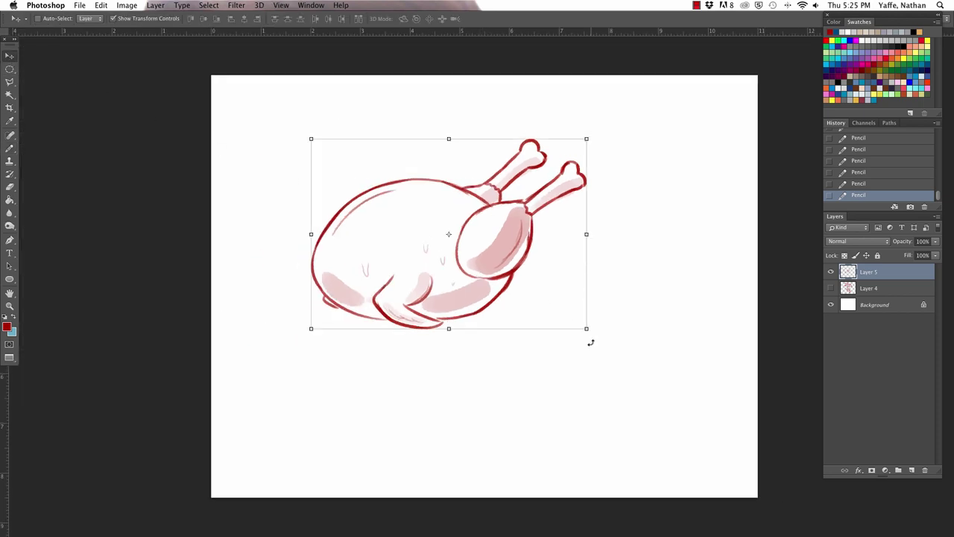
left_click_drag(588, 329, 556, 300)
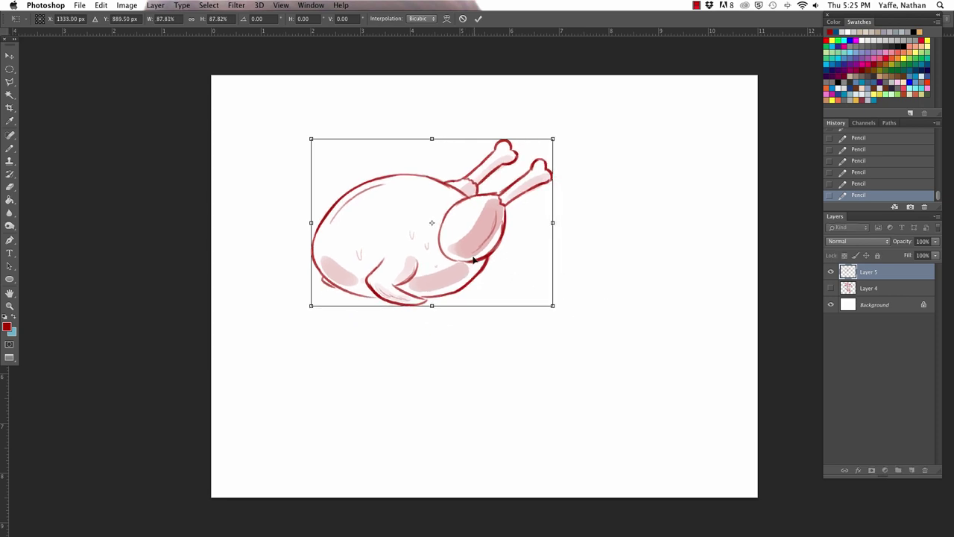
left_click_drag(472, 253, 420, 216)
key("Return")
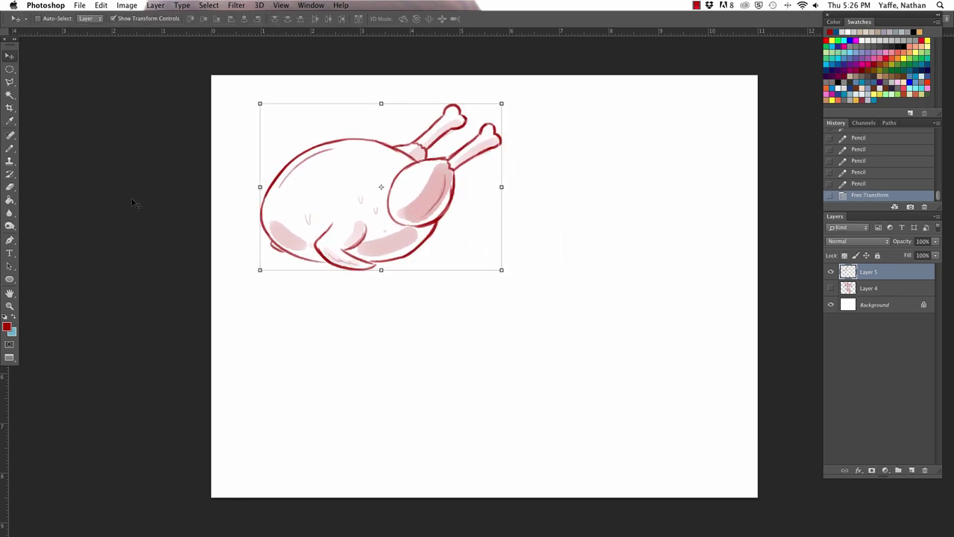
Set the pencil to 100% opacity and zoom in on the empty right side
left_click(13, 152)
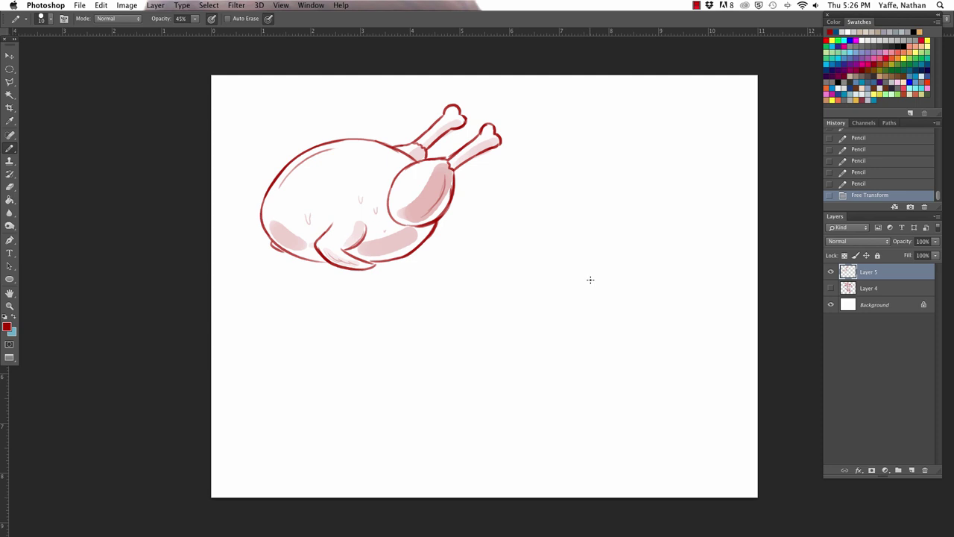
left_click(194, 19)
left_click_drag(197, 31, 293, 37)
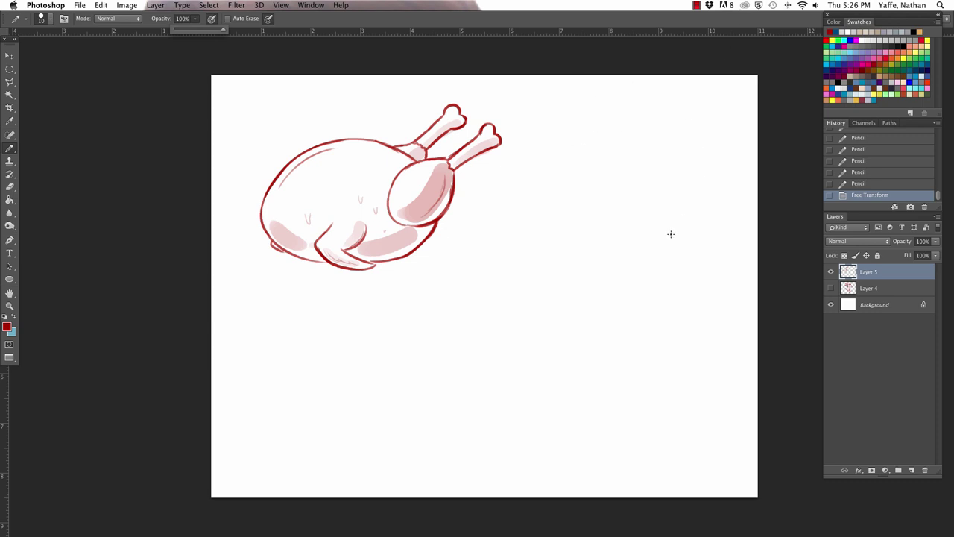
key("z")
left_click_drag(644, 187, 658, 188)
key("b")
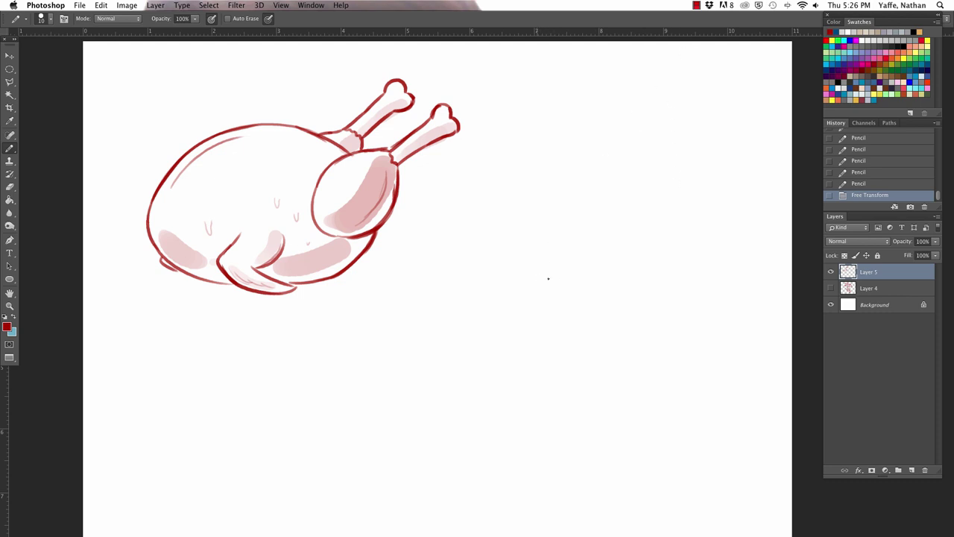
Draw a tall oval for the ham's cut face right of the turkey and centre it
mouse_move(531, 284)
left_mouse_down()
mouse_move(522, 265)
mouse_move(566, 249)
mouse_move(538, 288)
left_mouse_up()
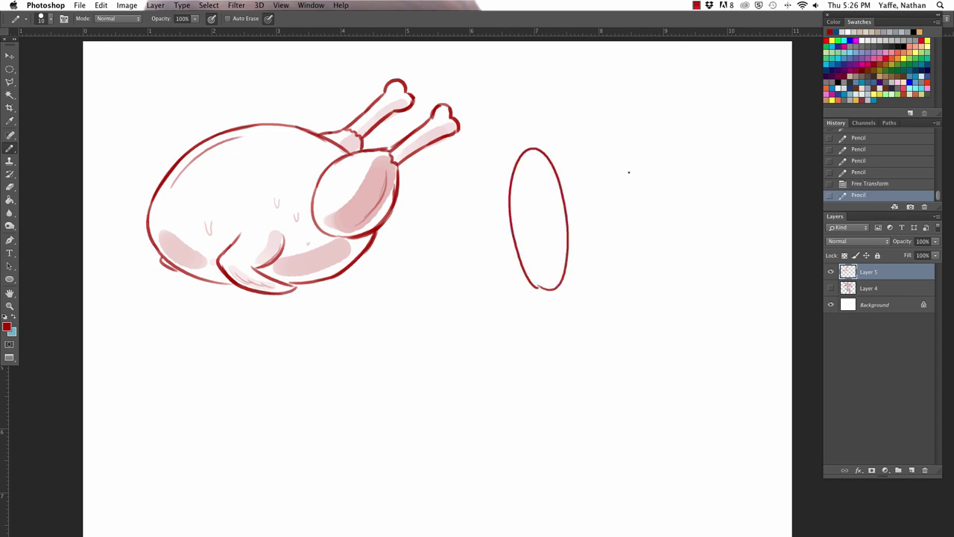
key("z")
left_click_drag(599, 209, 621, 206)
key("e")
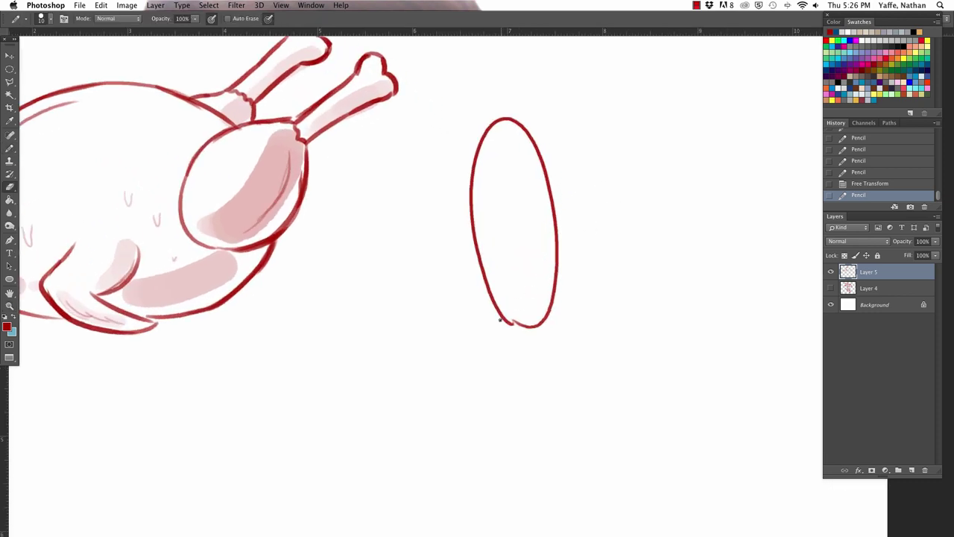
left_click_drag(508, 315, 532, 324)
key("b")
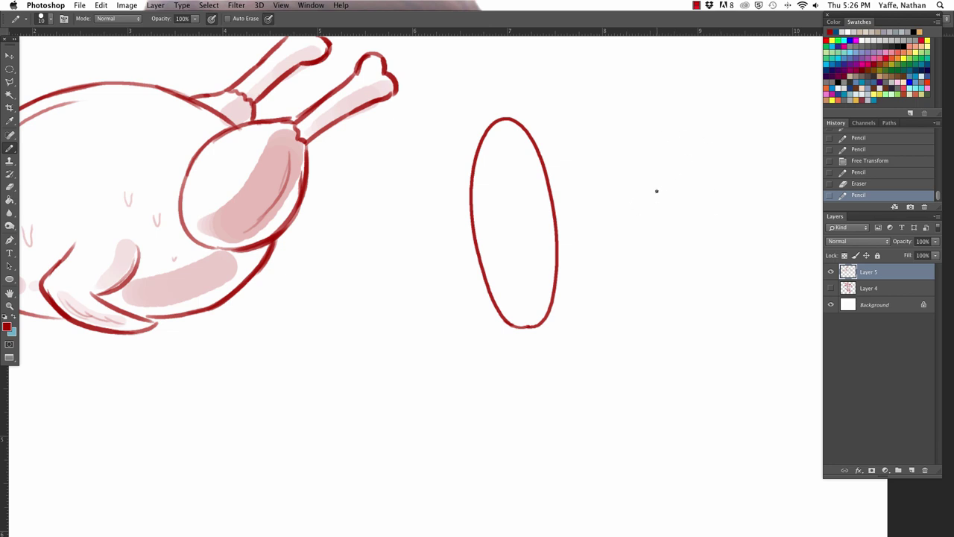
key("h")
mouse_move(681, 191)
left_mouse_down()
mouse_move(562, 258)
mouse_move(578, 241)
left_mouse_up()
key("b")
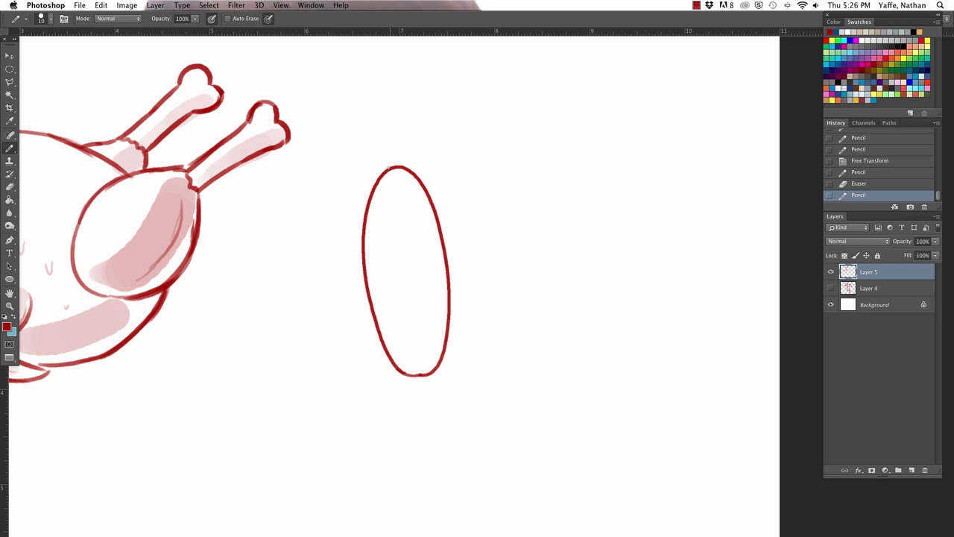
Draw the ham's upper and lower curves tapering from the oval to the bone's neck
mouse_move(388, 167)
left_mouse_down()
mouse_move(534, 202)
mouse_move(610, 271)
left_mouse_up()
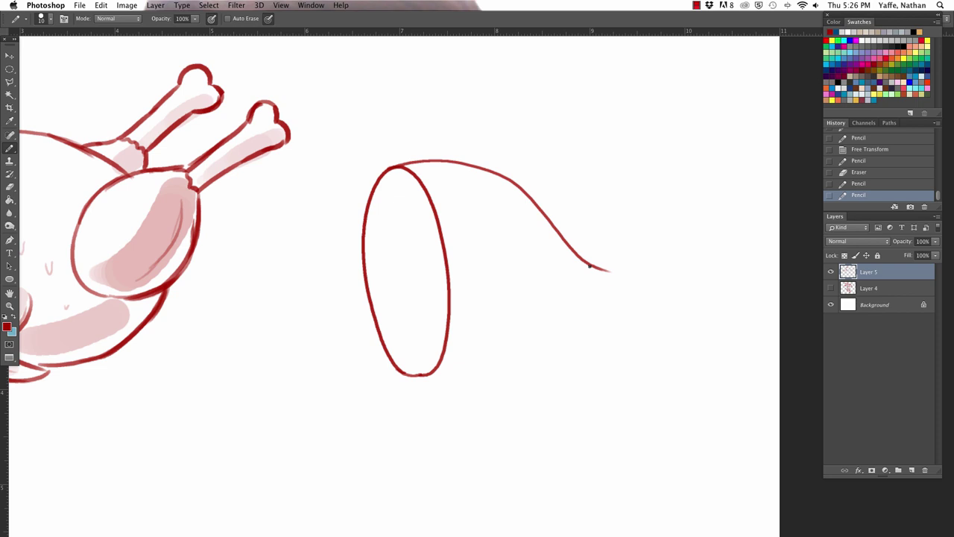
left_click_drag(414, 375, 588, 286)
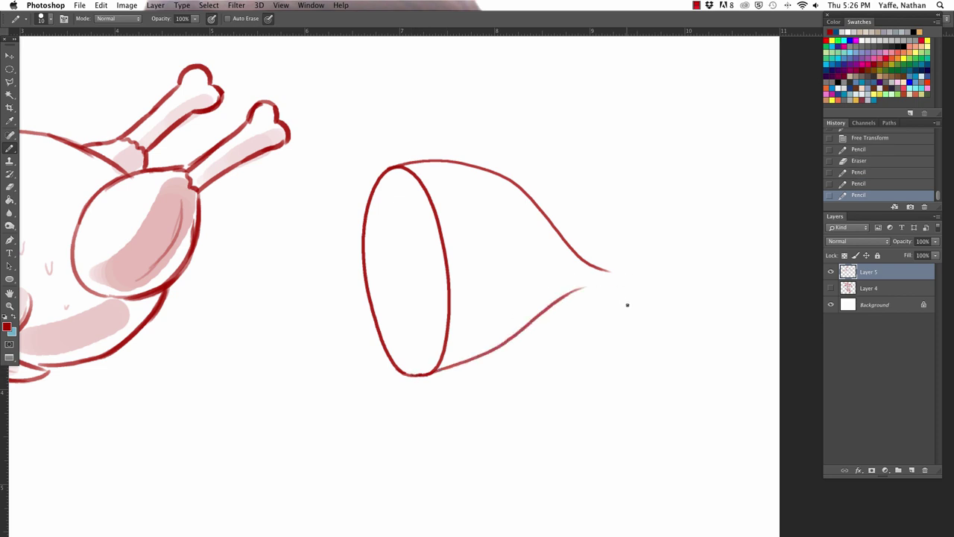
mouse_move(549, 219)
left_mouse_down()
mouse_move(601, 249)
mouse_move(599, 264)
mouse_move(566, 222)
left_mouse_up()
key("e")
key("b")
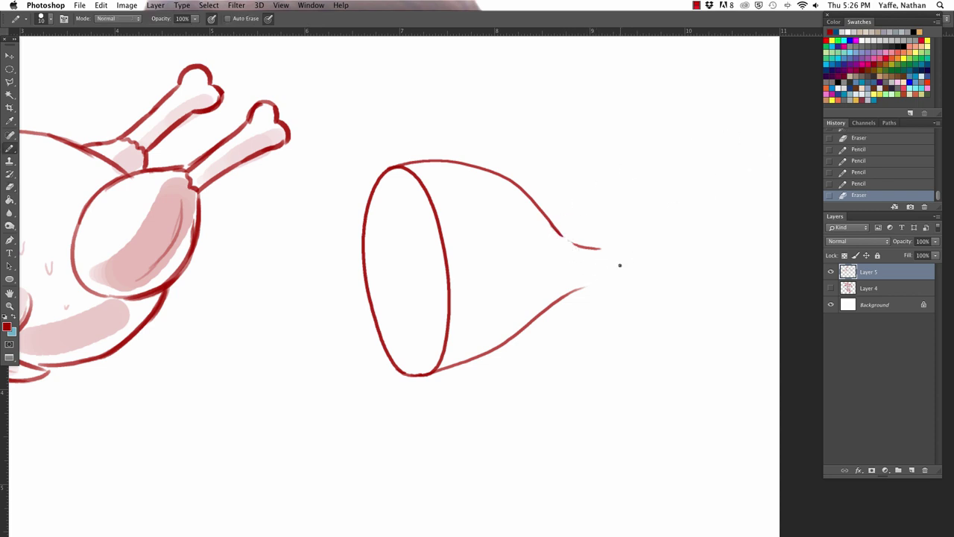
left_click_drag(571, 287, 607, 283)
left_click_drag(551, 230, 580, 247)
Draw the bone's knobbed end with a wavy line across its neck
mouse_move(601, 249)
left_mouse_down()
mouse_move(625, 244)
mouse_move(628, 264)
mouse_move(605, 285)
left_mouse_up()
key("super+z")
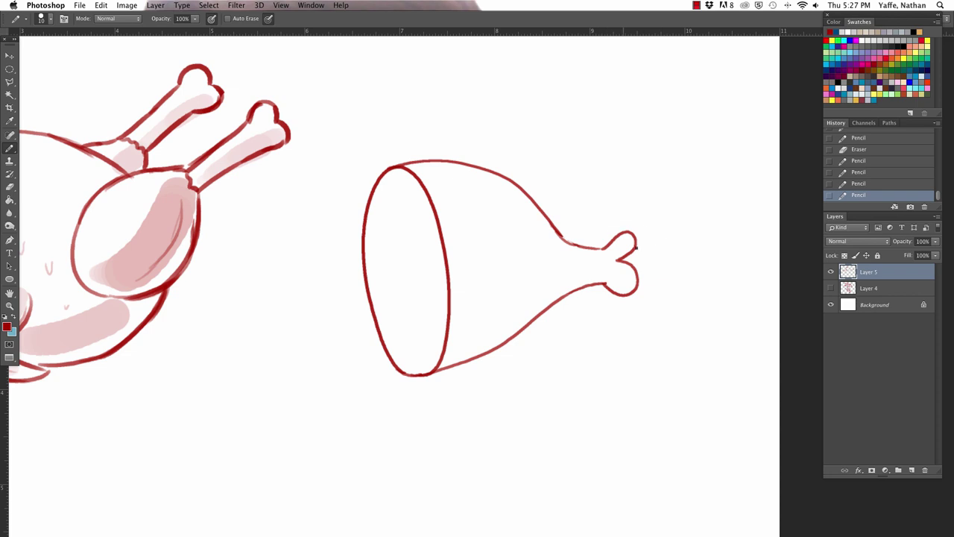
key("super+z")
key("super+z")
mouse_move(598, 247)
left_mouse_down()
mouse_move(636, 235)
mouse_move(643, 255)
mouse_move(630, 263)
mouse_move(644, 270)
mouse_move(644, 286)
mouse_move(609, 283)
left_mouse_up()
left_click_drag(595, 249, 601, 284)
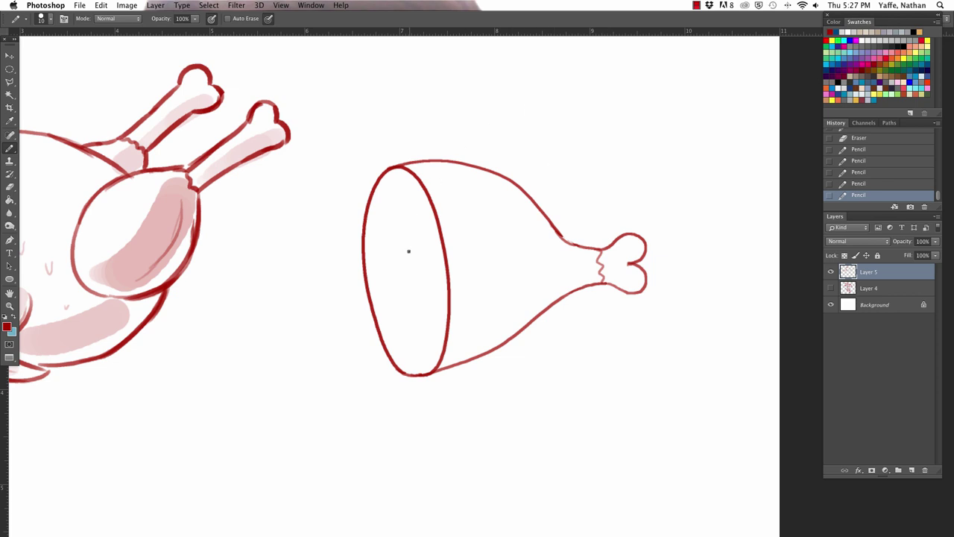
Add a small oval bone hole in the cut face and darken the ham-bone join
mouse_move(392, 258)
left_mouse_down()
mouse_move(395, 247)
mouse_move(393, 283)
left_mouse_up()
key("ctrl+z")
left_click_drag(388, 247, 397, 244)
left_click_drag(561, 236, 580, 246)
Lasso the bone hole, nudge it down and right, then deselect
key("l")
left_click(416, 296)
left_click(394, 317)
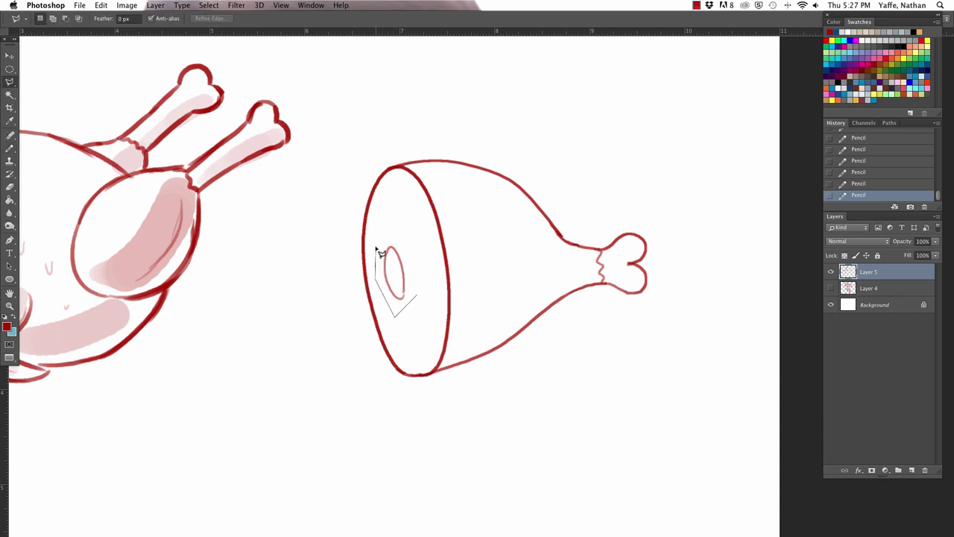
left_click(377, 247)
left_click(393, 233)
left_click(415, 257)
left_click(416, 296)
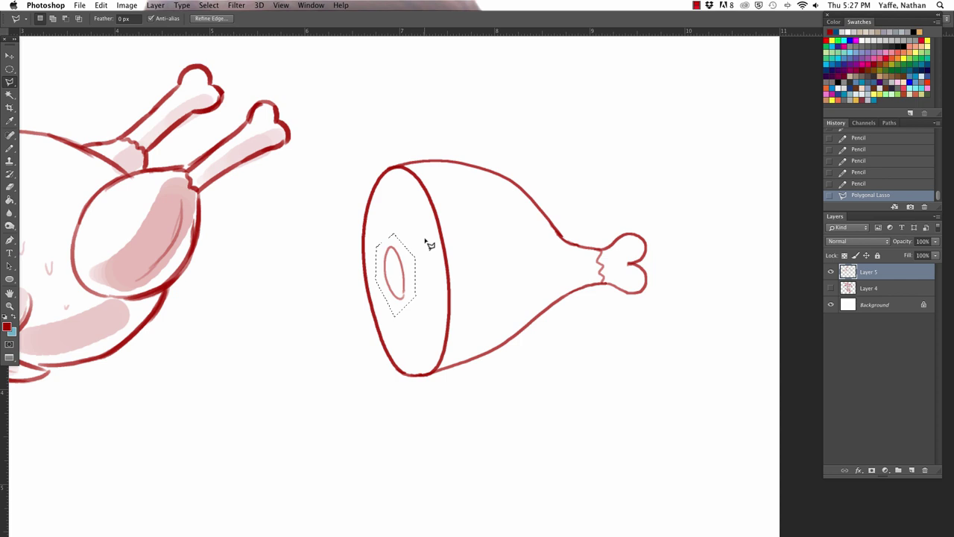
key("v")
left_click_drag(404, 272, 412, 280)
key("l")
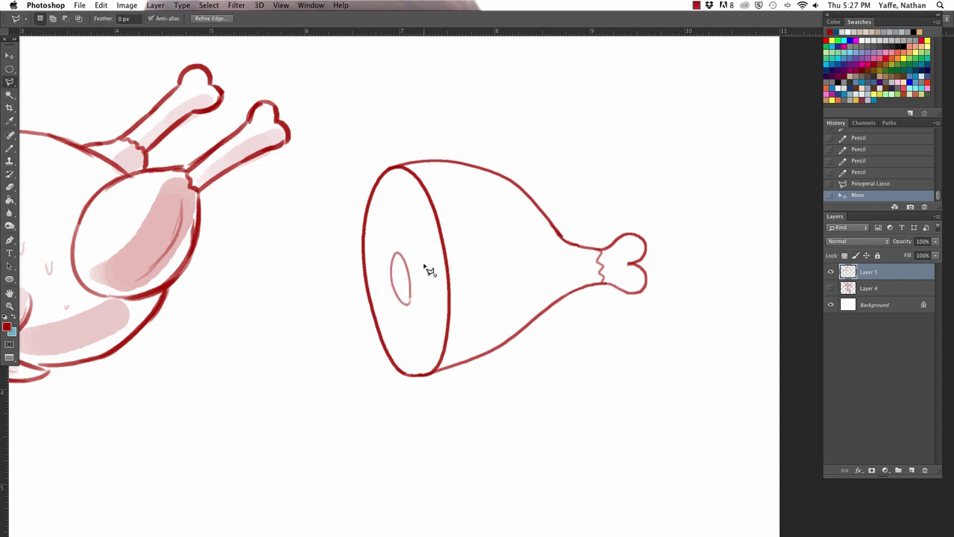
key("super+d")
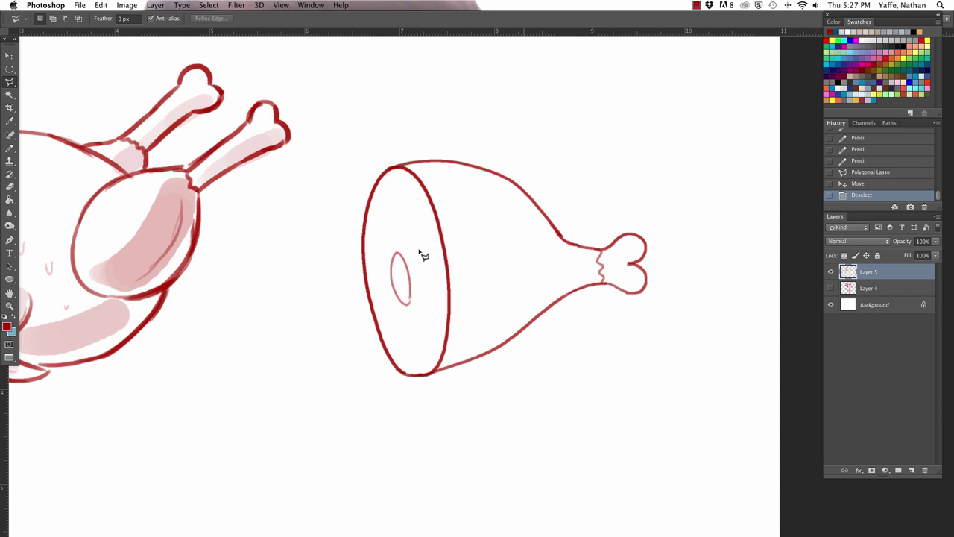
Pencil crisscross netting lines, horizontal and vertical, across the ham's side
key("b")
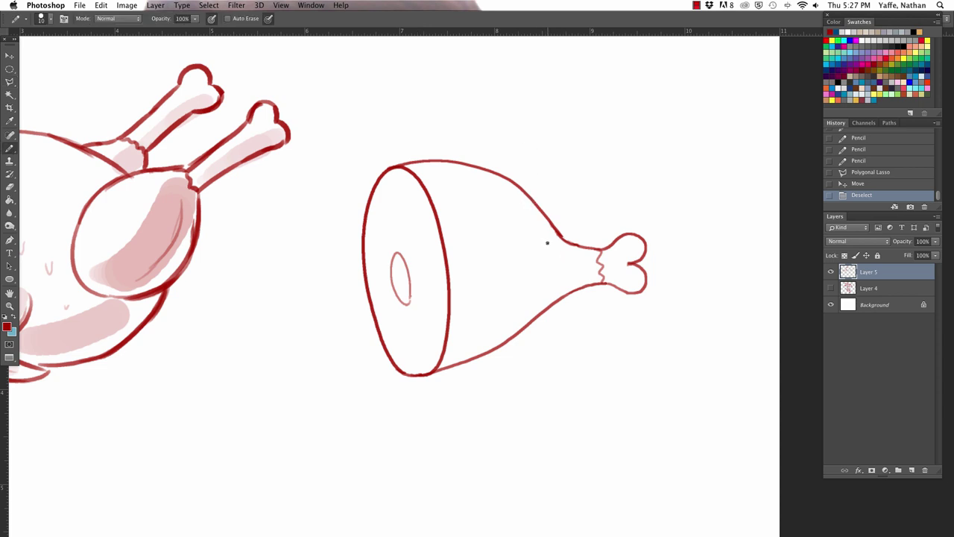
left_click_drag(546, 242, 468, 197)
left_click_drag(548, 257, 468, 258)
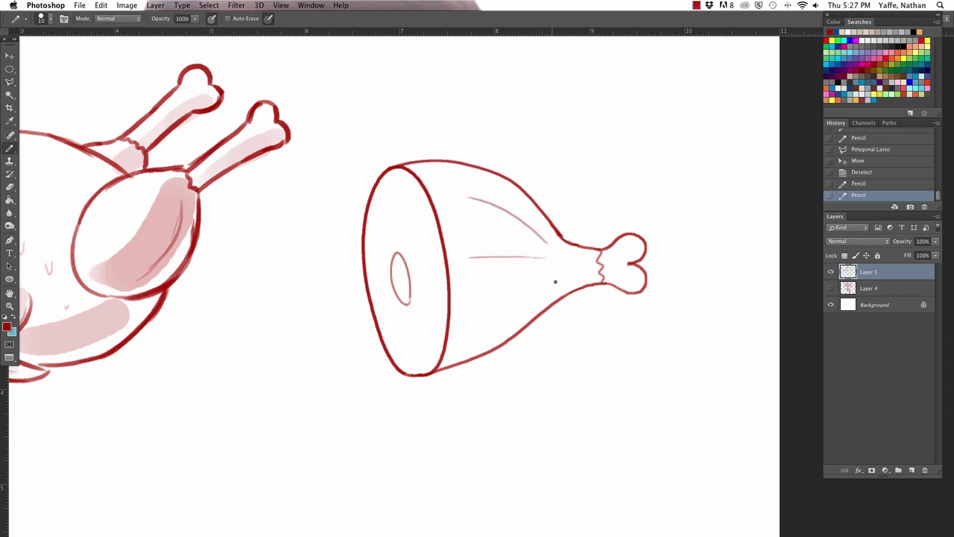
mouse_move(556, 276)
left_mouse_down()
mouse_move(512, 313)
mouse_move(462, 330)
mouse_move(464, 193)
left_mouse_up()
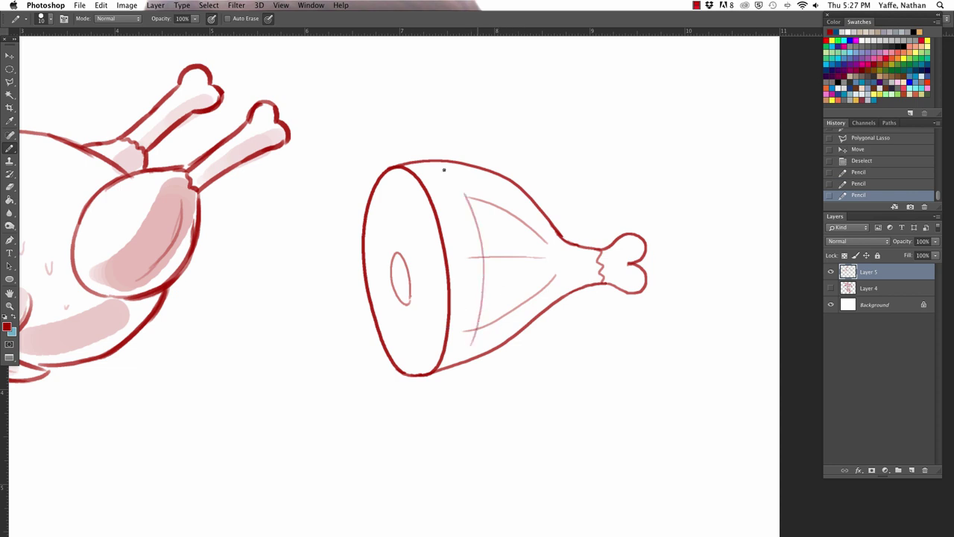
mouse_move(507, 322)
left_mouse_down()
mouse_move(510, 220)
mouse_move(497, 196)
left_mouse_up()
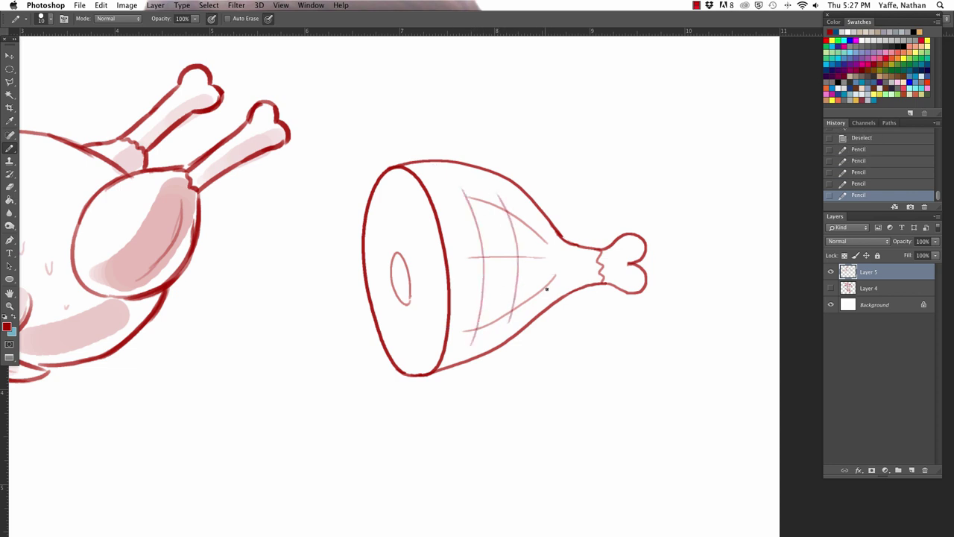
left_click_drag(546, 288, 550, 221)
key("super+z")
left_click_drag(544, 298, 550, 216)
Draw a curling slice loop off the ham's cut face and trim its stray stroke
mouse_move(449, 276)
left_mouse_down()
mouse_move(394, 249)
mouse_move(337, 319)
mouse_move(347, 223)
left_mouse_up()
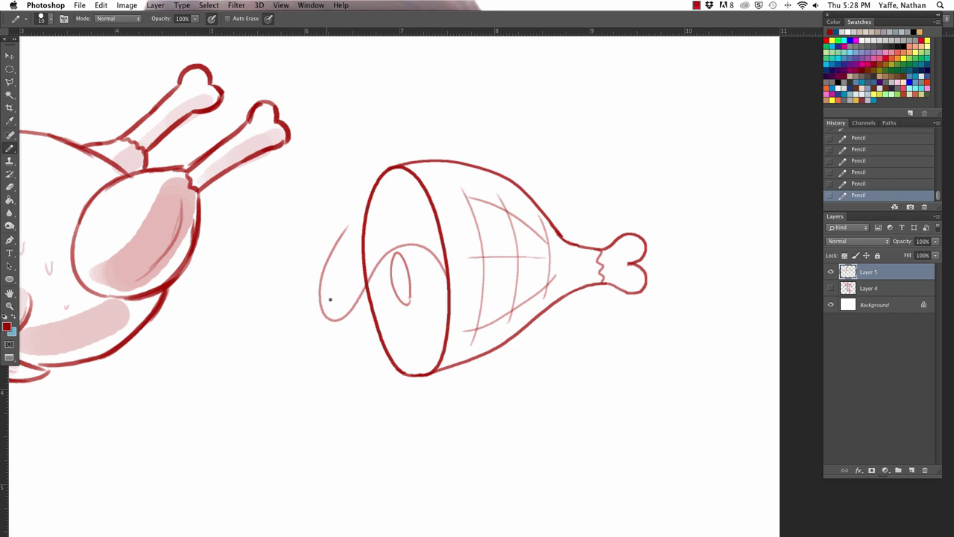
mouse_move(321, 306)
left_mouse_down()
mouse_move(322, 272)
mouse_move(378, 237)
left_mouse_up()
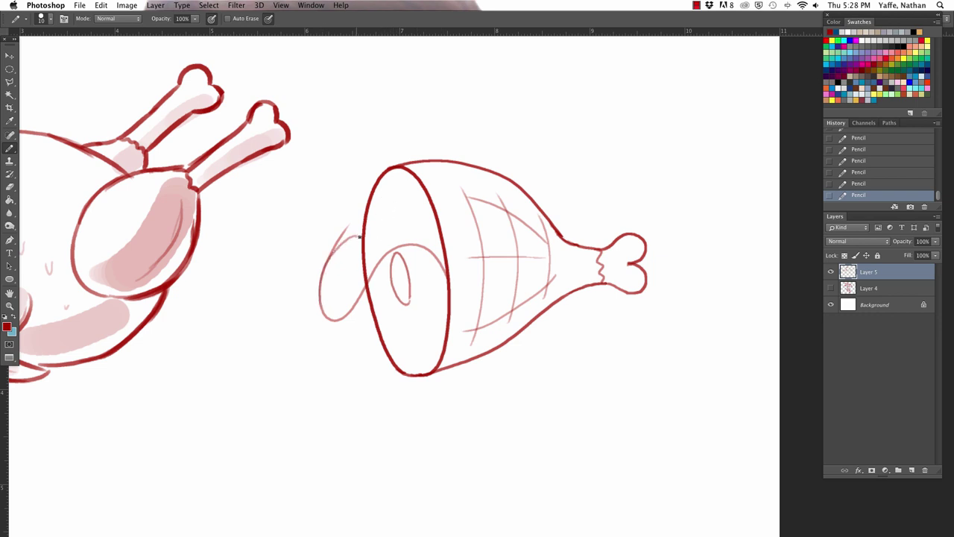
key("e")
left_click_drag(320, 256, 344, 243)
left_click(329, 246)
key("b")
Erase the face edge under the loop and redraw the loop's top line to meet it
key("e")
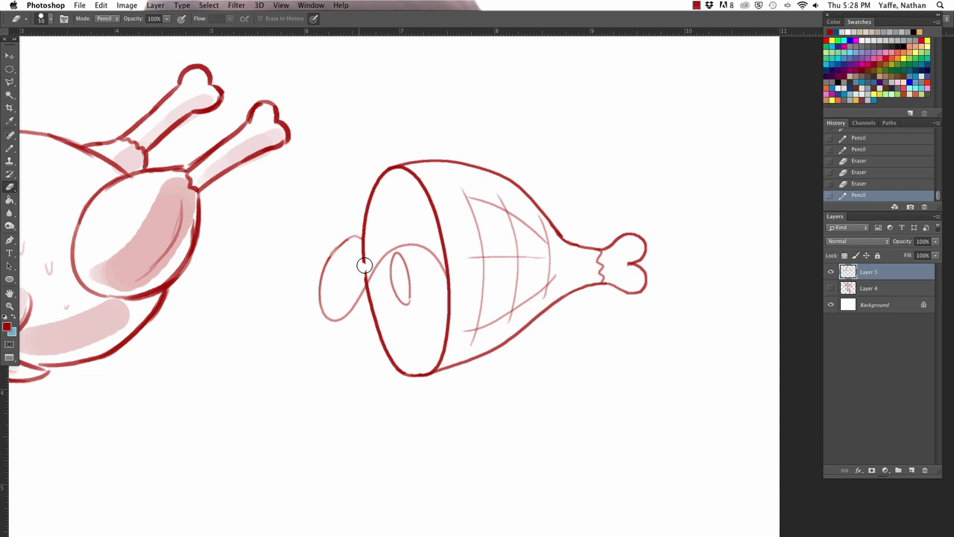
mouse_move(364, 264)
left_mouse_down()
mouse_move(358, 276)
mouse_move(357, 241)
mouse_move(362, 277)
mouse_move(364, 259)
left_mouse_up()
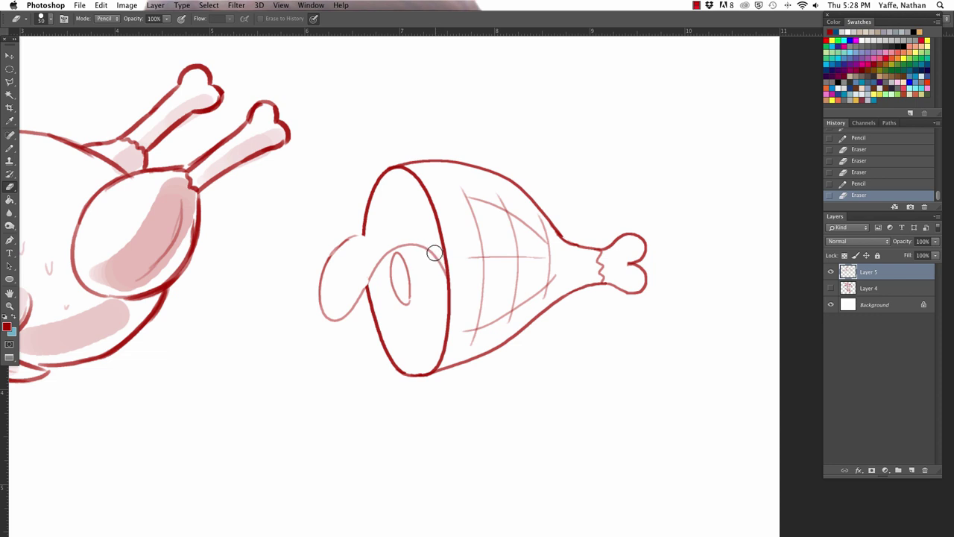
key("b")
mouse_move(447, 272)
left_mouse_down()
mouse_move(435, 243)
mouse_move(363, 236)
left_mouse_up()
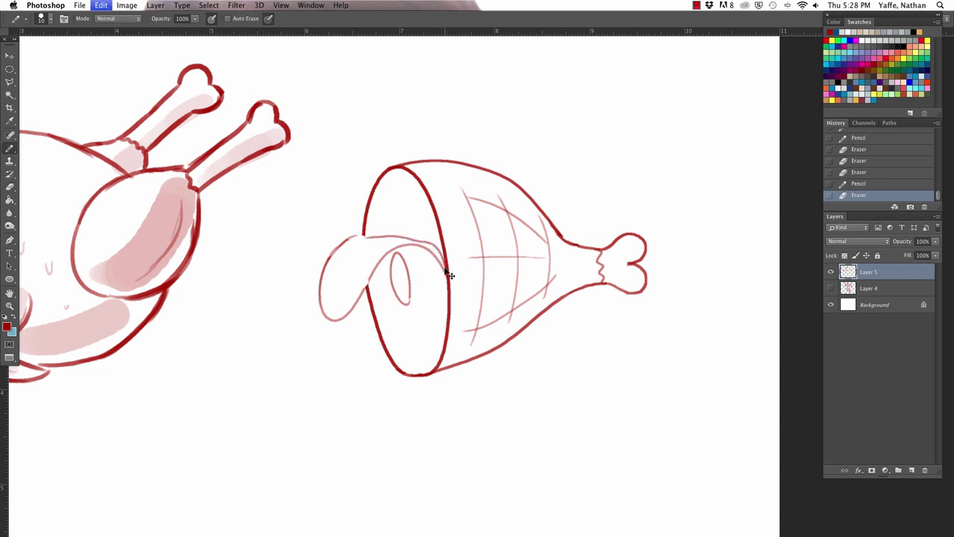
mouse_move(448, 273)
left_mouse_down()
mouse_move(365, 233)
mouse_move(350, 237)
left_mouse_up()
key("e")
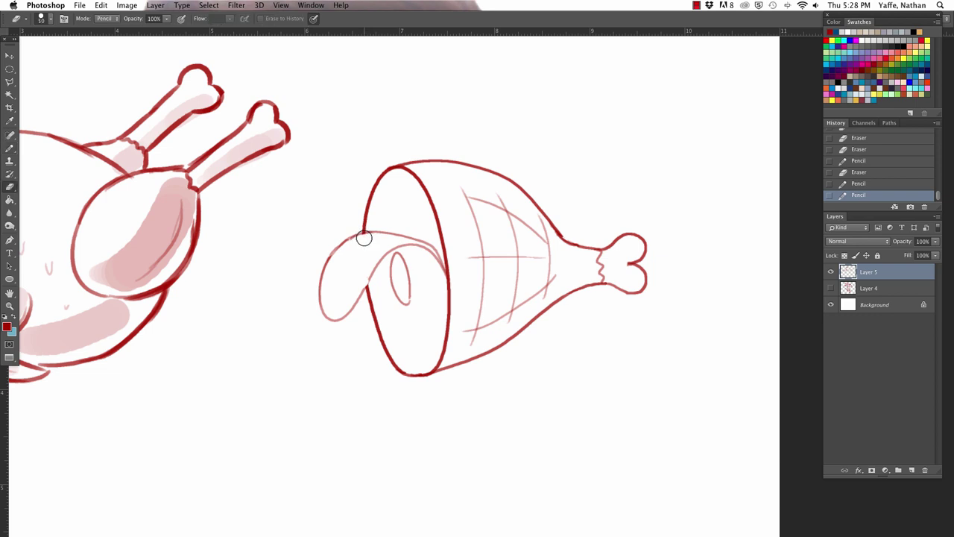
left_click(364, 237)
key("b")
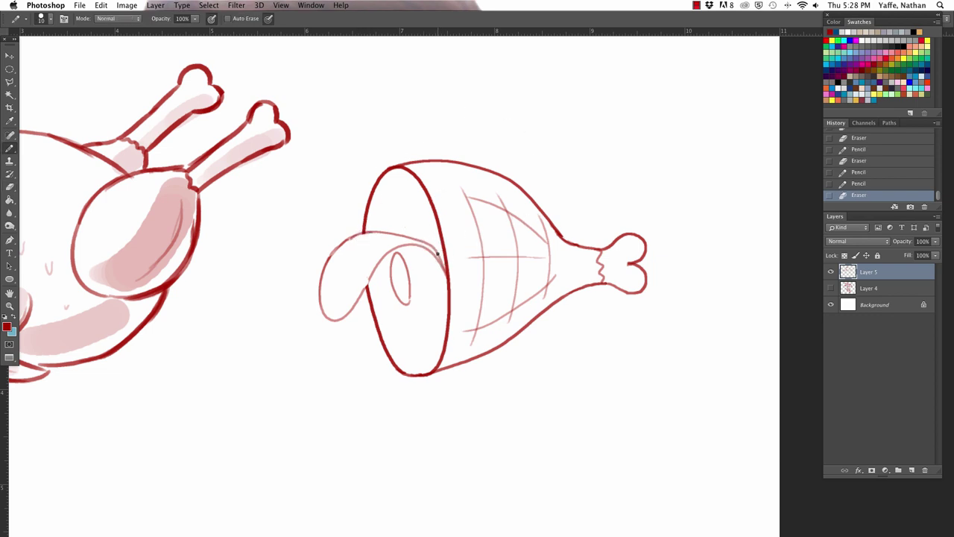
left_click_drag(436, 252, 446, 270)
Zoom in on the ham's cut face and pencil its eye and mouth ovals
key("z")
left_click_drag(393, 243, 405, 241)
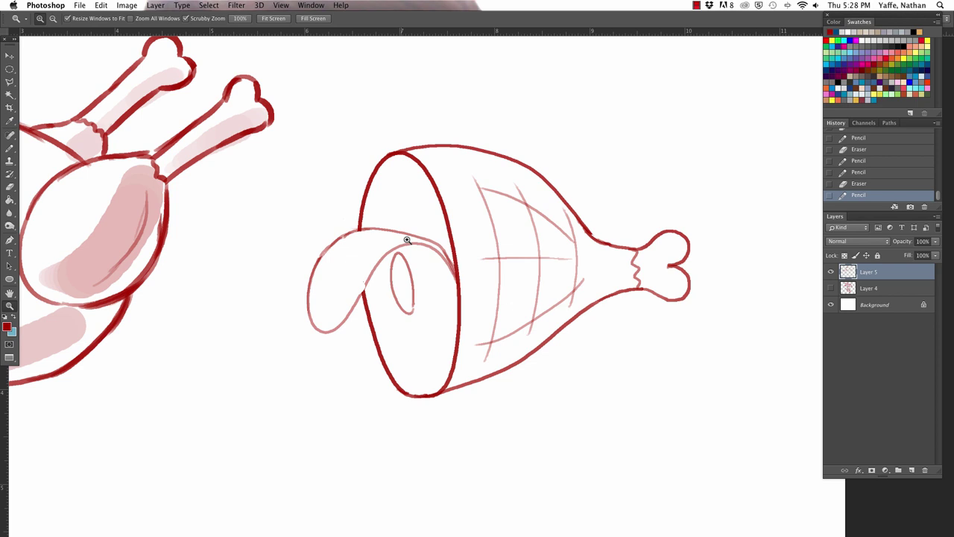
key("b")
mouse_move(422, 373)
left_mouse_down()
mouse_move(395, 354)
mouse_move(418, 334)
left_mouse_up()
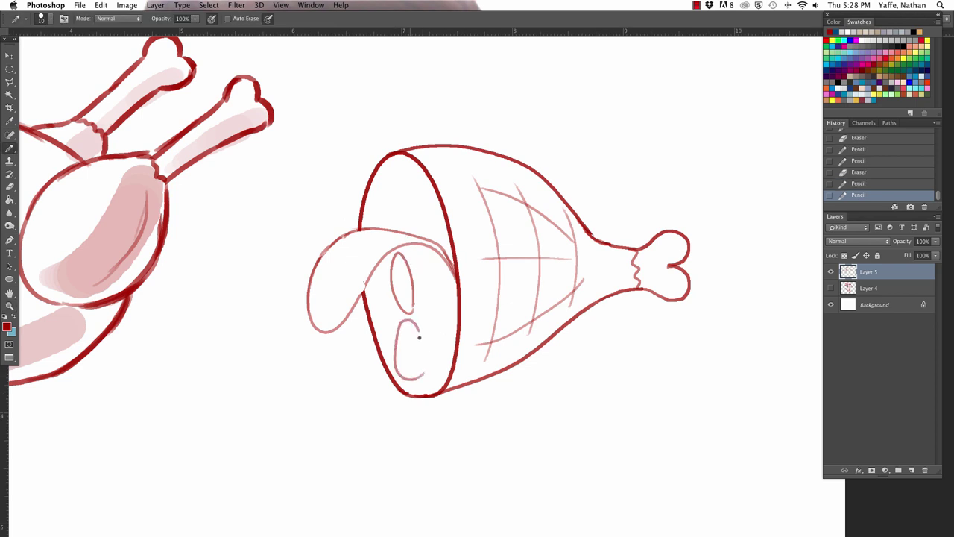
key("ctrl+z")
mouse_move(425, 376)
left_mouse_down()
mouse_move(401, 343)
mouse_move(410, 323)
mouse_move(429, 370)
left_mouse_up()
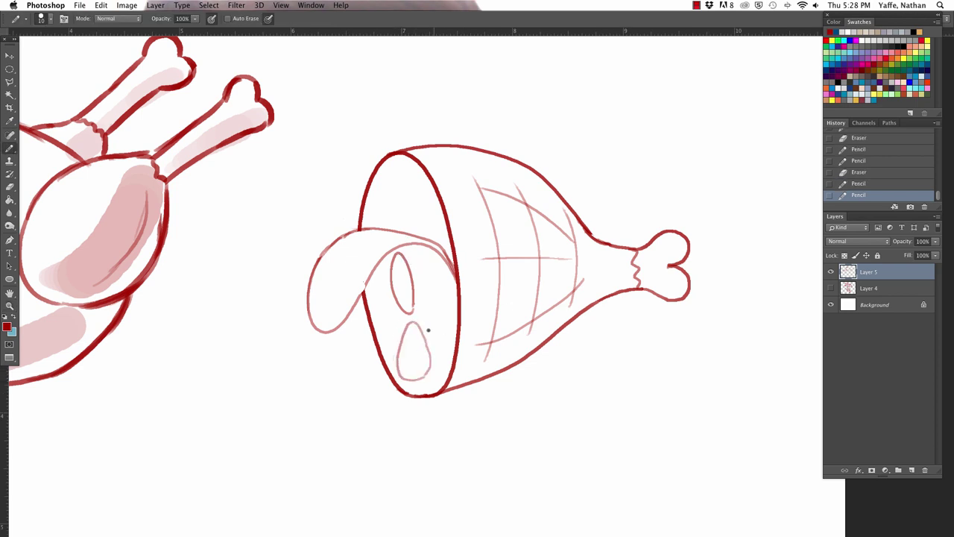
mouse_move(447, 326)
left_mouse_down()
mouse_move(421, 281)
mouse_move(424, 257)
mouse_move(450, 308)
left_mouse_up()
mouse_move(364, 284)
left_mouse_down()
mouse_move(382, 320)
mouse_move(395, 314)
mouse_move(380, 277)
left_mouse_up()
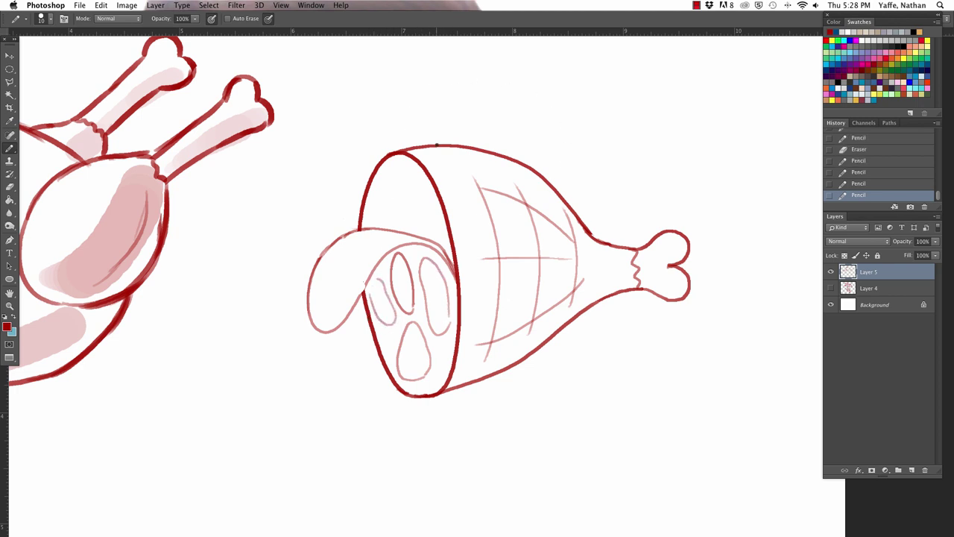
Add a tongue loop and a juice drip with a falling drop beneath the ham
mouse_move(386, 218)
left_mouse_down()
mouse_move(375, 197)
mouse_move(392, 172)
mouse_move(417, 181)
mouse_move(433, 214)
mouse_move(423, 231)
mouse_move(388, 222)
left_mouse_up()
mouse_move(348, 287)
left_mouse_down()
mouse_move(320, 308)
mouse_move(323, 269)
mouse_move(349, 277)
mouse_move(355, 255)
left_mouse_up()
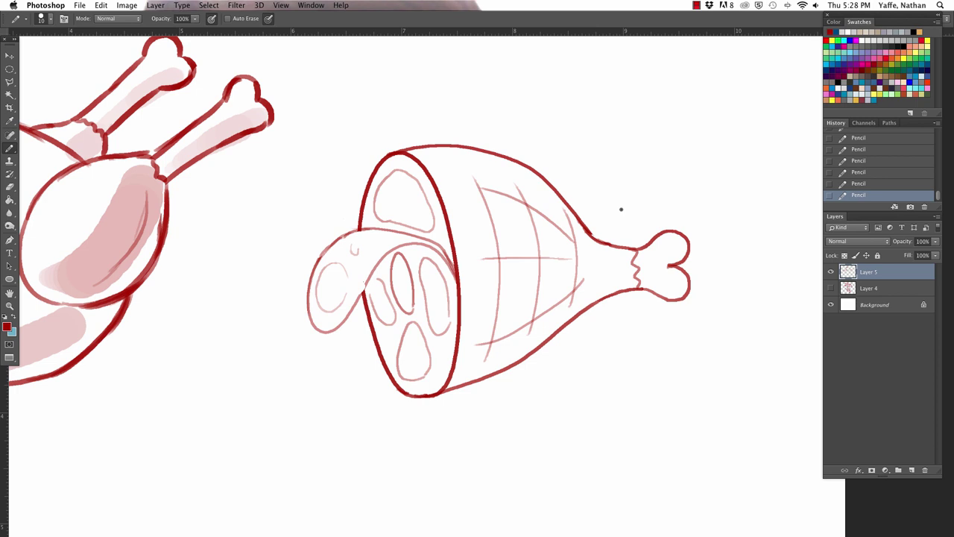
mouse_move(401, 395)
left_mouse_down()
mouse_move(407, 416)
mouse_move(414, 399)
left_mouse_up()
left_click_drag(415, 444, 415, 446)
Pan below the ham and pencil a second falling drop beside the drip
key("space")
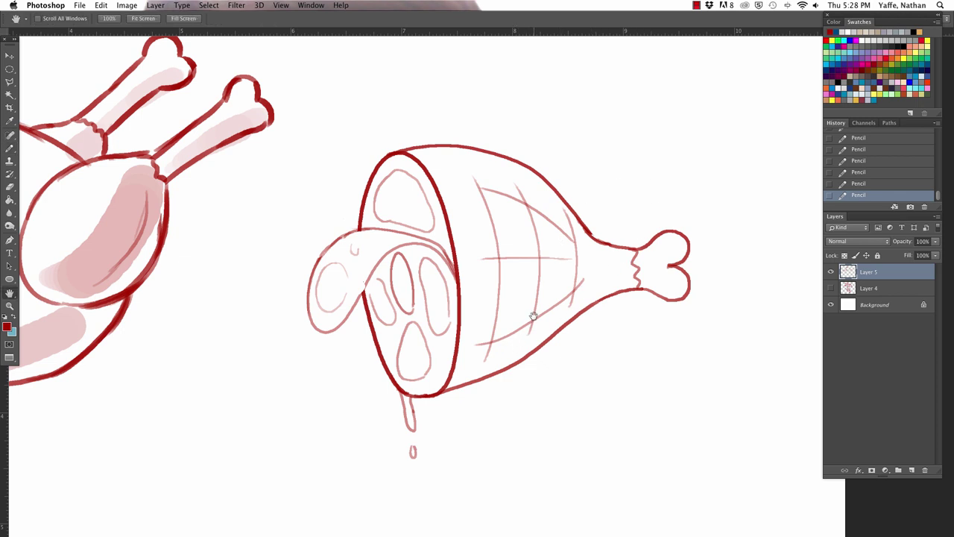
mouse_move(530, 315)
left_mouse_down()
mouse_move(553, 296)
mouse_move(622, 156)
left_mouse_up()
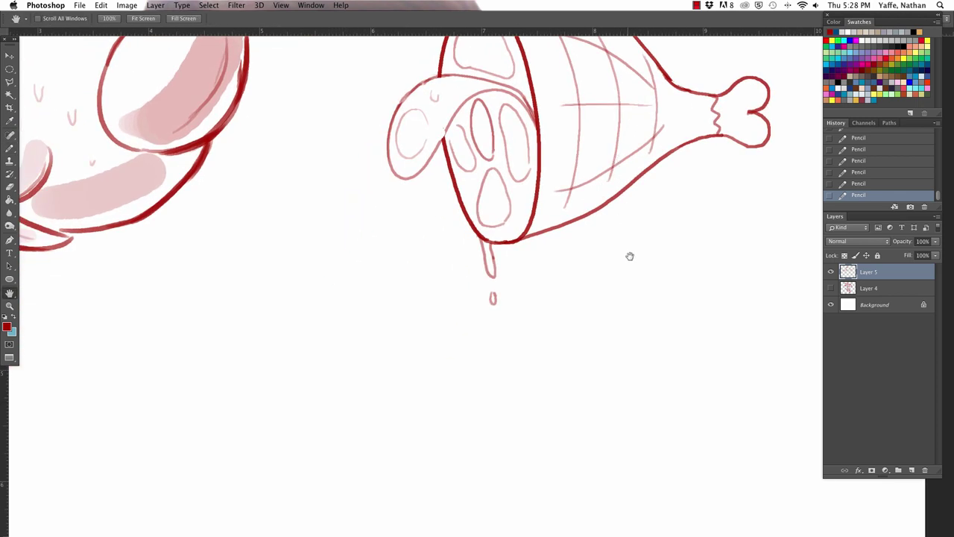
left_click_drag(495, 322, 492, 319)
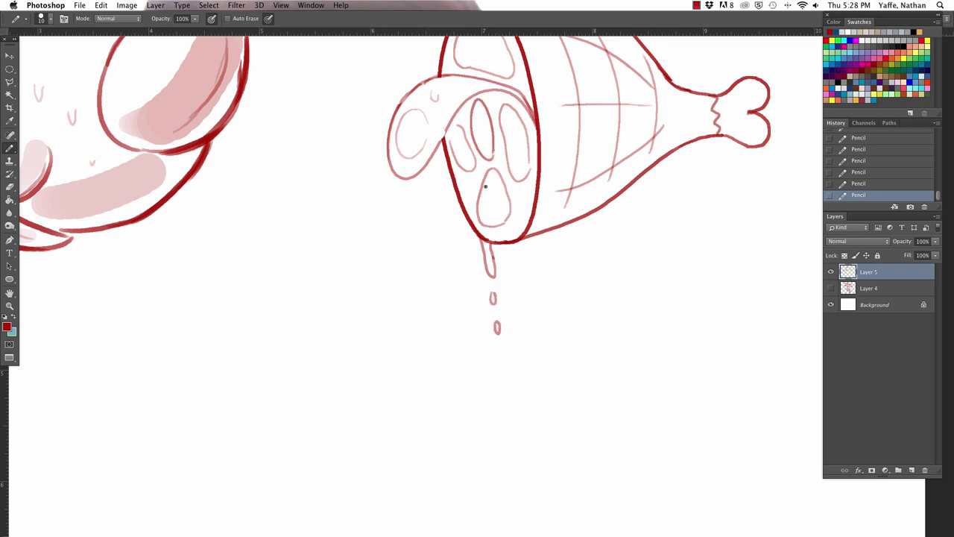
mouse_move(492, 256)
left_mouse_down()
mouse_move(497, 247)
mouse_move(503, 258)
mouse_move(484, 242)
mouse_move(503, 240)
left_mouse_up()
Tidy the drip's join to the ham with the Eraser and reframe the view around it
key("e")
key("b")
key("e")
key("z")
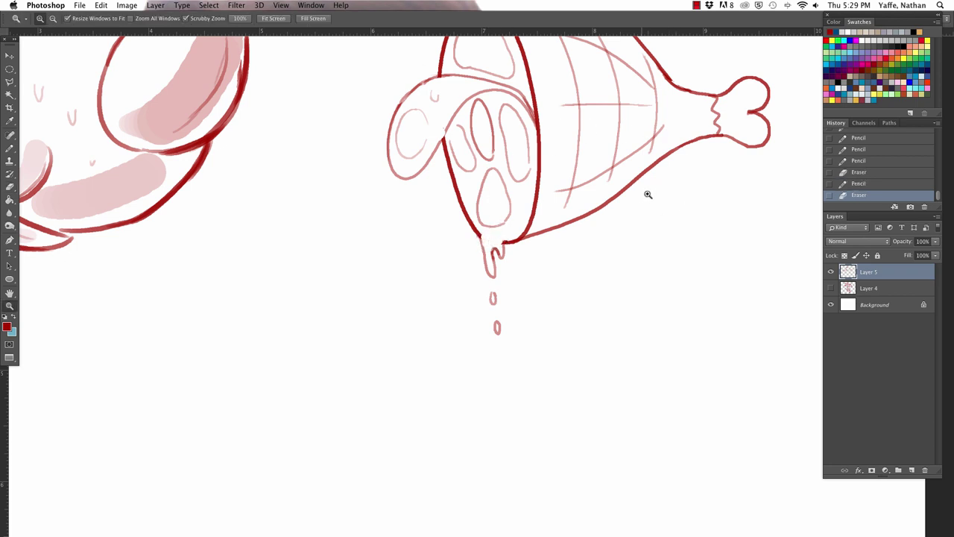
mouse_move(648, 193)
left_mouse_down()
mouse_move(607, 208)
mouse_move(612, 173)
left_mouse_up()
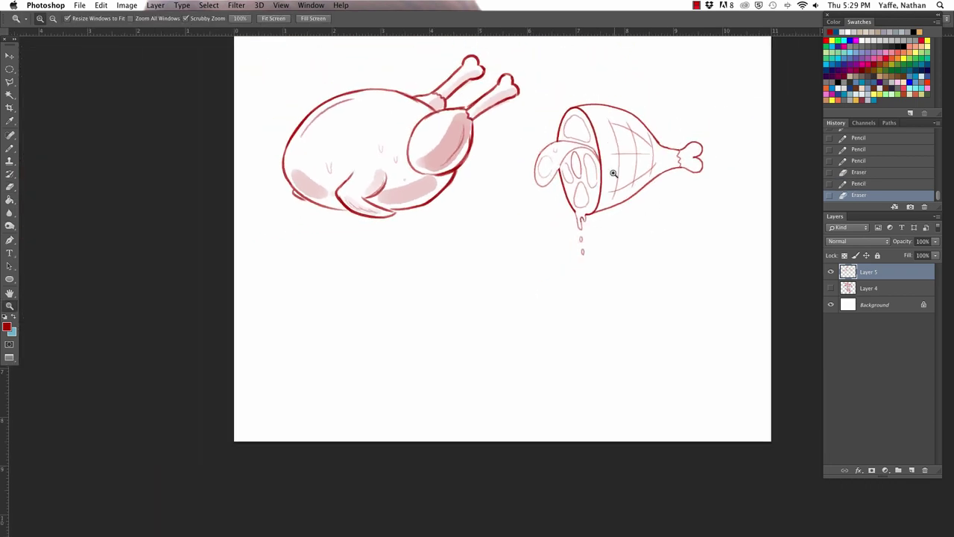
left_click(617, 92)
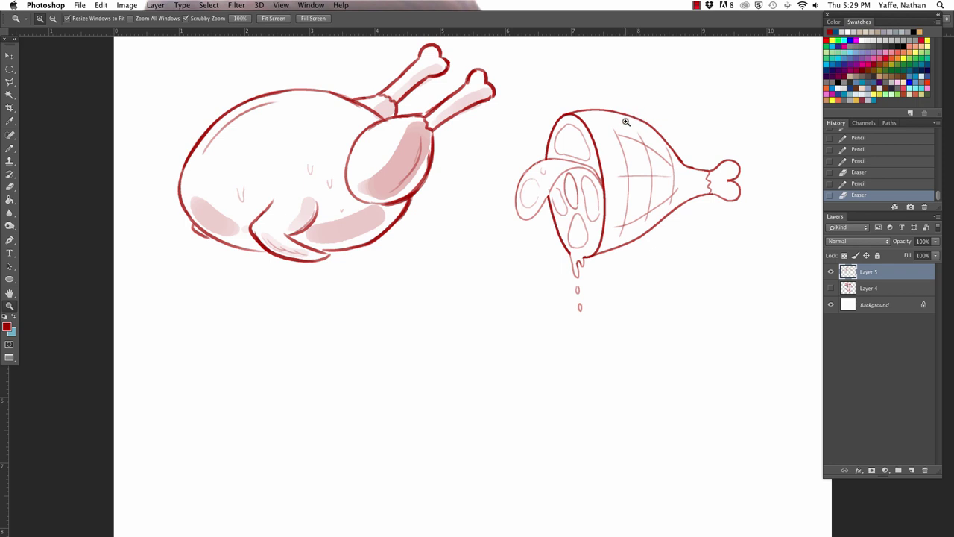
left_click_drag(626, 122, 611, 125)
key("e")
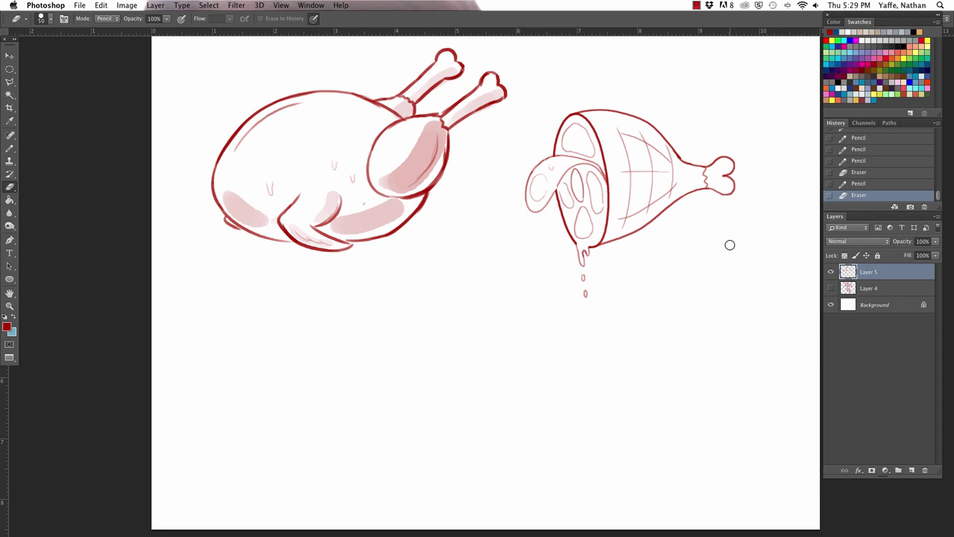
key("b")
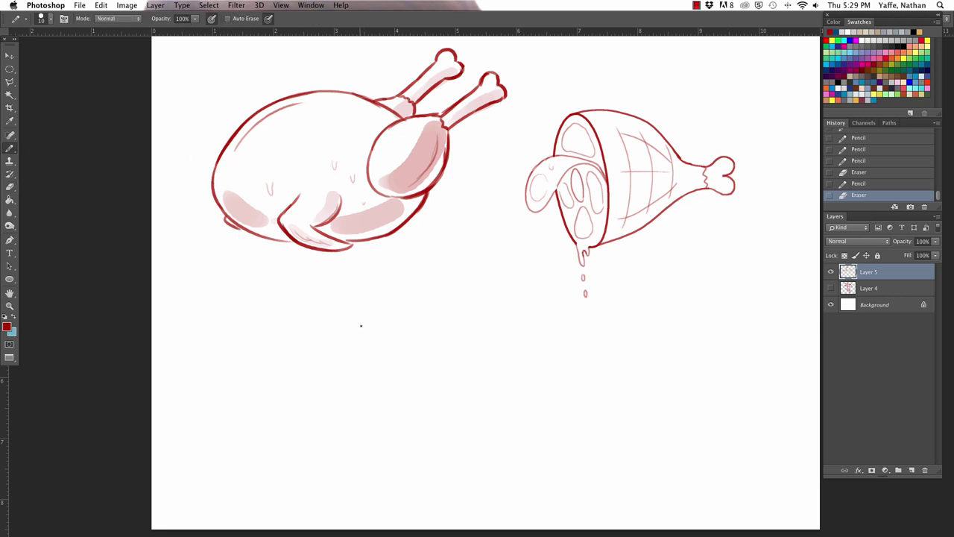
key("super+equal")
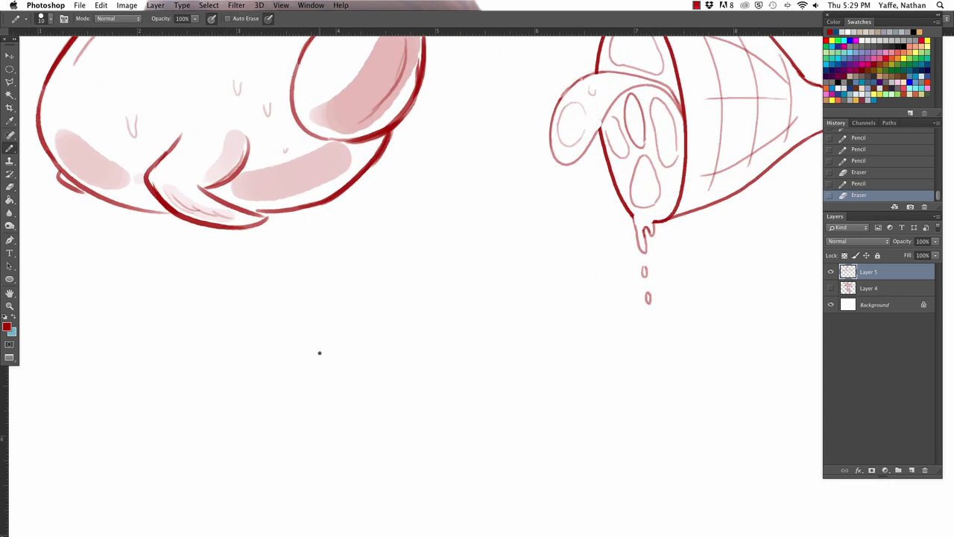
Outline the steak slab's top edge and curved sides below the turkey
mouse_move(118, 323)
left_mouse_down()
mouse_move(287, 297)
mouse_move(270, 296)
mouse_move(324, 326)
left_mouse_up()
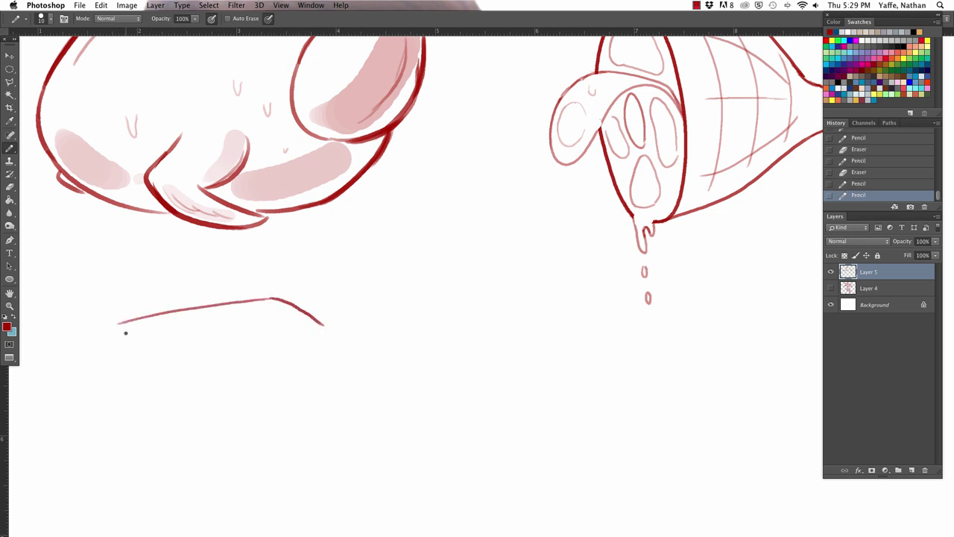
mouse_move(118, 322)
left_mouse_down()
mouse_move(105, 370)
mouse_move(119, 354)
mouse_move(217, 392)
mouse_move(377, 409)
mouse_move(426, 378)
left_mouse_up()
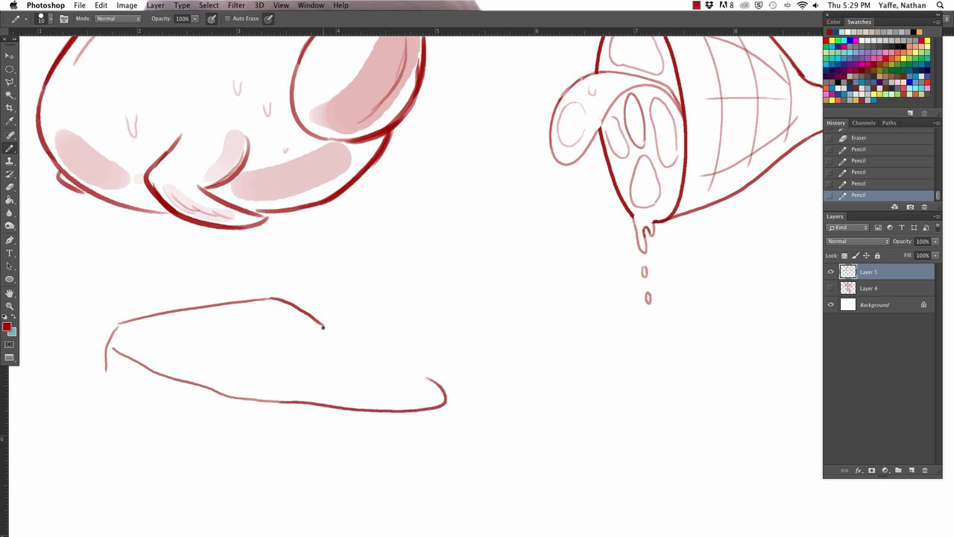
left_click_drag(323, 327, 444, 383)
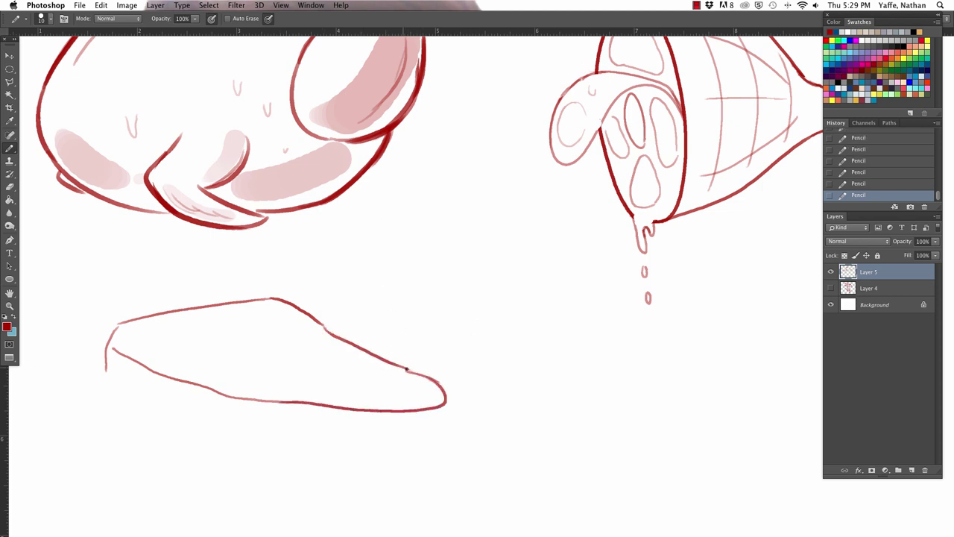
left_click_drag(316, 319, 333, 335)
Draw the inner fold line across the steak's top, redoing the first attempt
left_click_drag(155, 329, 259, 308)
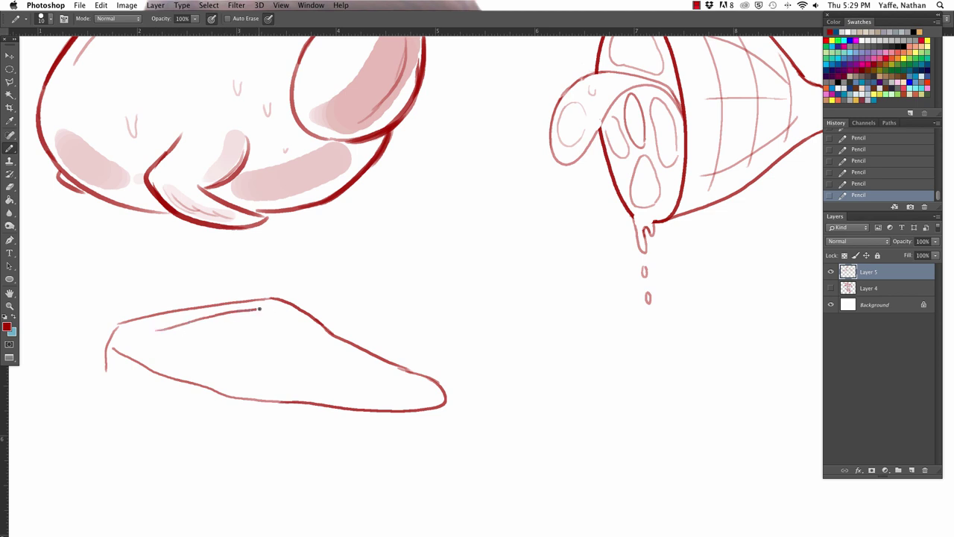
key("super+z")
mouse_move(156, 330)
left_mouse_down()
mouse_move(273, 315)
mouse_move(273, 324)
left_mouse_up()
mouse_move(163, 331)
left_mouse_down()
mouse_move(226, 337)
mouse_move(346, 376)
left_mouse_up()
mouse_move(262, 322)
left_mouse_down()
mouse_move(248, 328)
mouse_move(346, 376)
left_mouse_up()
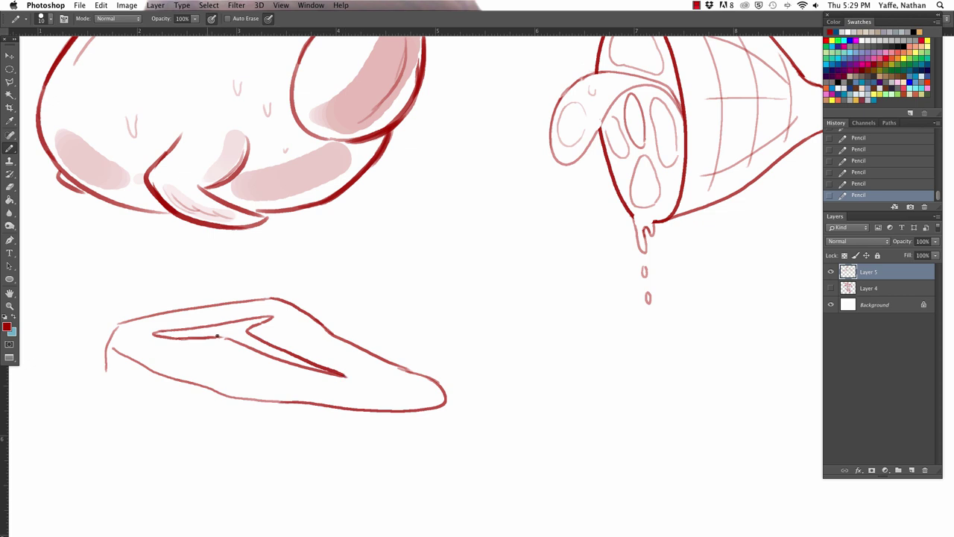
left_click_drag(217, 336, 240, 337)
Draw the steak's right and left sides down to its bottom edge
left_click_drag(447, 391, 429, 453)
mouse_move(107, 364)
left_mouse_down()
mouse_move(111, 393)
mouse_move(182, 438)
left_mouse_up()
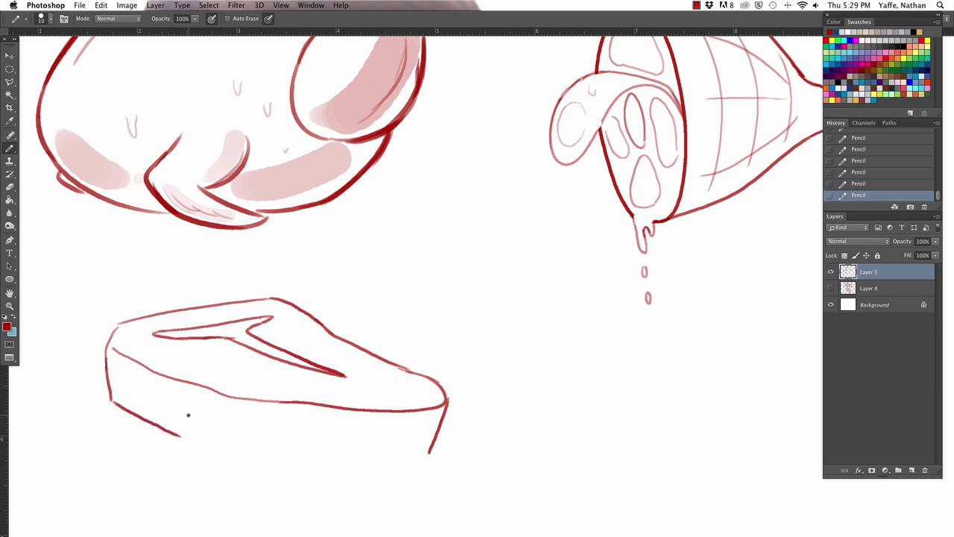
key("super+z")
mouse_move(113, 391)
left_mouse_down()
mouse_move(113, 407)
mouse_move(139, 426)
mouse_move(227, 466)
mouse_move(407, 479)
mouse_move(436, 441)
left_mouse_up()
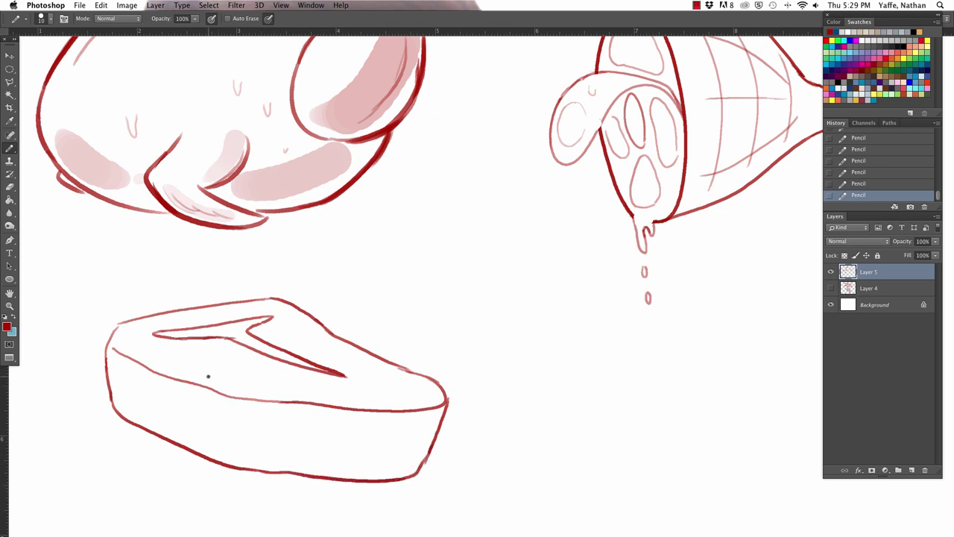
left_click_drag(208, 376, 217, 355)
key("super+z")
Cross-hatch grill marks on the steak top, erasing the right-side ones
left_click_drag(157, 358, 235, 353)
left_click_drag(183, 373, 285, 371)
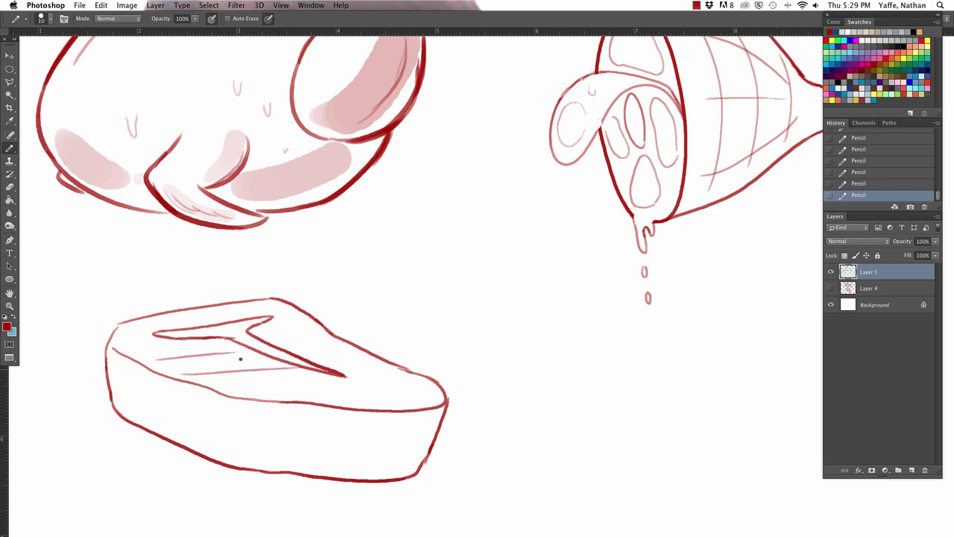
left_click_drag(186, 349, 295, 372)
left_click_drag(174, 351, 254, 382)
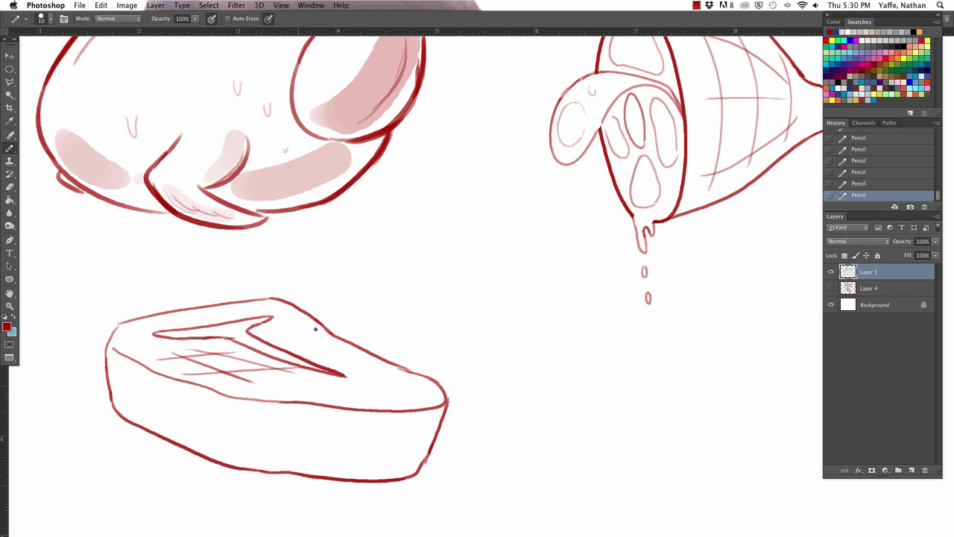
mouse_move(279, 328)
left_mouse_down()
mouse_move(332, 352)
mouse_move(346, 345)
left_mouse_up()
left_click_drag(287, 357, 350, 322)
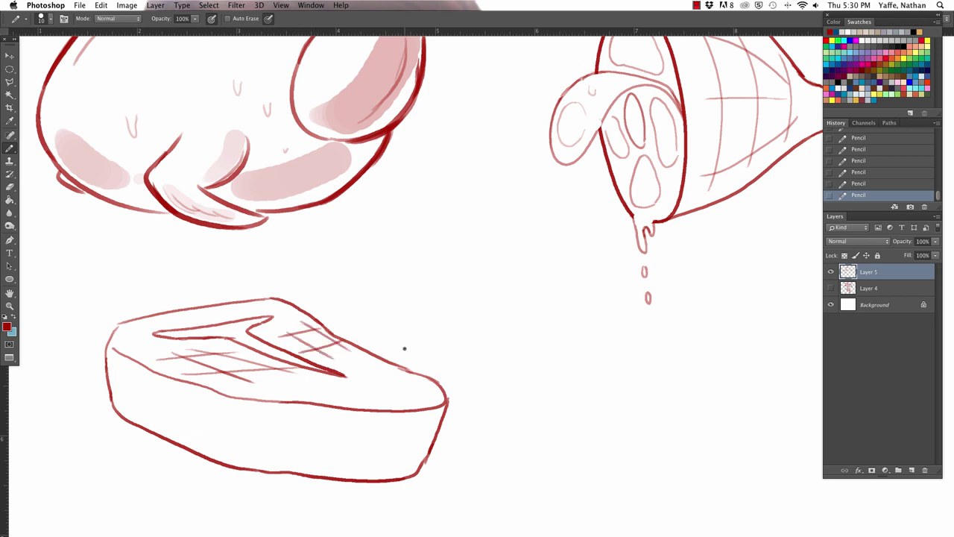
key("e")
mouse_move(295, 337)
left_mouse_down()
mouse_move(311, 346)
mouse_move(305, 321)
mouse_move(323, 338)
left_mouse_up()
Erase leftover marks and redraw grill lines across the steak's top
mouse_move(212, 344)
left_mouse_down()
mouse_move(245, 359)
mouse_move(234, 363)
mouse_move(235, 377)
mouse_move(212, 373)
mouse_move(228, 379)
mouse_move(235, 358)
mouse_move(268, 357)
left_mouse_up()
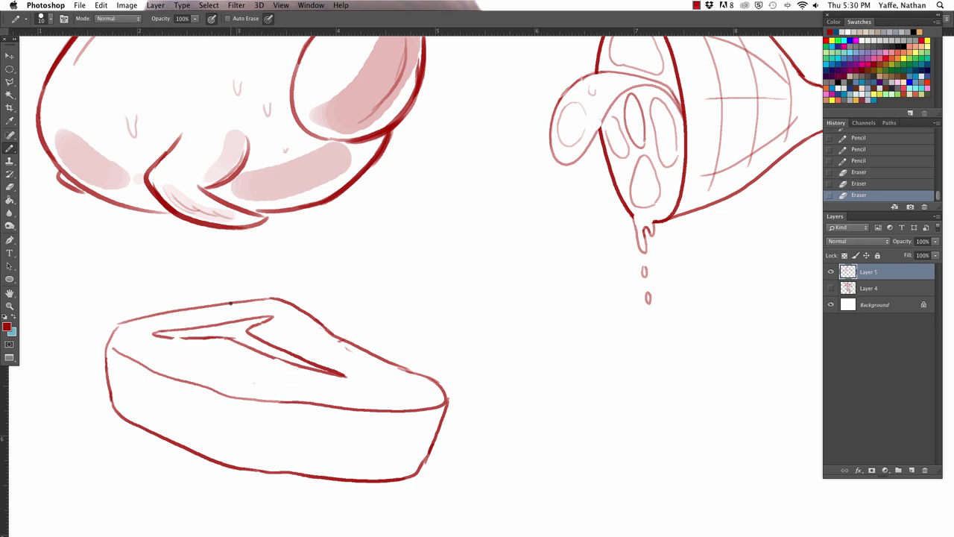
key("b")
mouse_move(203, 339)
left_mouse_down()
mouse_move(163, 335)
mouse_move(300, 367)
left_mouse_up()
left_click_drag(256, 390, 328, 383)
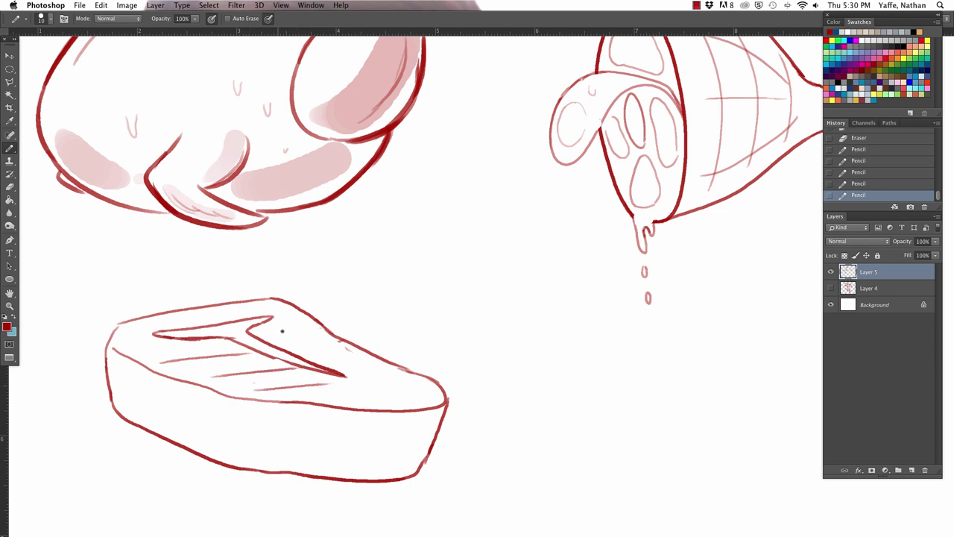
mouse_move(273, 333)
left_mouse_down()
mouse_move(320, 328)
mouse_move(355, 348)
left_mouse_up()
mouse_move(404, 367)
left_mouse_down()
mouse_move(344, 368)
mouse_move(398, 395)
left_mouse_up()
Draw three wavy steam wisps rising above the steak
mouse_move(350, 323)
left_mouse_down()
mouse_move(346, 281)
mouse_move(365, 221)
mouse_move(370, 328)
left_mouse_up()
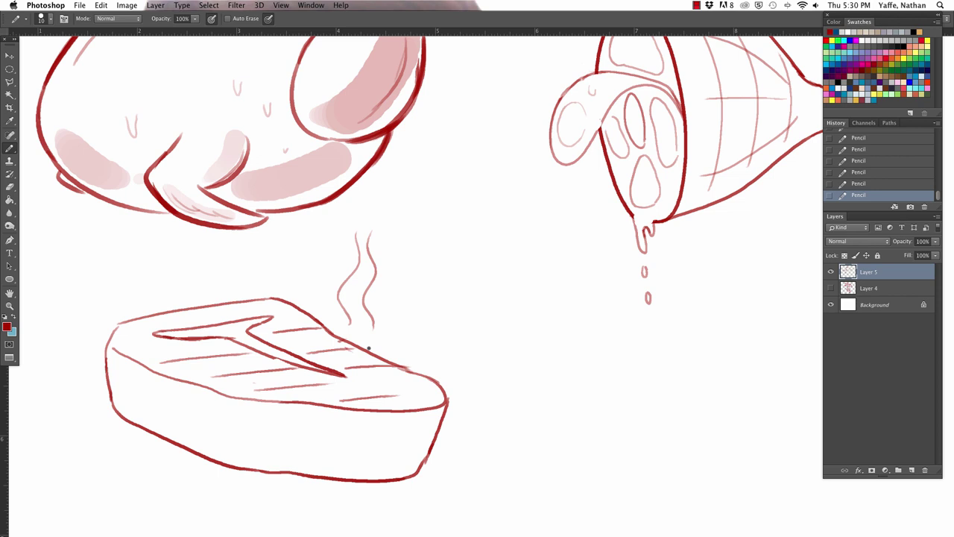
left_click_drag(416, 354, 397, 268)
left_click_drag(308, 281, 314, 237)
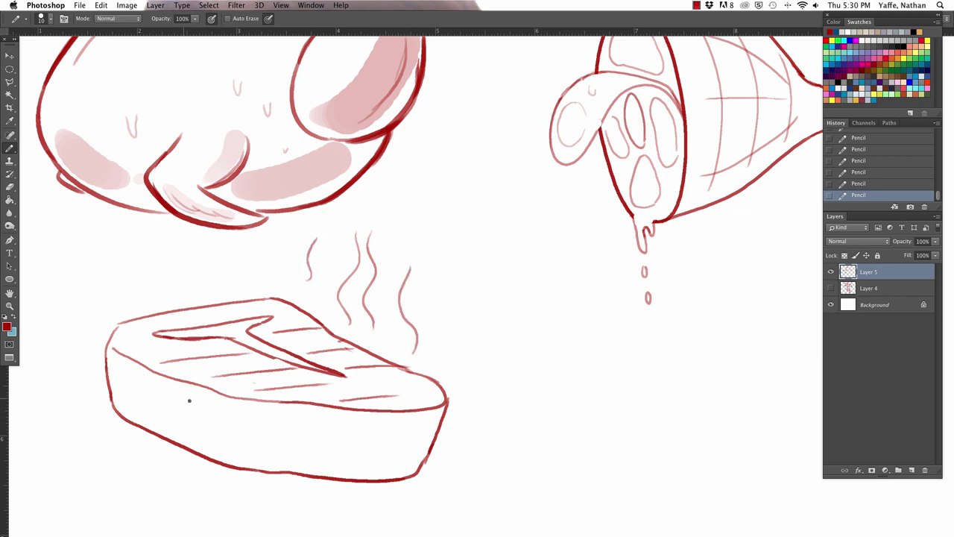
Add juice drip marks along the steak's sides
mouse_move(173, 399)
left_mouse_down()
mouse_move(176, 416)
mouse_move(183, 402)
left_mouse_up()
mouse_move(248, 425)
left_mouse_down()
mouse_move(252, 446)
mouse_move(282, 430)
mouse_move(335, 440)
mouse_move(348, 459)
mouse_move(356, 438)
mouse_move(400, 438)
left_mouse_up()
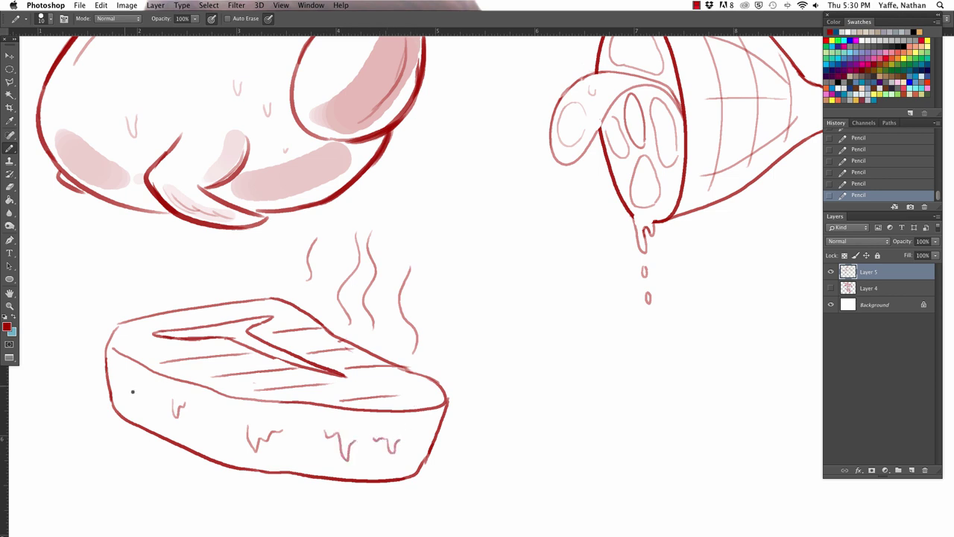
left_click_drag(118, 368, 139, 384)
Sketch a juice puddle spreading beneath the steak on both sides
mouse_move(422, 464)
left_mouse_down()
mouse_move(476, 464)
mouse_move(446, 475)
left_mouse_up()
mouse_move(114, 412)
left_mouse_down()
mouse_move(121, 426)
mouse_move(75, 446)
mouse_move(295, 492)
mouse_move(389, 488)
left_mouse_up()
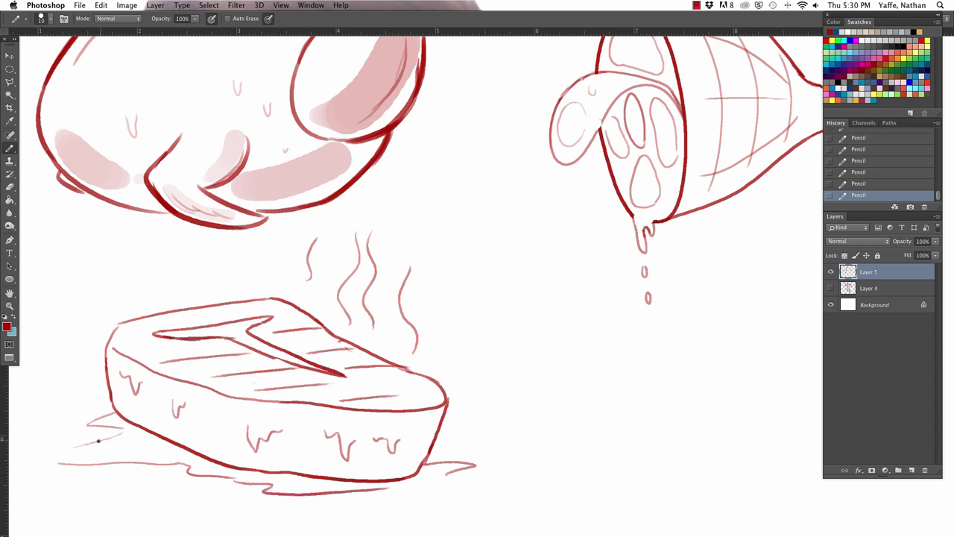
left_click_drag(98, 440, 83, 452)
mouse_move(436, 440)
left_mouse_down()
mouse_move(454, 439)
mouse_move(451, 454)
mouse_move(448, 447)
mouse_move(471, 444)
left_mouse_up()
mouse_move(345, 488)
left_mouse_down()
mouse_move(278, 492)
mouse_move(358, 486)
left_mouse_up()
left_click_drag(85, 457, 191, 466)
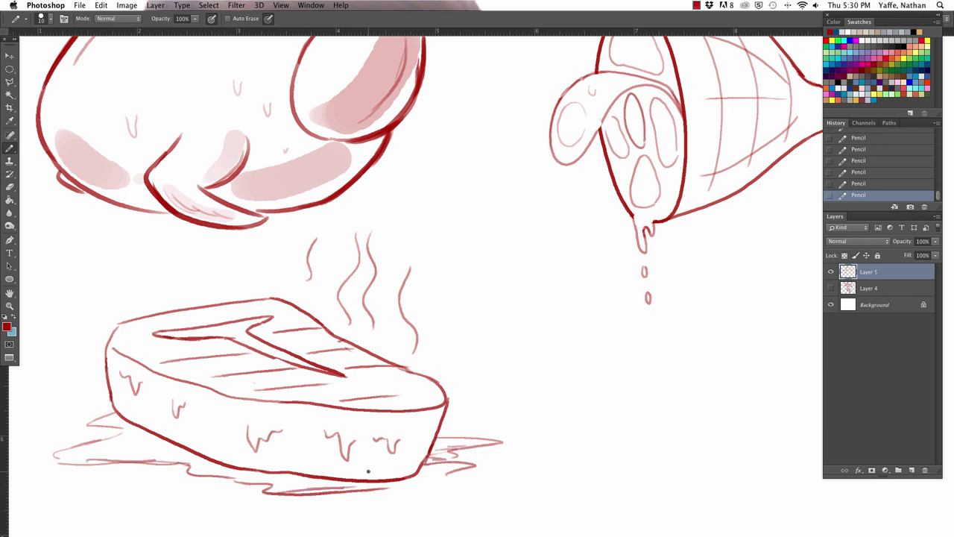
Hatch light shading on the steak's sides and darken its top edge
left_click_drag(112, 364, 126, 418)
mouse_move(409, 471)
left_mouse_down()
mouse_move(421, 424)
mouse_move(414, 463)
left_mouse_up()
mouse_move(429, 421)
left_mouse_down()
mouse_move(418, 467)
mouse_move(401, 471)
left_mouse_up()
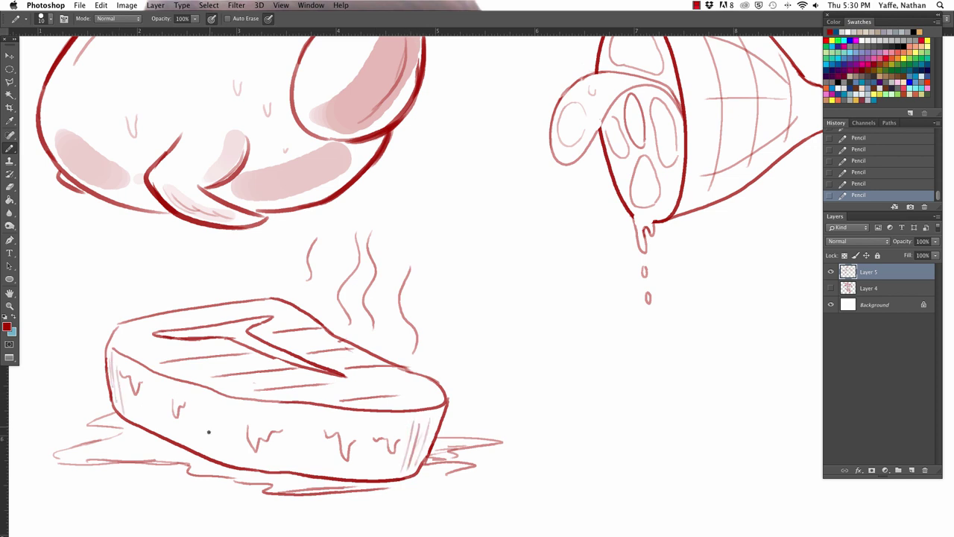
left_click_drag(205, 399, 210, 450)
left_click_drag(218, 407, 218, 446)
left_click_drag(160, 337, 191, 340)
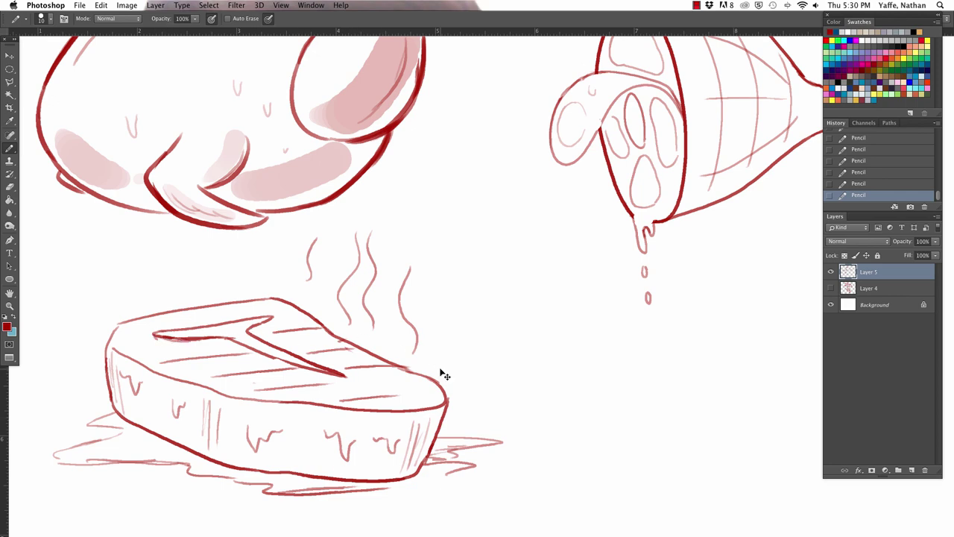
Zoom out to the whole page, then zoom into the blank area right of the steak
scroll(440, 368, "down", 5)
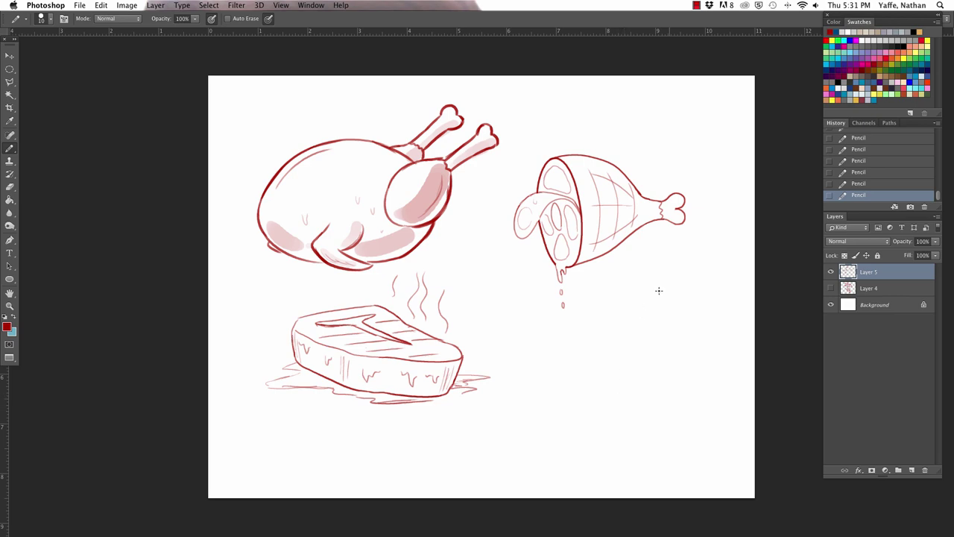
key("z")
mouse_move(690, 426)
left_mouse_down()
mouse_move(724, 418)
mouse_move(720, 410)
left_mouse_up()
key("b")
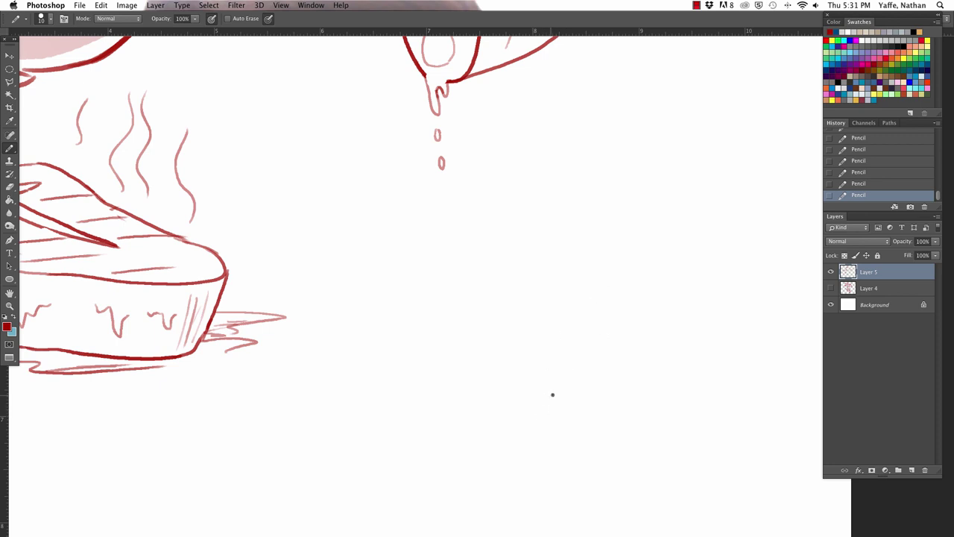
Draw the first sausage's bean-shaped outline with tied tips at top and bottom
mouse_move(554, 402)
left_mouse_down()
mouse_move(502, 398)
mouse_move(505, 184)
mouse_move(572, 209)
mouse_move(555, 402)
mouse_move(577, 323)
mouse_move(556, 399)
left_mouse_up()
key("e")
key("b")
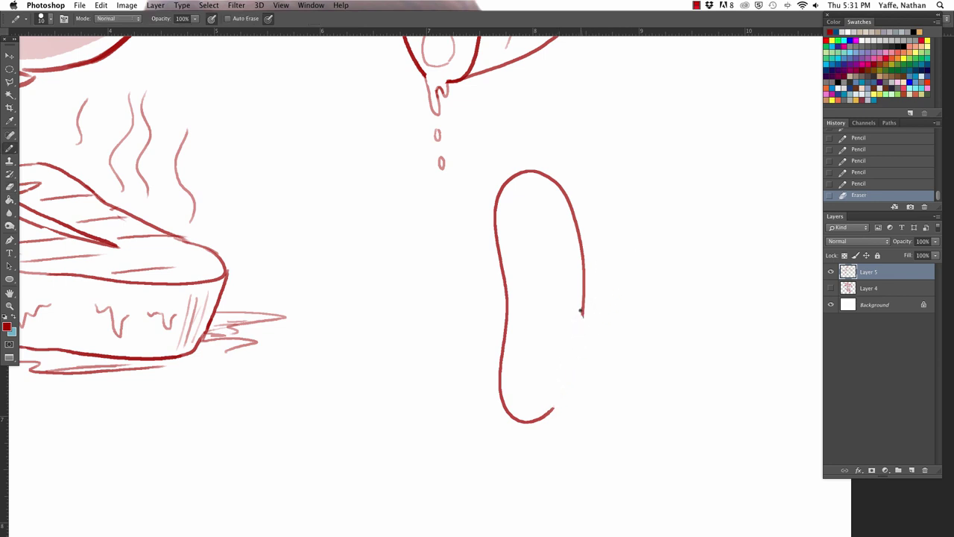
left_click_drag(582, 311, 554, 406)
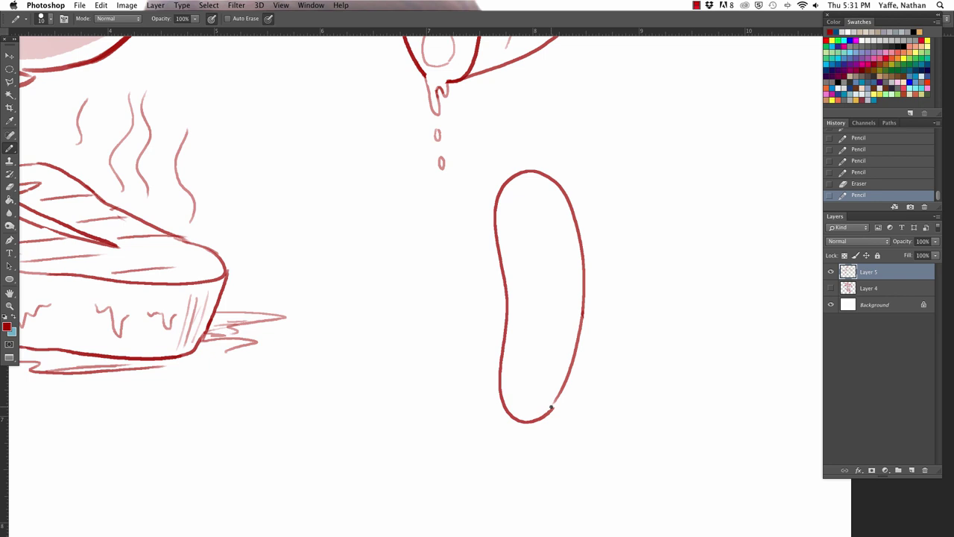
left_click_drag(553, 406, 558, 396)
mouse_move(518, 171)
left_mouse_down()
mouse_move(509, 158)
mouse_move(525, 169)
left_mouse_up()
mouse_move(519, 422)
left_mouse_down()
mouse_move(510, 432)
mouse_move(524, 436)
mouse_move(521, 423)
mouse_move(512, 431)
mouse_move(528, 431)
mouse_move(521, 422)
left_mouse_up()
key("super+z")
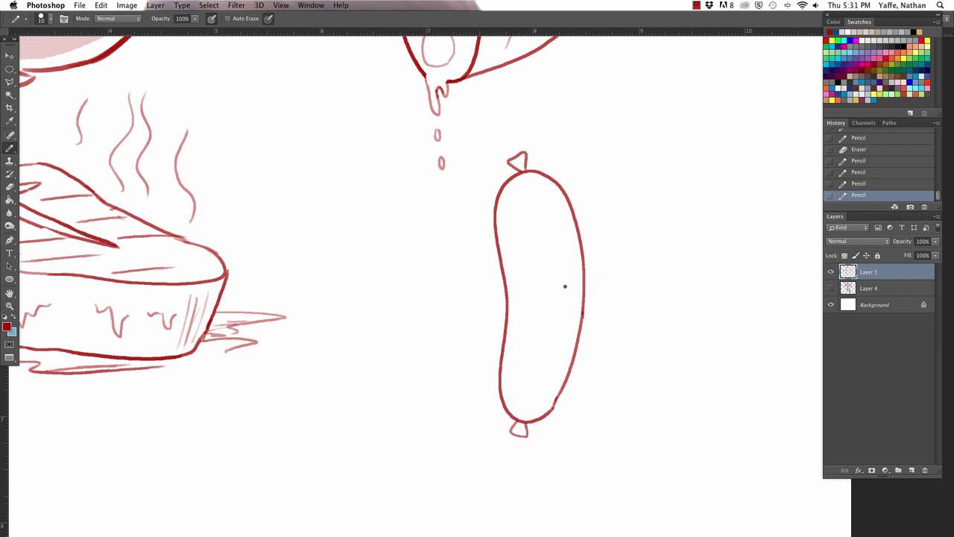
Outline a second sausage to the right with a tied top tip, trimming its bottom
mouse_move(685, 412)
left_mouse_down()
mouse_move(634, 310)
mouse_move(652, 165)
mouse_move(707, 191)
mouse_move(703, 294)
mouse_move(717, 385)
mouse_move(680, 410)
left_mouse_up()
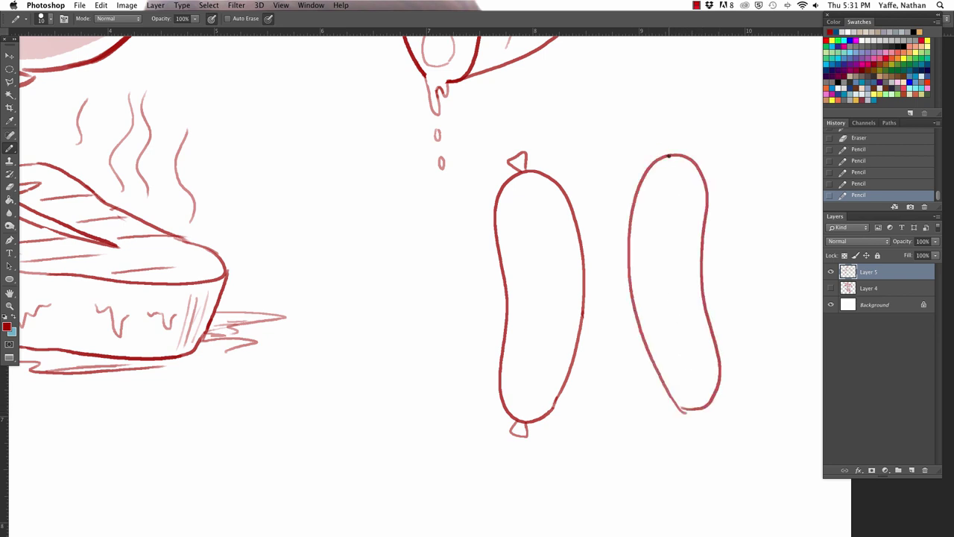
left_click_drag(668, 156, 672, 157)
key("e")
mouse_move(677, 410)
left_mouse_down()
mouse_move(689, 418)
mouse_move(703, 403)
mouse_move(699, 426)
mouse_move(710, 409)
left_mouse_up()
key("b")
key("super+z")
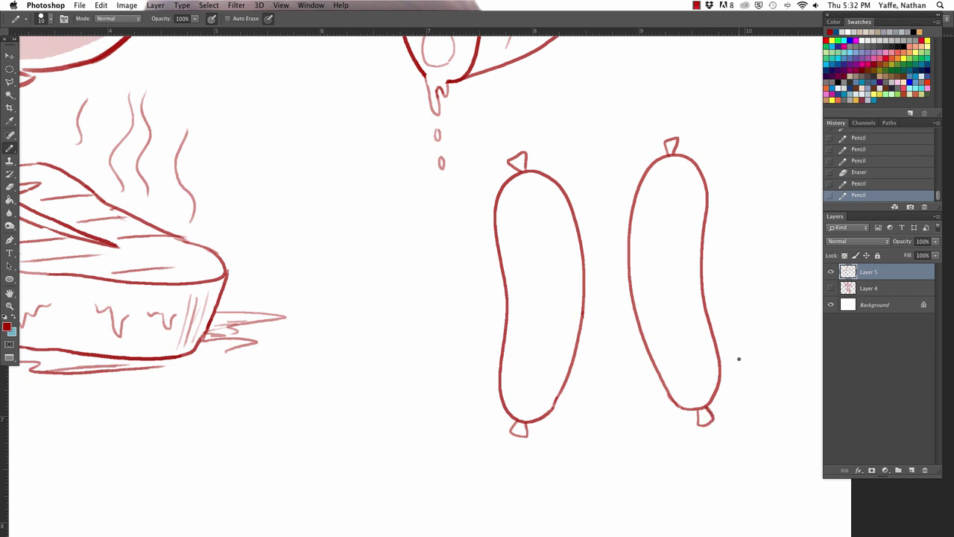
key("bracketright")
key("bracketright")
key("bracketright")
key("bracketright")
At 30% opacity, shade a pink stripe down the left sausage's inner edge
key("1")
mouse_move(530, 175)
left_mouse_down()
mouse_move(567, 219)
mouse_move(565, 209)
left_mouse_up()
key("ctrl+z")
mouse_move(530, 173)
left_mouse_down()
mouse_move(552, 194)
mouse_move(555, 389)
left_mouse_up()
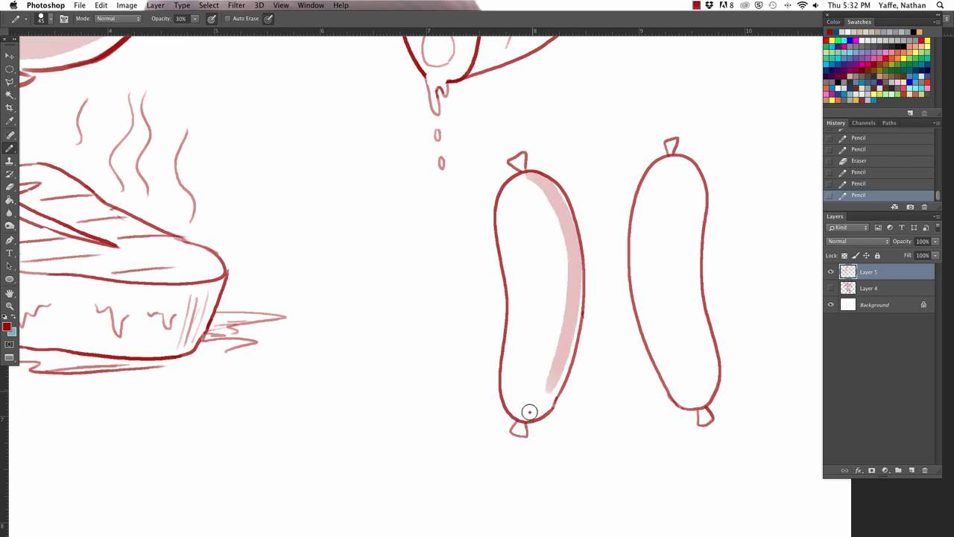
key("ctrl+z")
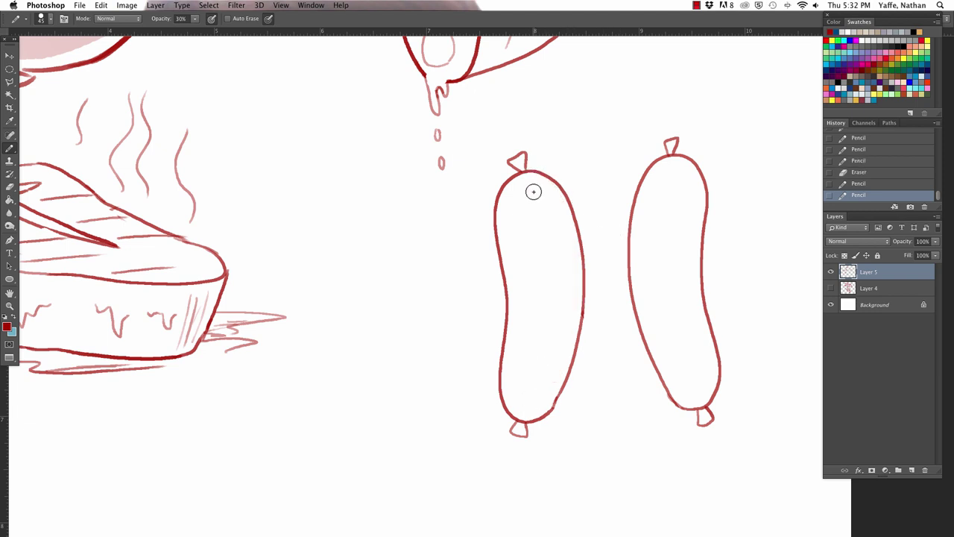
mouse_move(532, 184)
left_mouse_down()
mouse_move(560, 375)
mouse_move(556, 418)
left_mouse_up()
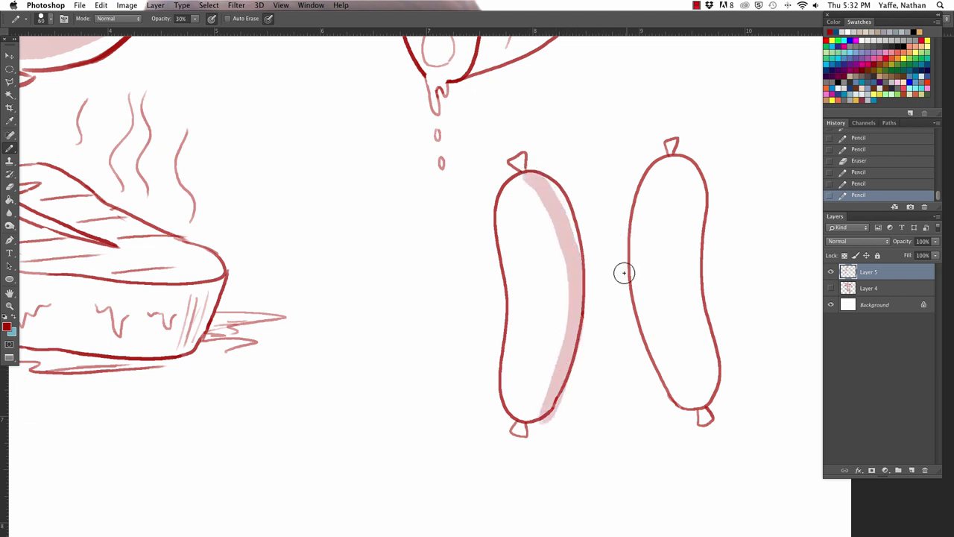
key("ctrl+z")
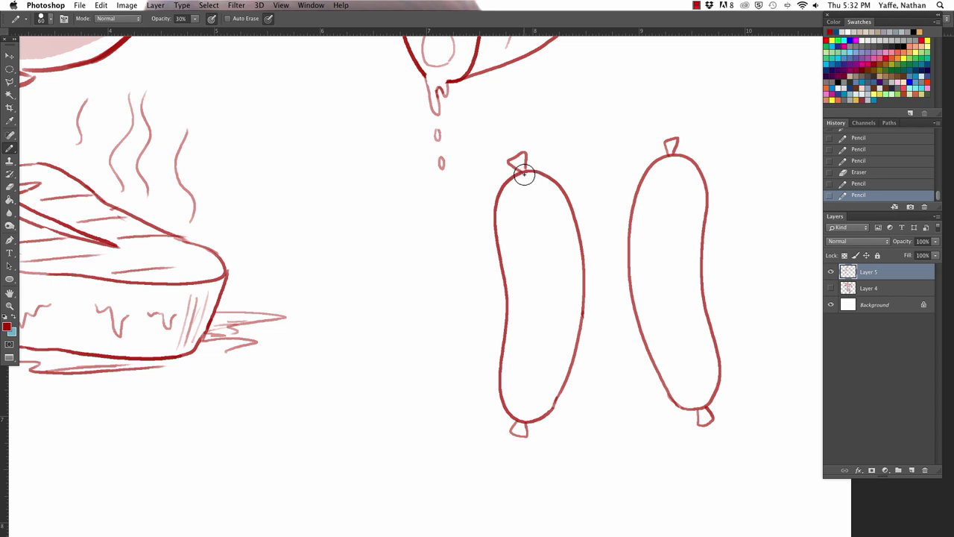
mouse_move(521, 174)
left_mouse_down()
mouse_move(553, 212)
mouse_move(558, 394)
left_mouse_up()
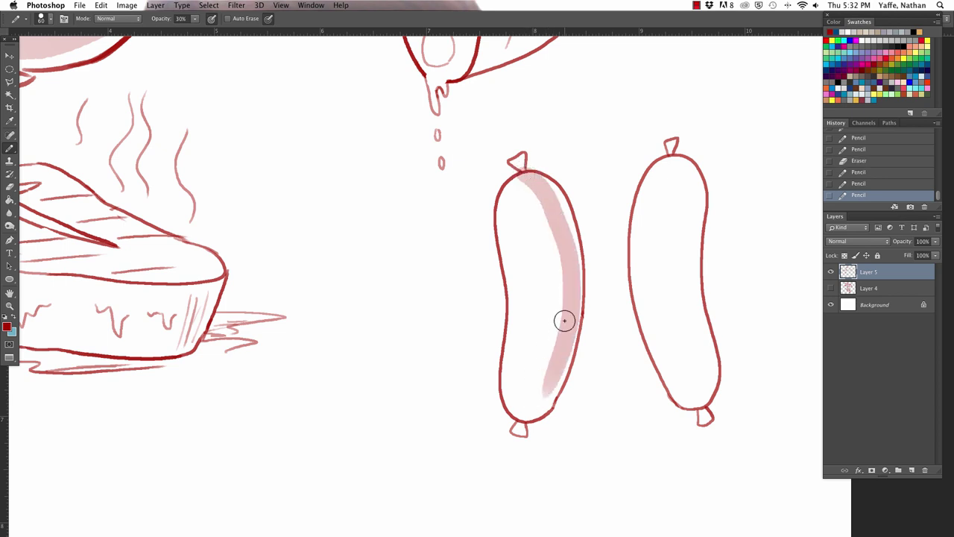
key("ctrl+z")
mouse_move(524, 175)
left_mouse_down()
mouse_move(566, 227)
mouse_move(576, 307)
mouse_move(536, 415)
left_mouse_up()
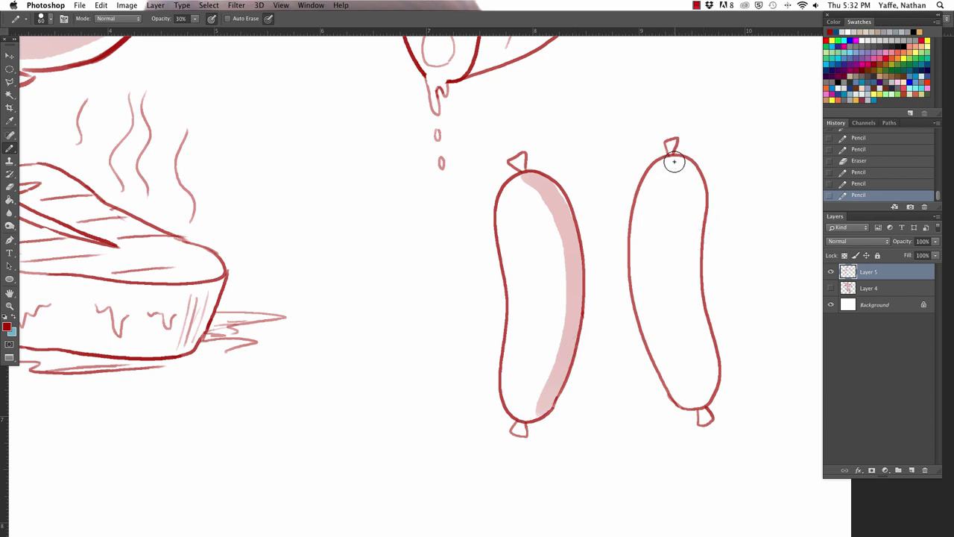
Shade the right sausage's left edge in pink and trim the stripe with the Eraser
mouse_move(669, 150)
left_mouse_down()
mouse_move(649, 187)
mouse_move(634, 254)
mouse_move(650, 340)
mouse_move(688, 400)
left_mouse_up()
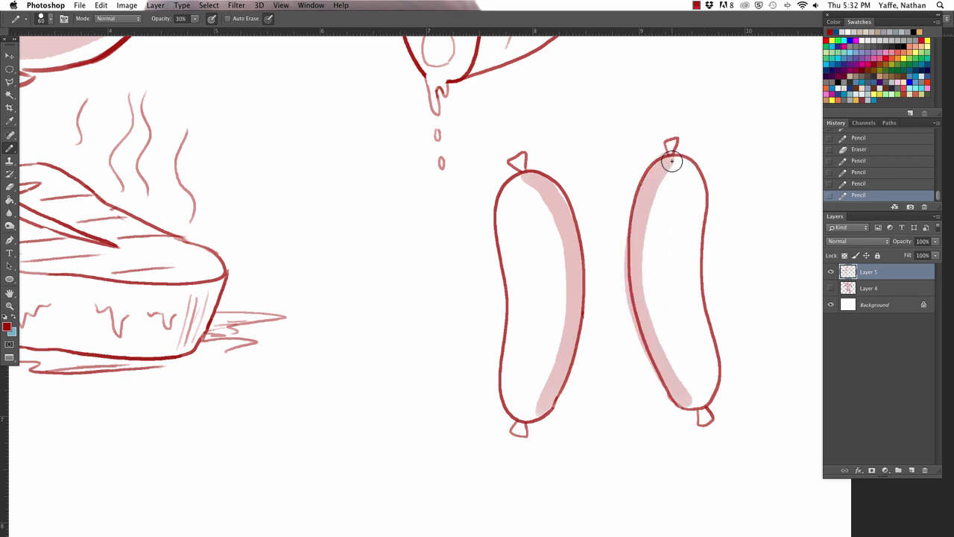
key("e")
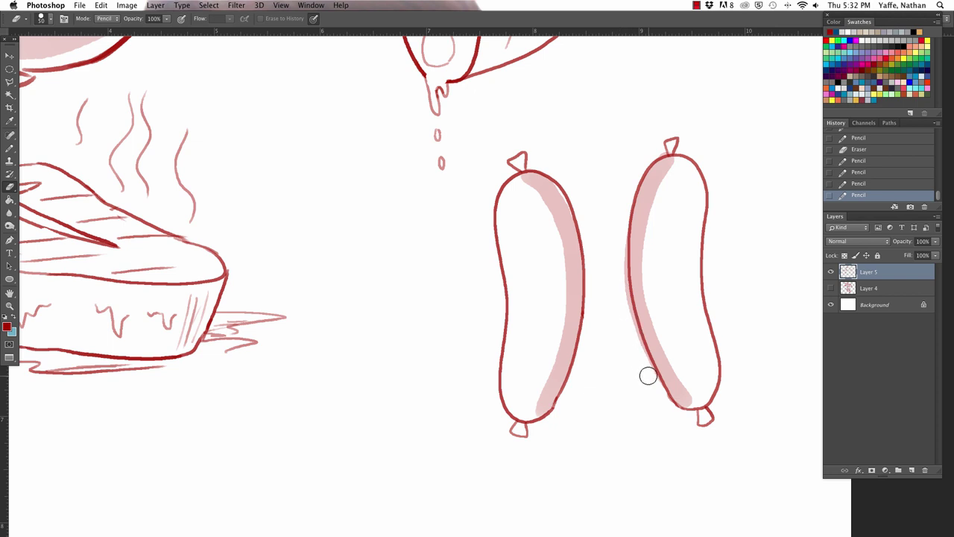
mouse_move(647, 375)
left_mouse_down()
mouse_move(616, 246)
mouse_move(620, 179)
mouse_move(645, 170)
mouse_move(621, 300)
mouse_move(620, 251)
left_mouse_up()
key("b")
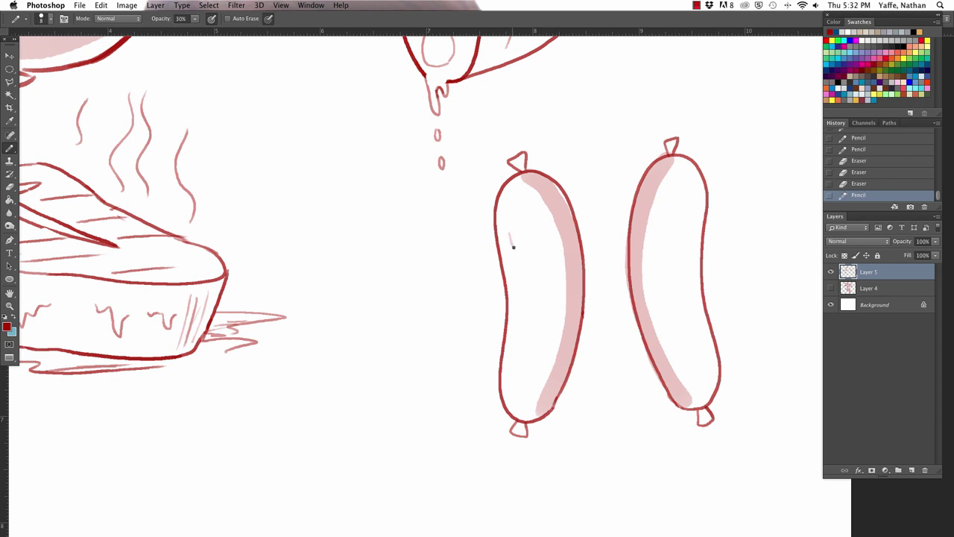
At full opacity, add grease marks on both sausages
key("0")
mouse_move(505, 227)
left_mouse_down()
mouse_move(515, 249)
mouse_move(522, 232)
left_mouse_up()
left_click_drag(527, 312, 530, 337)
left_click_drag(517, 372, 519, 382)
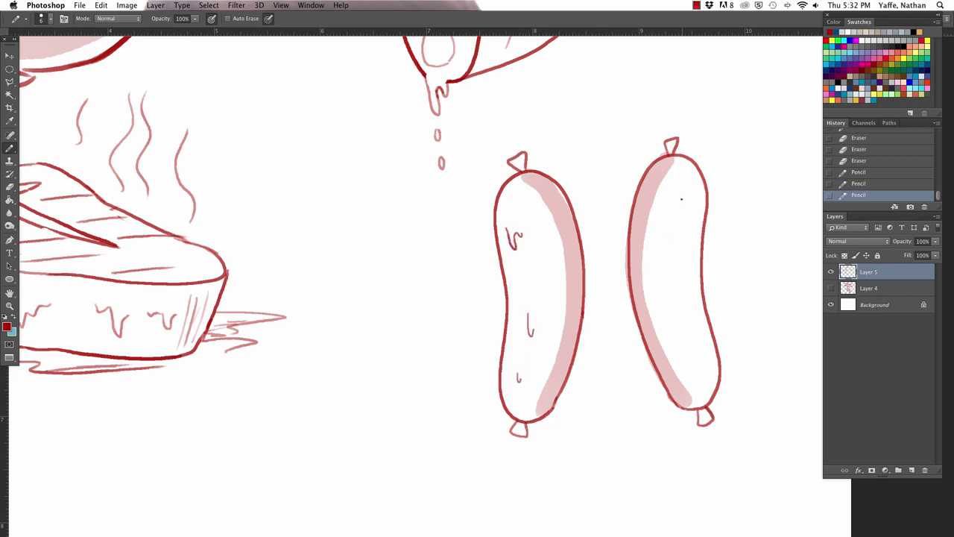
mouse_move(692, 199)
left_mouse_down()
mouse_move(688, 233)
mouse_move(681, 227)
left_mouse_up()
mouse_move(667, 280)
left_mouse_down()
mouse_move(670, 298)
mouse_move(673, 290)
left_mouse_up()
left_click_drag(694, 339, 701, 341)
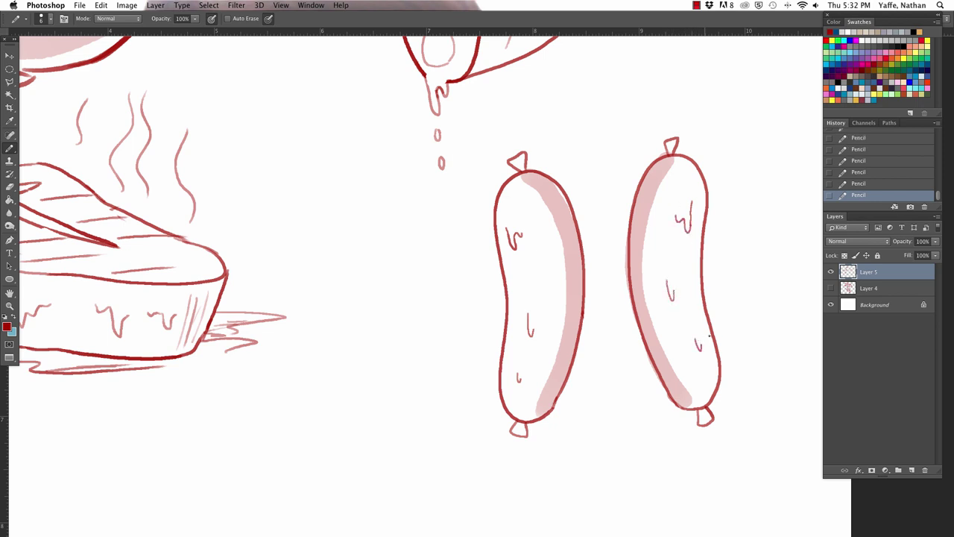
Draw a drip and falling drop below each sausage's bottom tip
mouse_move(541, 418)
left_mouse_down()
mouse_move(542, 450)
mouse_move(535, 430)
left_mouse_up()
left_click_drag(539, 468, 539, 469)
mouse_move(682, 407)
left_mouse_down()
mouse_move(686, 436)
mouse_move(689, 411)
left_mouse_up()
left_click_drag(683, 447, 690, 471)
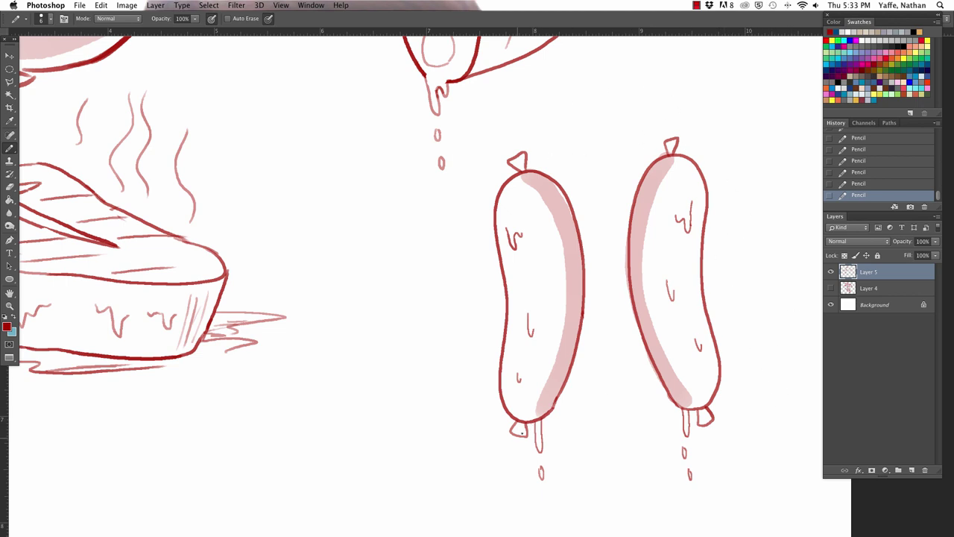
With a smaller eraser, clean up the stray marks at both sausages' bottom ends
key("e")
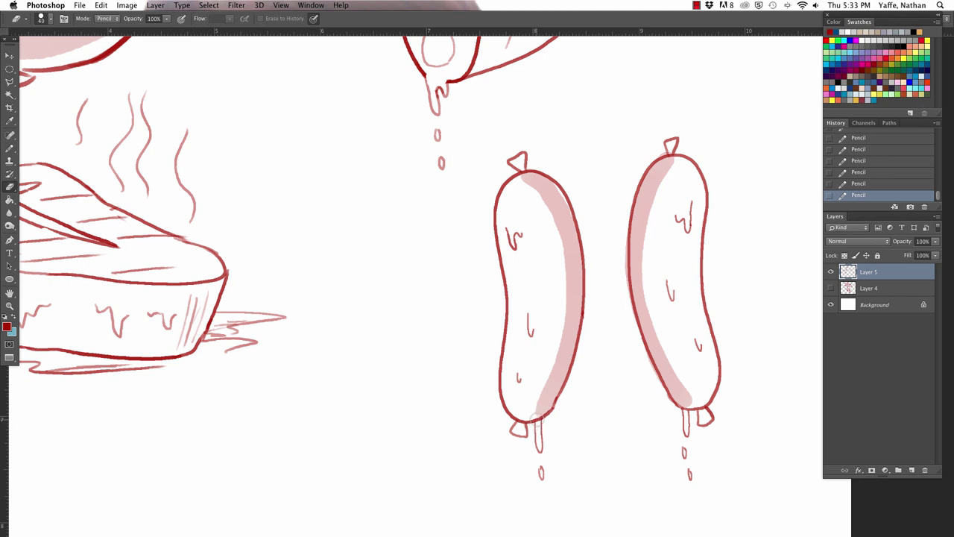
key("bracketleft")
key("bracketleft")
key("bracketleft")
left_click_drag(537, 418, 539, 424)
left_click_drag(683, 410, 686, 407)
Duplicate Layer 5 and hide the original Layer 5
key("z")
left_click_drag(731, 260, 710, 243)
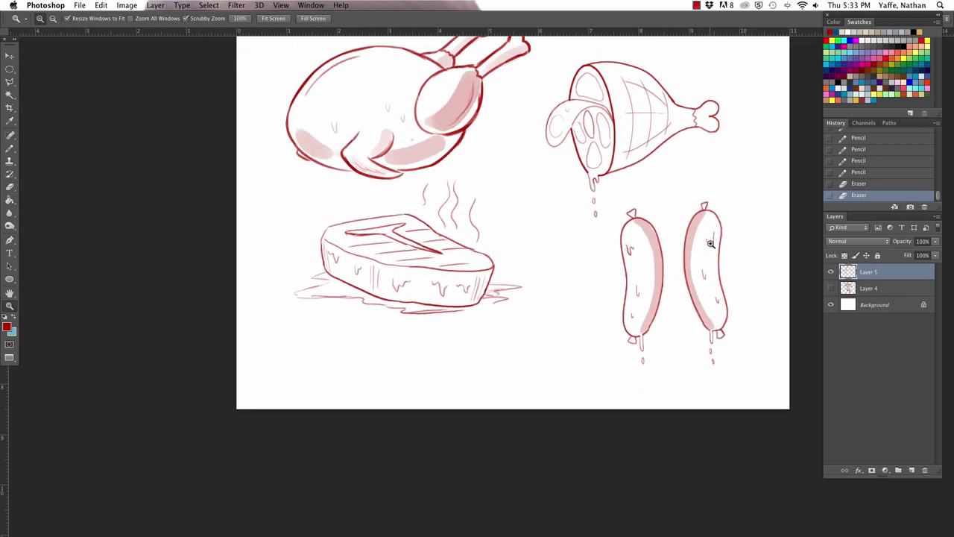
key("e")
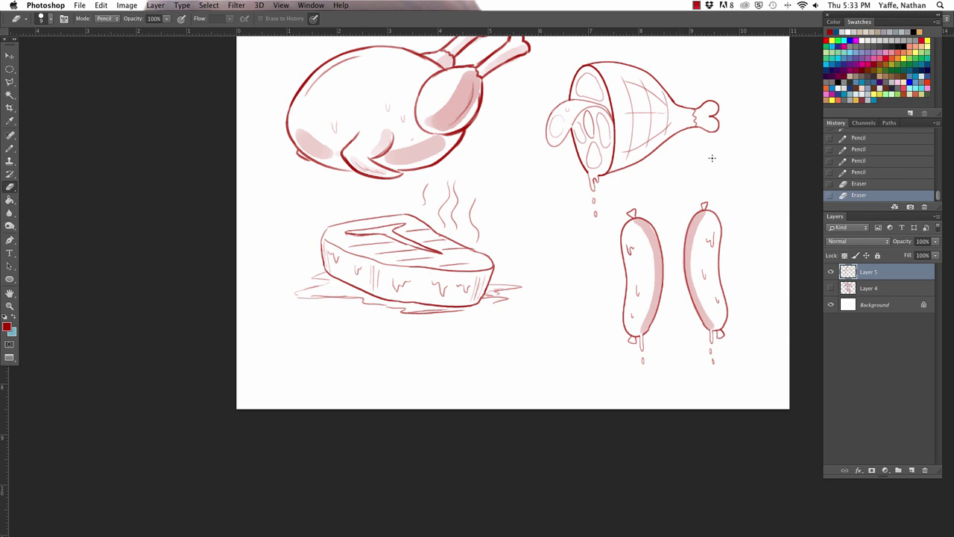
key("z")
left_click_drag(718, 196, 656, 106)
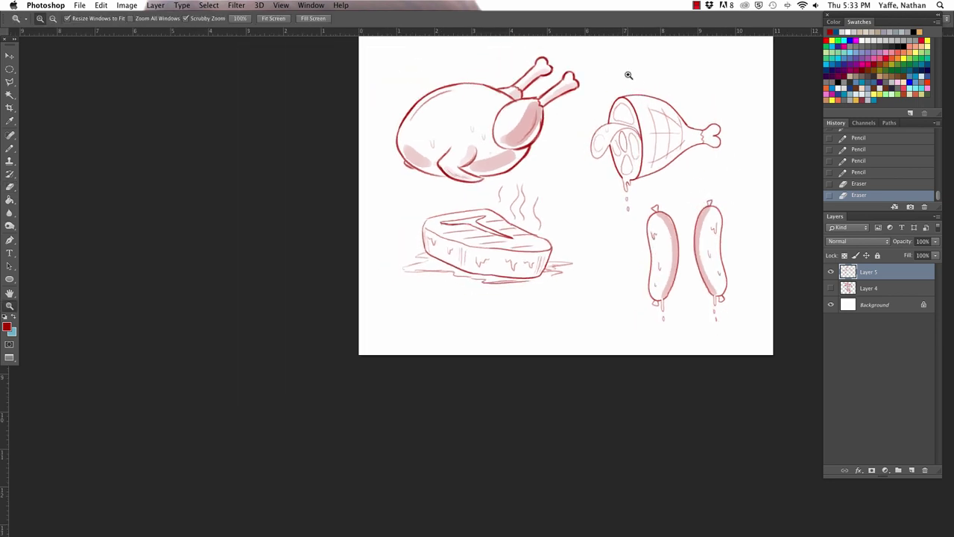
left_click(652, 85)
key("e")
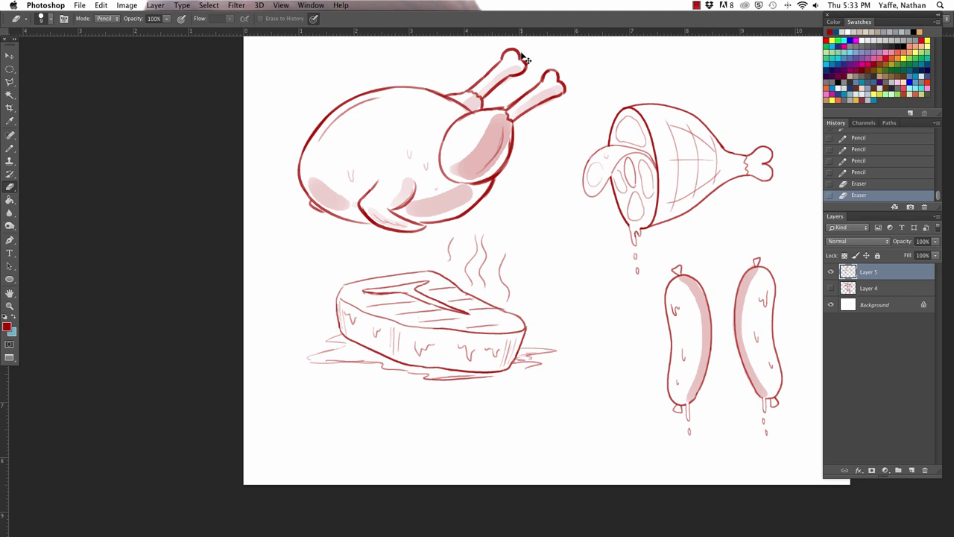
key("ctrl+j")
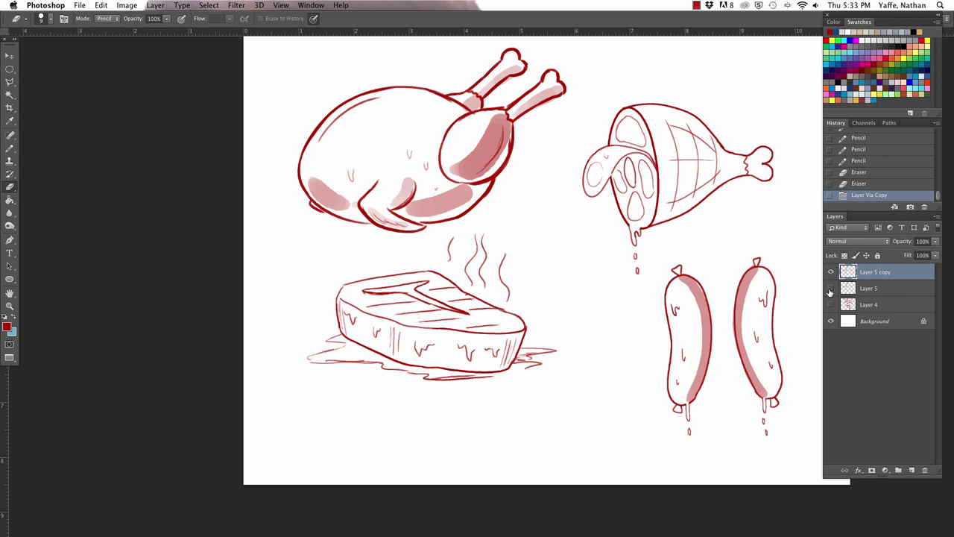
left_click(830, 289)
Select the roast turkey and its drumsticks on the copy with the Polygonal Lasso
left_click(10, 82)
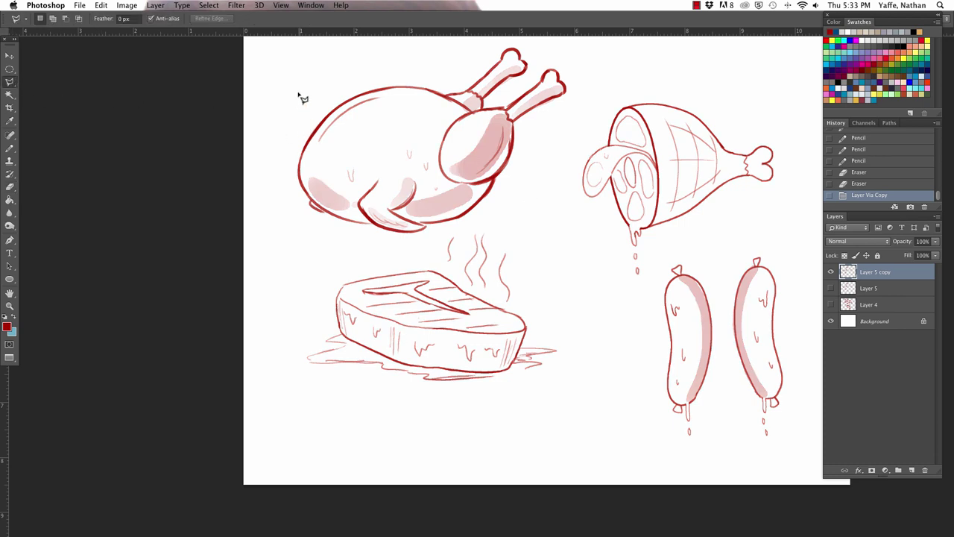
left_click(322, 81)
left_click(275, 156)
left_click(305, 227)
left_click(386, 252)
left_click(474, 232)
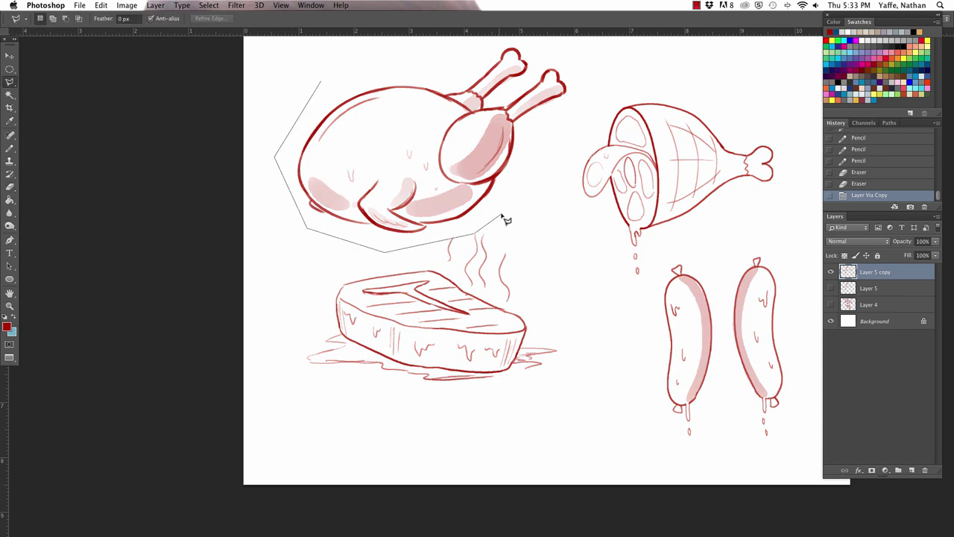
left_click(513, 203)
left_click(547, 155)
left_click(572, 93)
left_click(516, 46)
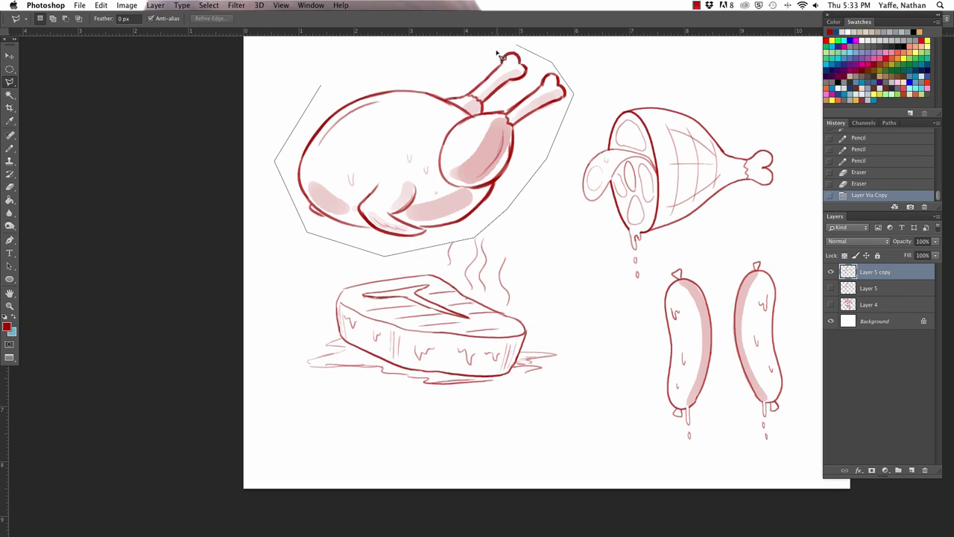
left_click(426, 68)
left_click(323, 83)
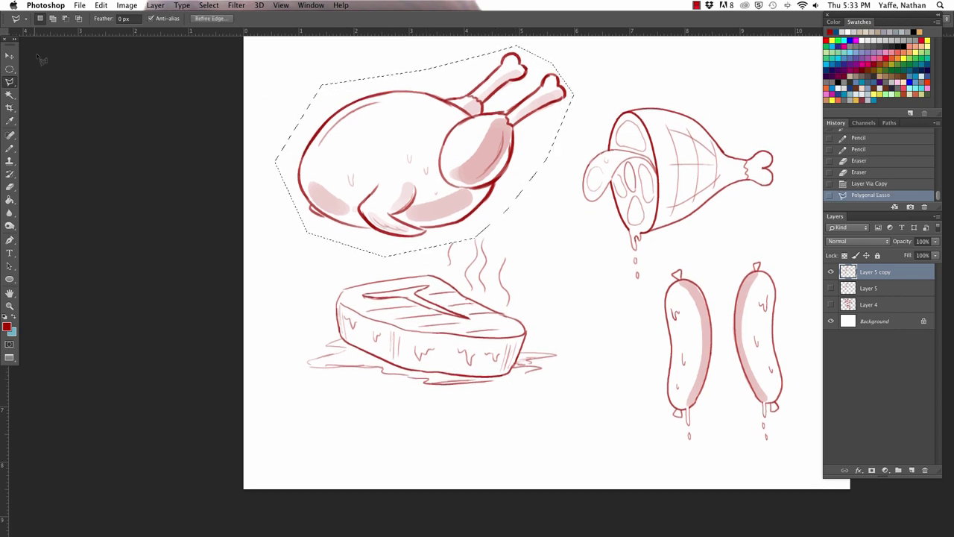
Move the selected turkey down onto the steak and fine-tune its position
key("v")
left_click_drag(356, 139, 394, 231)
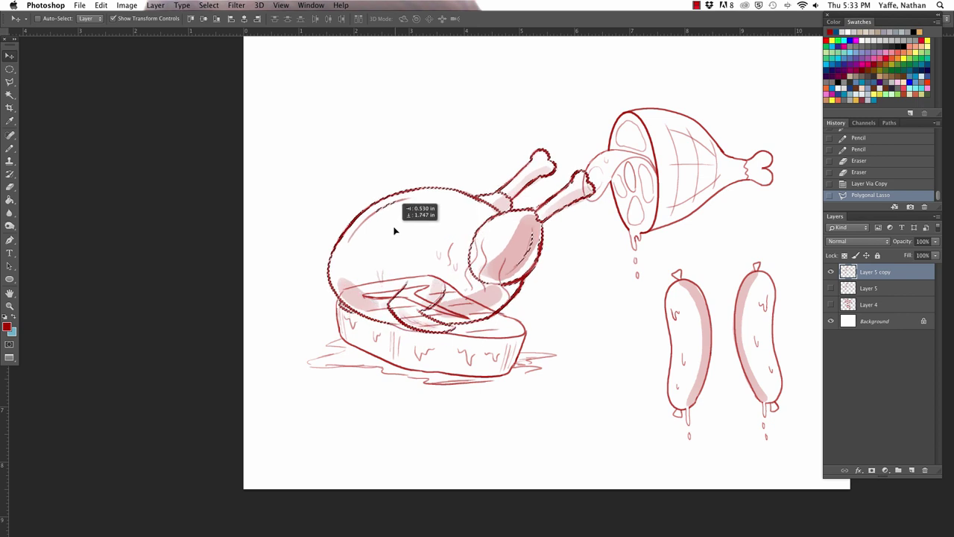
mouse_move(395, 231)
left_mouse_down()
mouse_move(419, 317)
mouse_move(389, 212)
mouse_move(386, 222)
left_mouse_up()
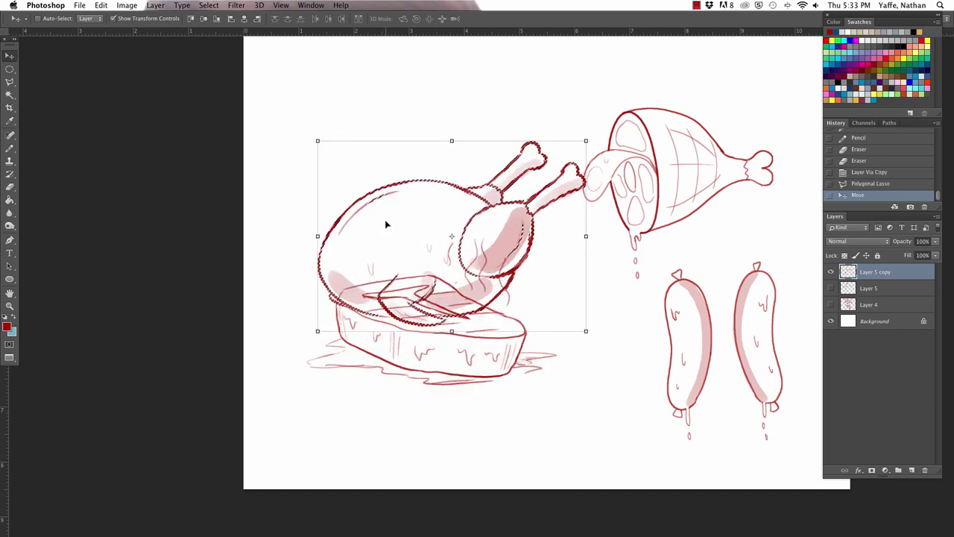
Begin a Polygonal Lasso outline around the ham
left_click(10, 82)
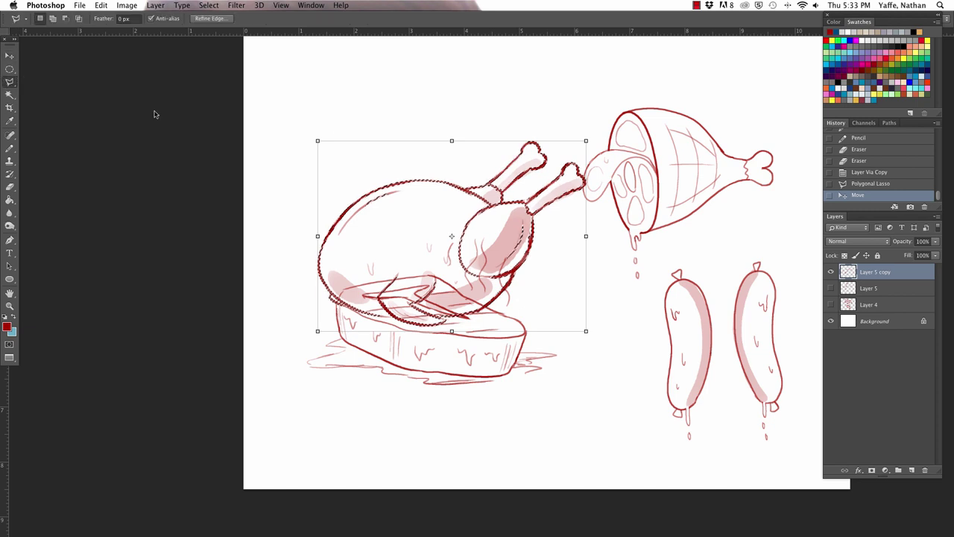
left_click(600, 111)
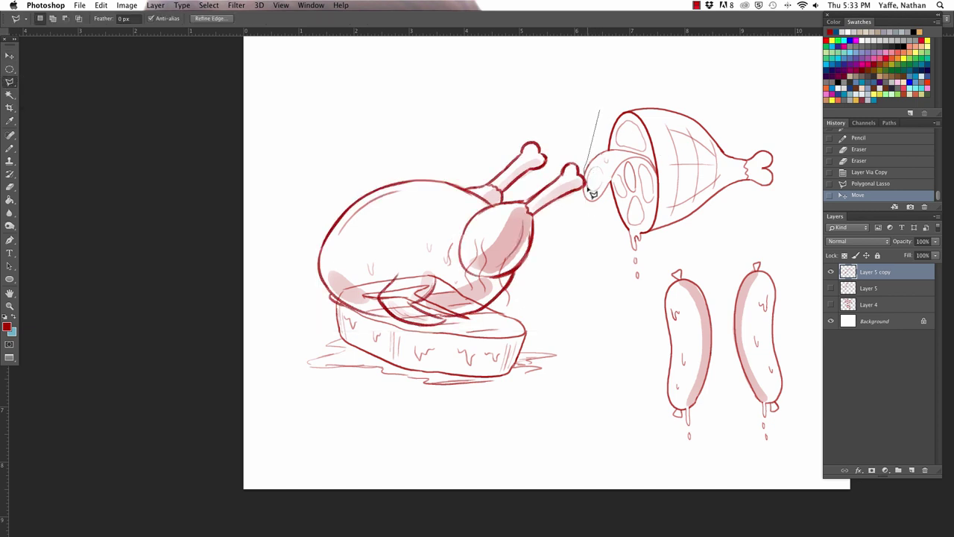
left_click(581, 207)
Finish the lasso outline around the ham's bottom and top to select it
left_click(621, 292)
left_click(638, 294)
left_click(658, 259)
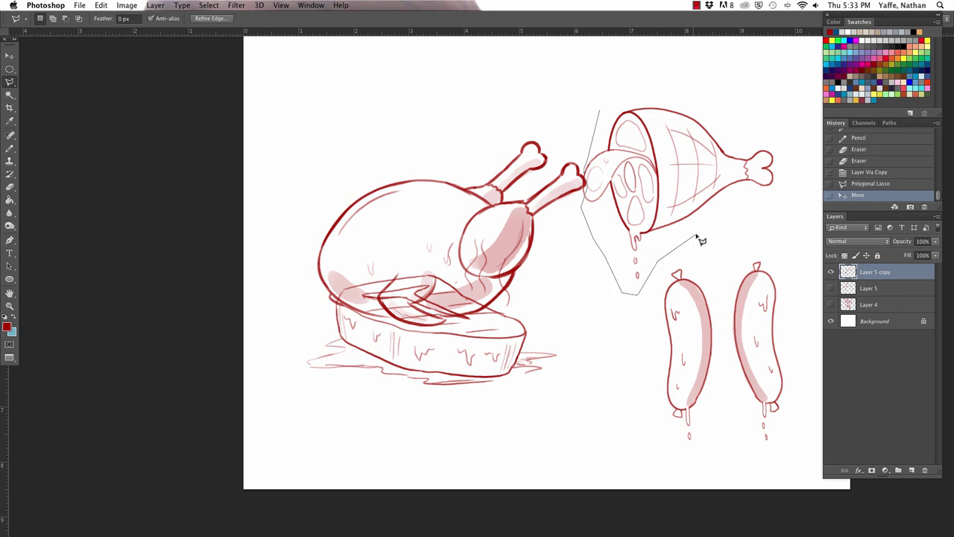
left_click(789, 195)
left_click(789, 161)
left_click(775, 143)
left_click(700, 103)
left_click(656, 100)
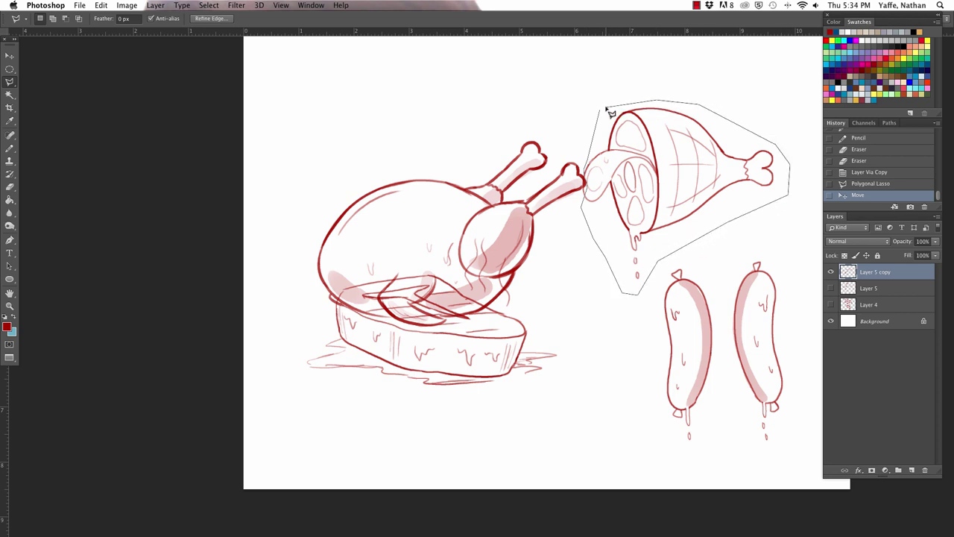
left_click(603, 112)
Move the ham onto the turkey and rotate it about 113° so the bone points down
left_click(10, 56)
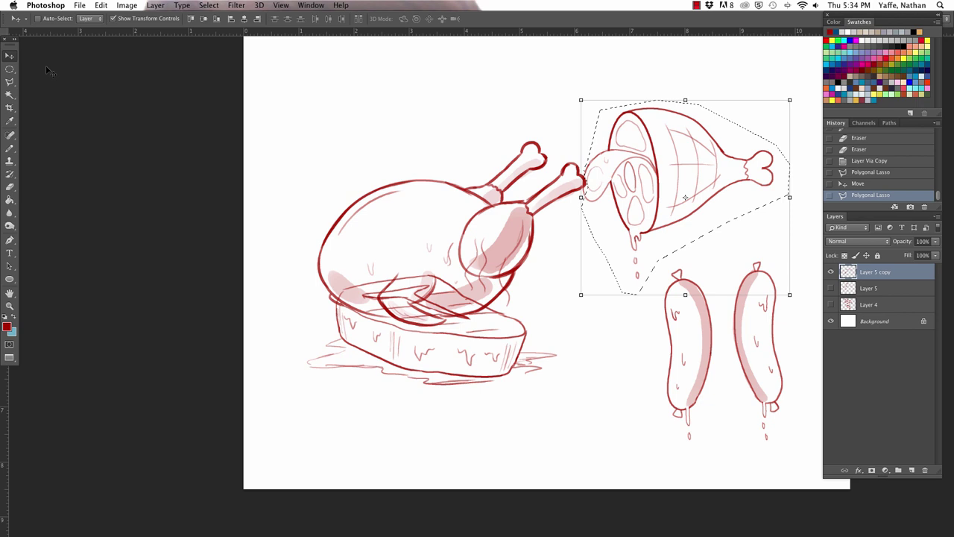
left_click_drag(642, 129, 403, 125)
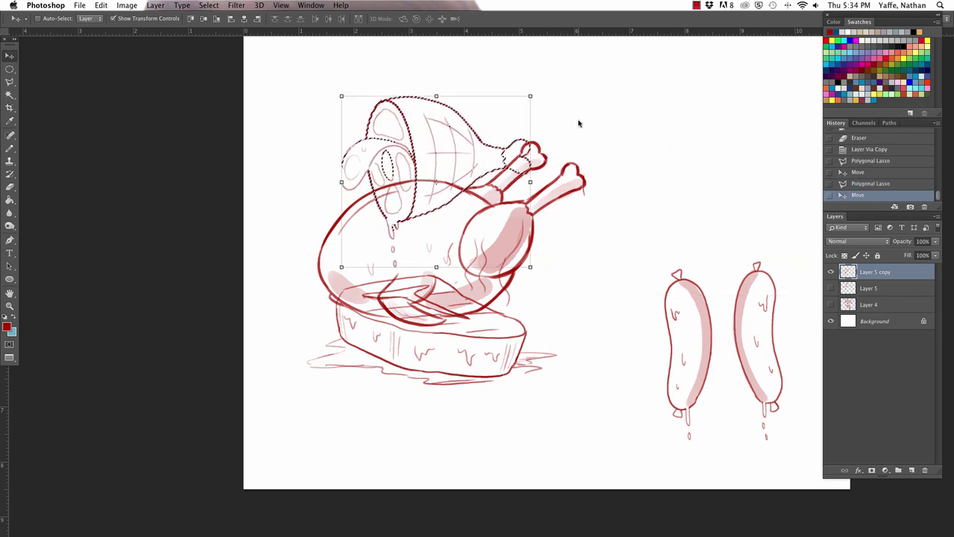
left_click_drag(539, 88, 458, 115)
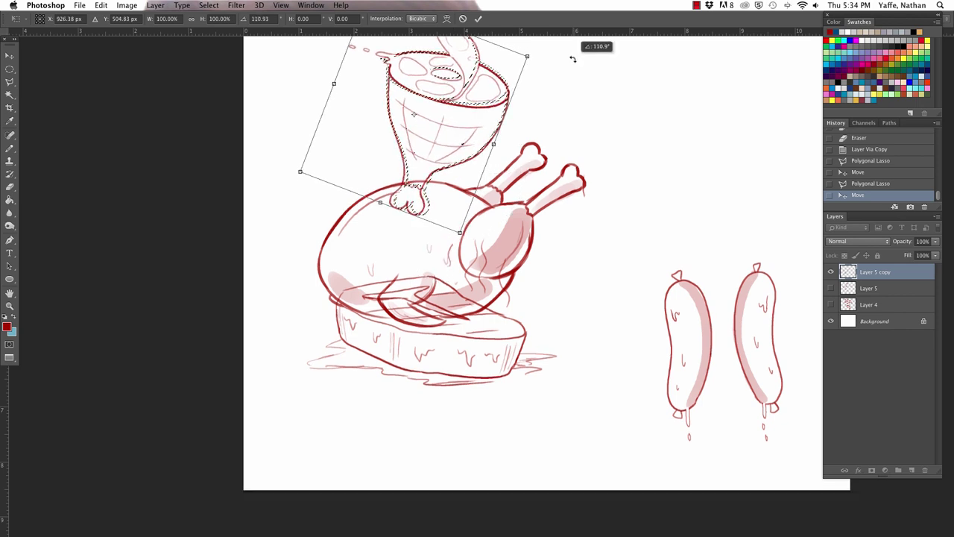
left_click_drag(571, 59, 513, 95)
key("Return")
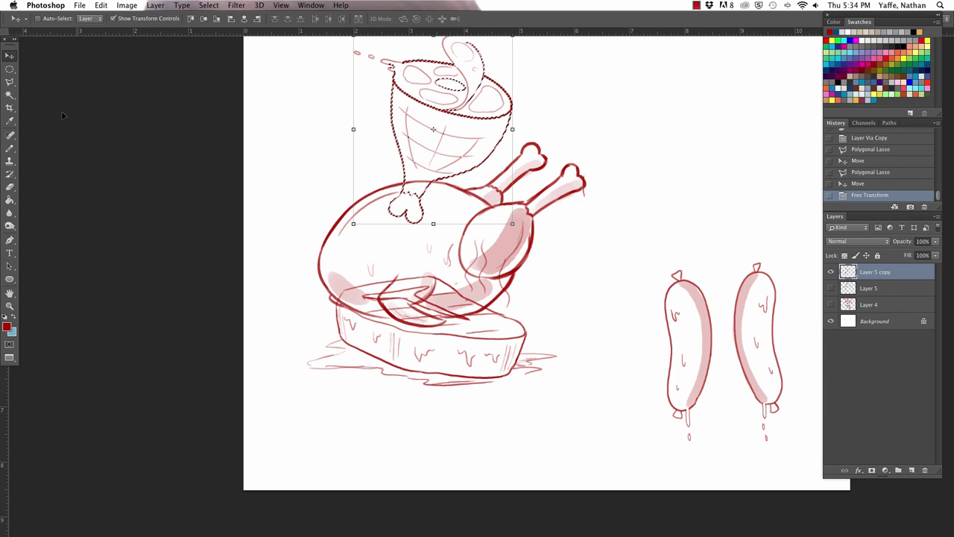
Lasso-select the left sausage, removing one misplaced outline point
left_click(9, 82)
left_click(667, 231)
left_click(639, 337)
left_click(701, 468)
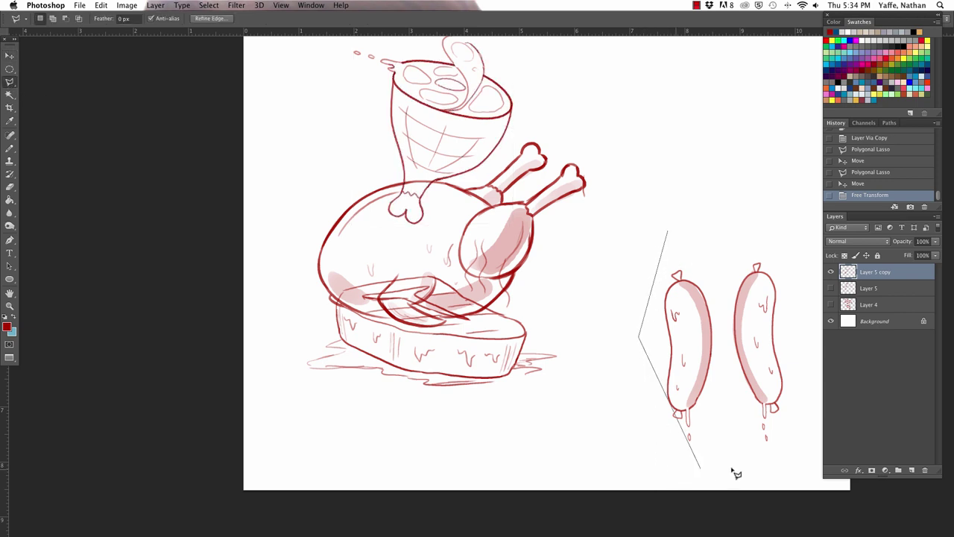
key("BackSpace")
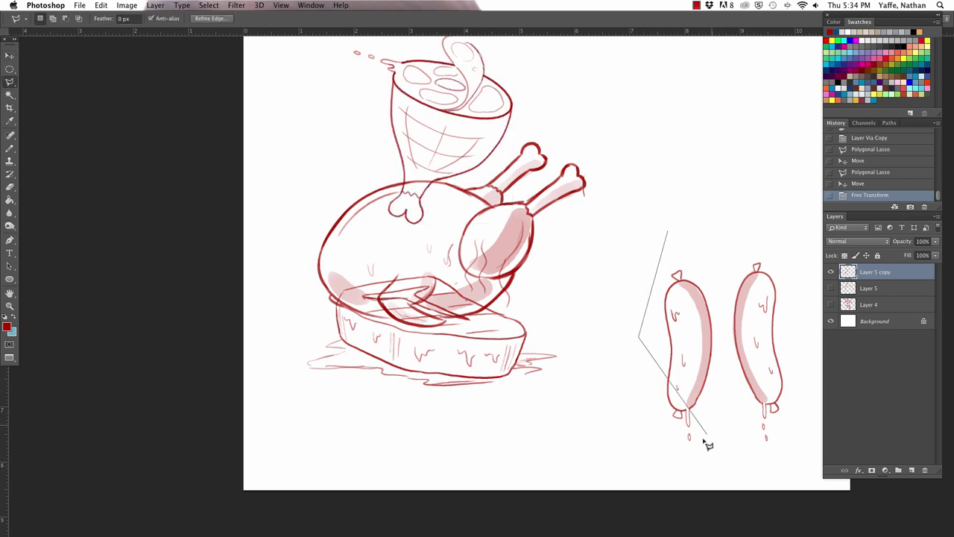
left_click(652, 462)
left_click(708, 450)
left_click(727, 407)
left_click(703, 266)
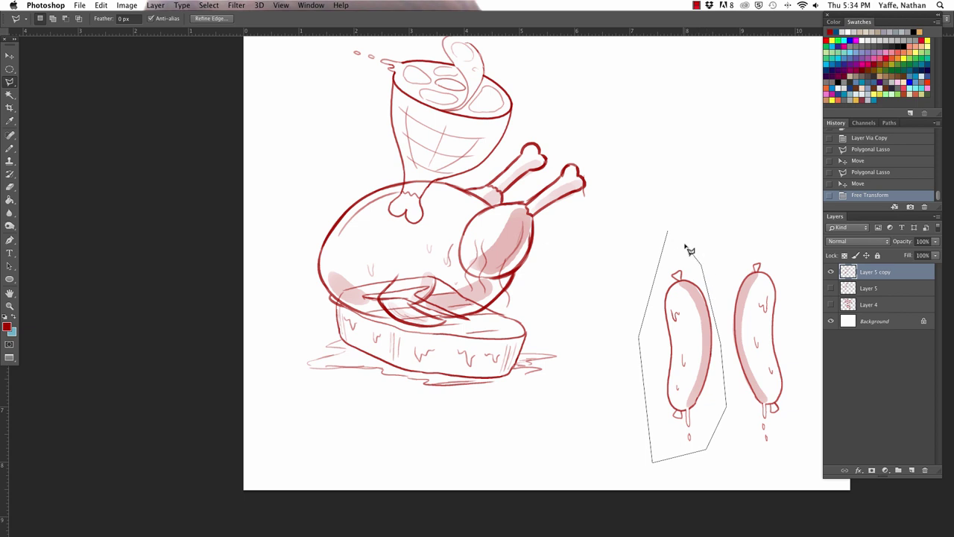
left_click(671, 233)
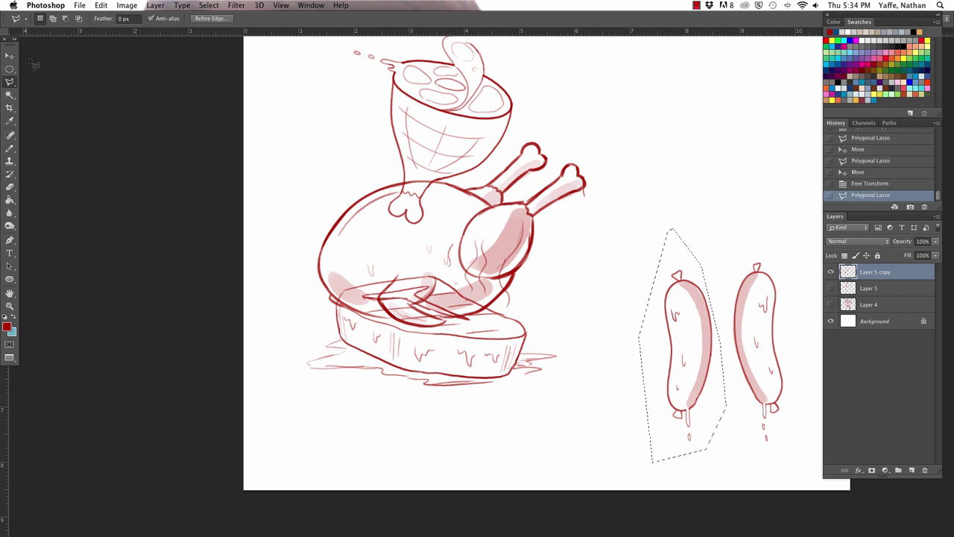
Rotate the left sausage and place it as the turkey's left arm
key("v")
left_click_drag(734, 221, 781, 296)
left_click_drag(696, 340, 333, 221)
left_click_drag(445, 149, 466, 291)
left_click_drag(370, 229, 371, 168)
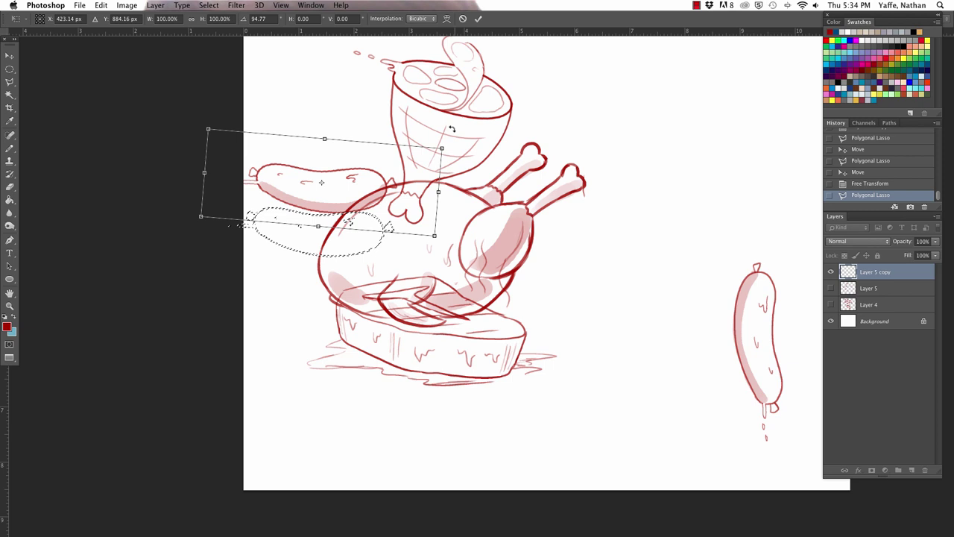
left_click_drag(459, 170, 464, 199)
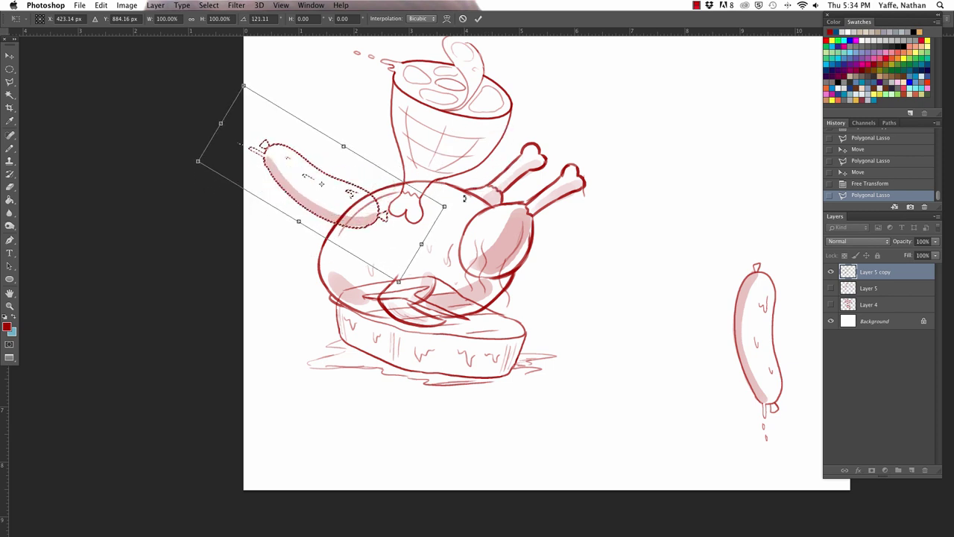
key("Return")
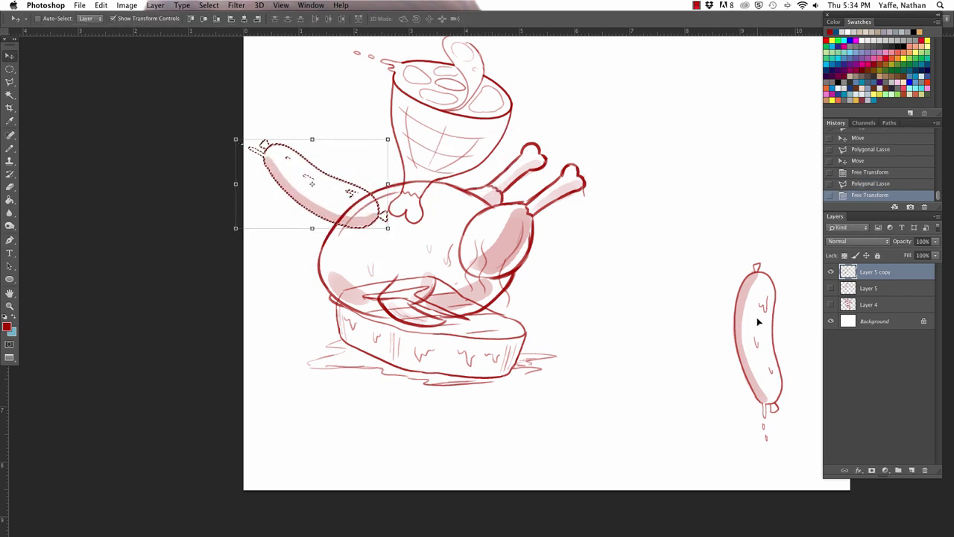
Lasso-select the loose sausage on the right
left_click(9, 82)
left_click(744, 239)
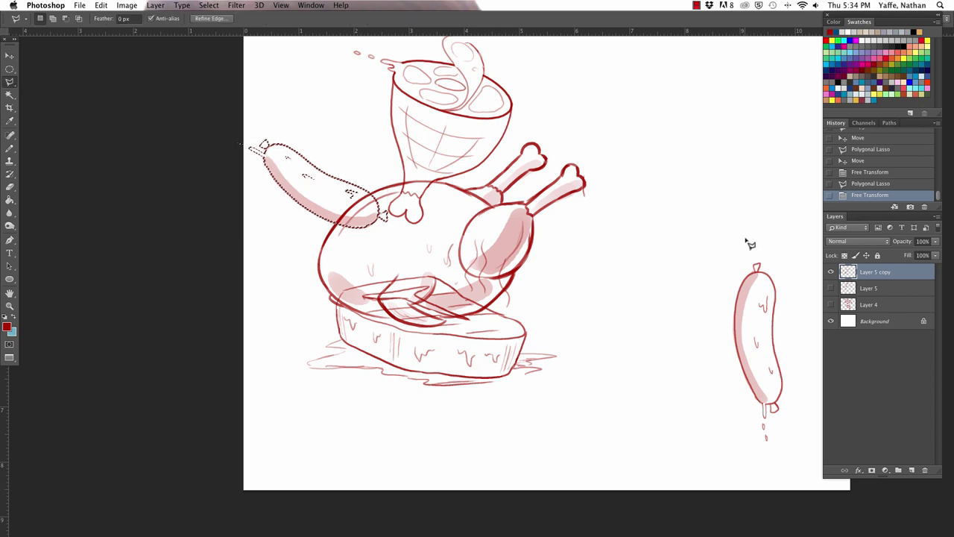
left_click(718, 321)
left_click(721, 423)
left_click(752, 457)
left_click(797, 462)
left_click(803, 412)
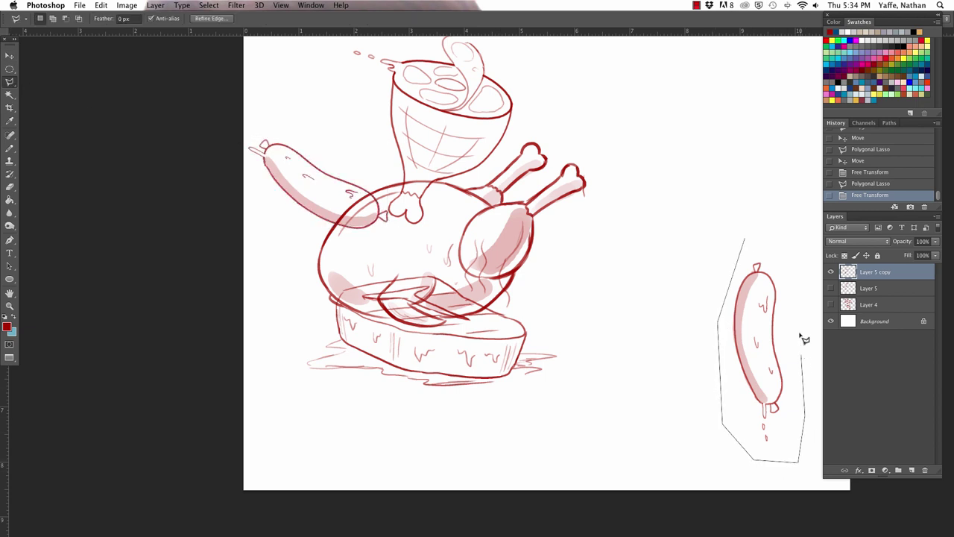
left_click(800, 334)
left_click(777, 252)
left_click(746, 241)
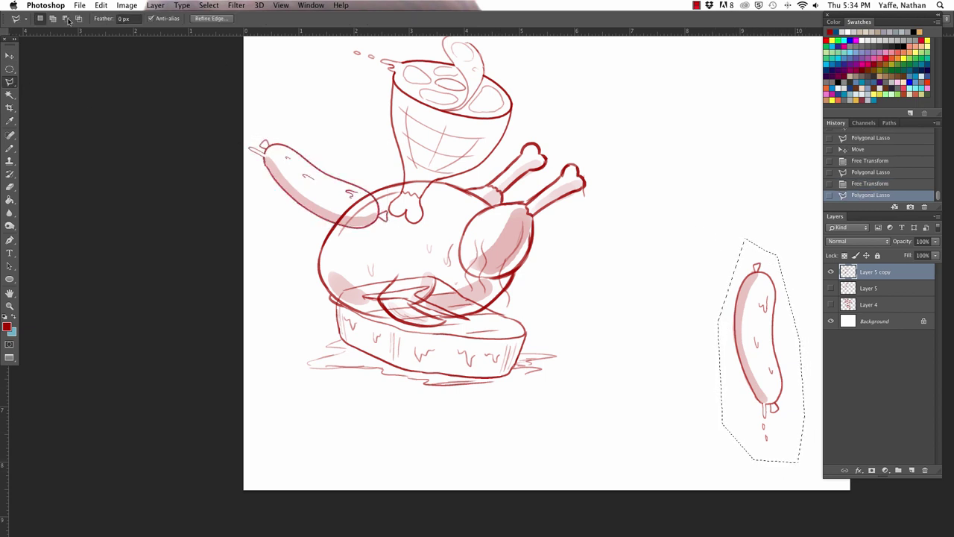
Rotate the right sausage about -77° to lie nearly horizontal beneath the meat slab
key("v")
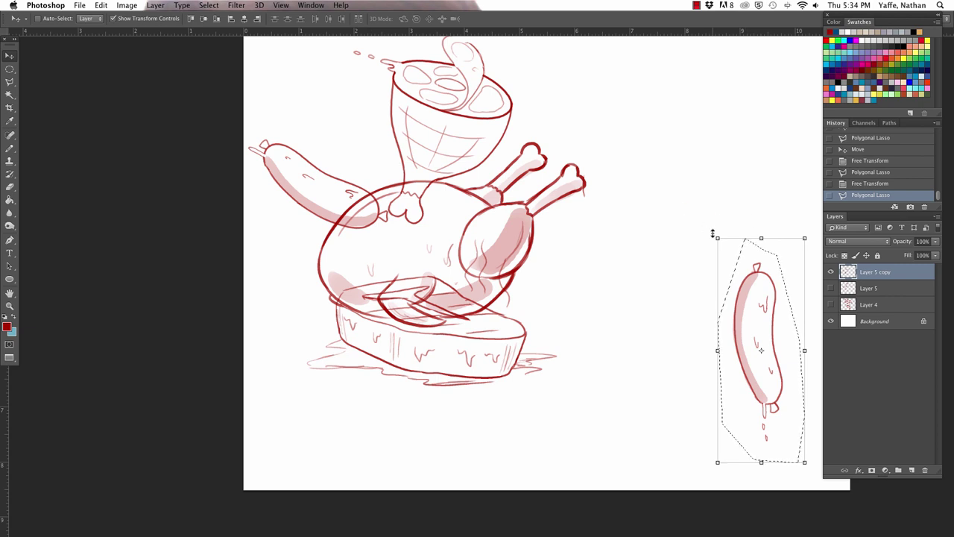
key("ctrl+t")
left_click_drag(708, 230, 646, 369)
left_click_drag(717, 351, 408, 391)
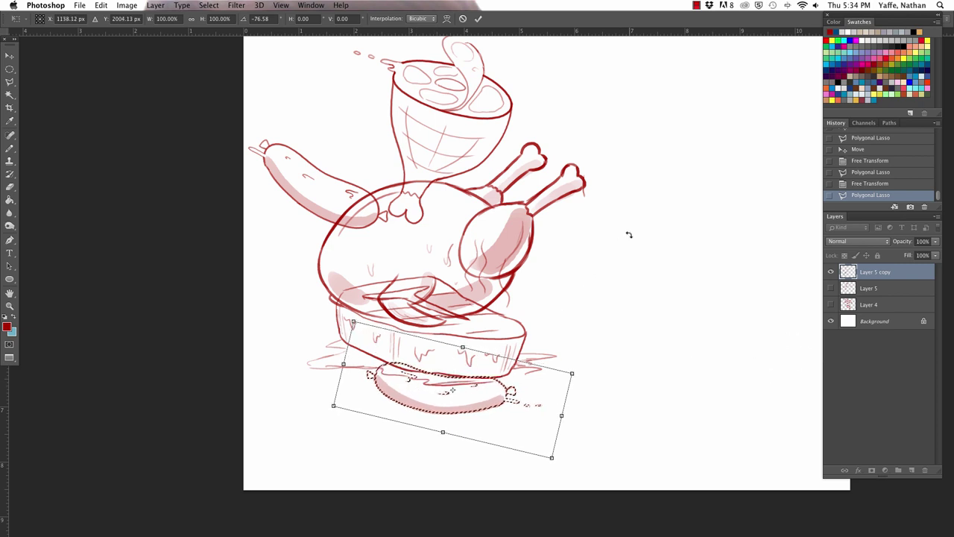
key("Return")
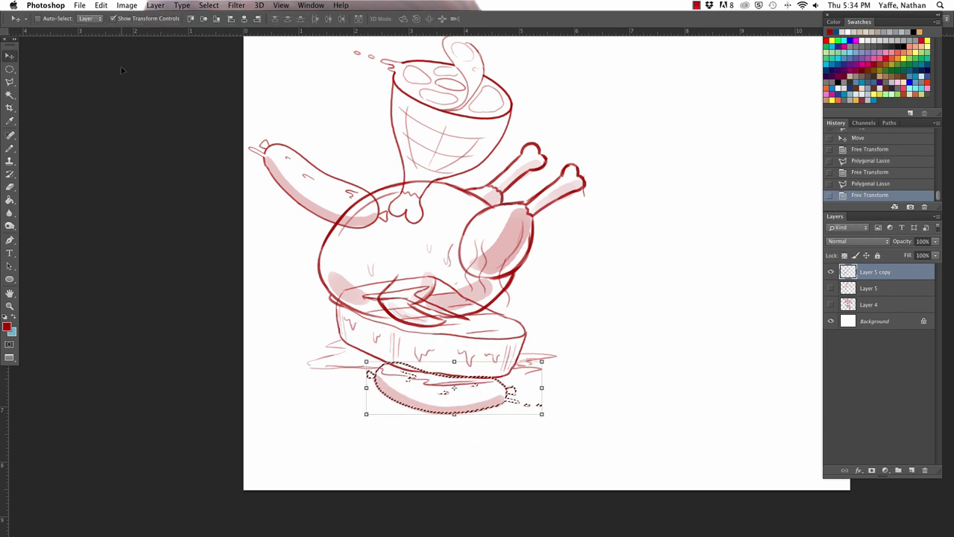
Deselect and shift the whole drawing right and down toward the page centre
left_click(9, 68)
left_click(313, 89)
key("ctrl+d")
key("v")
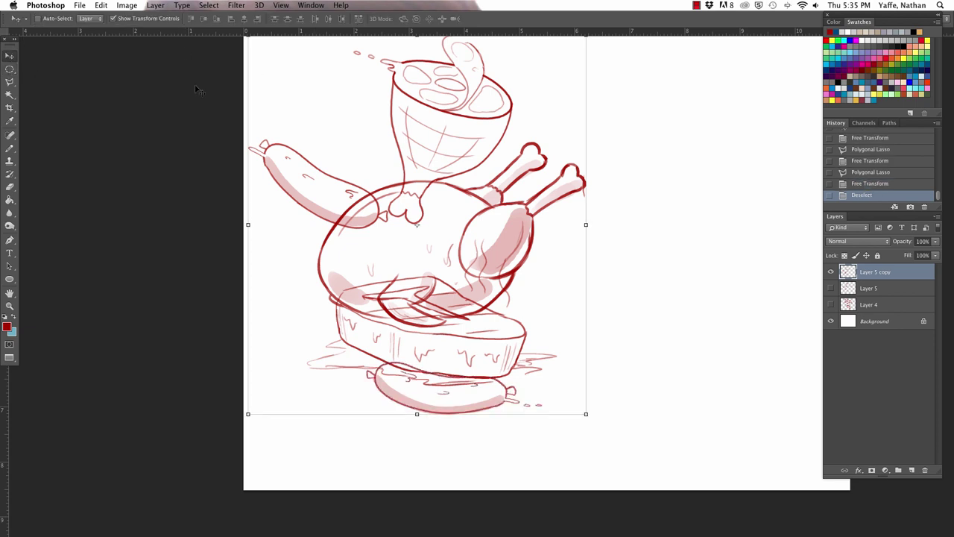
mouse_move(420, 105)
left_mouse_down()
mouse_move(464, 132)
mouse_move(523, 140)
mouse_move(523, 126)
left_mouse_up()
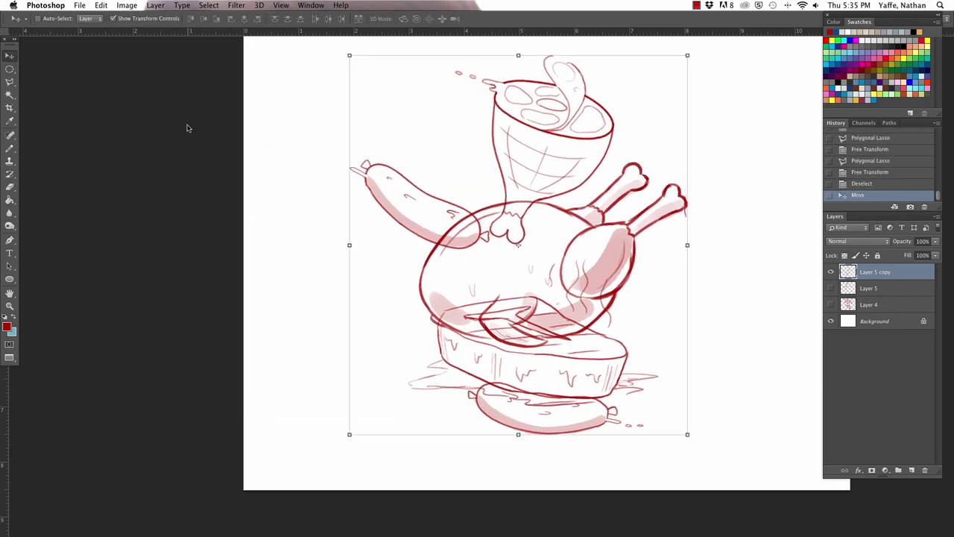
Erase the stray neck lines where the ham meets the turkey
key("b")
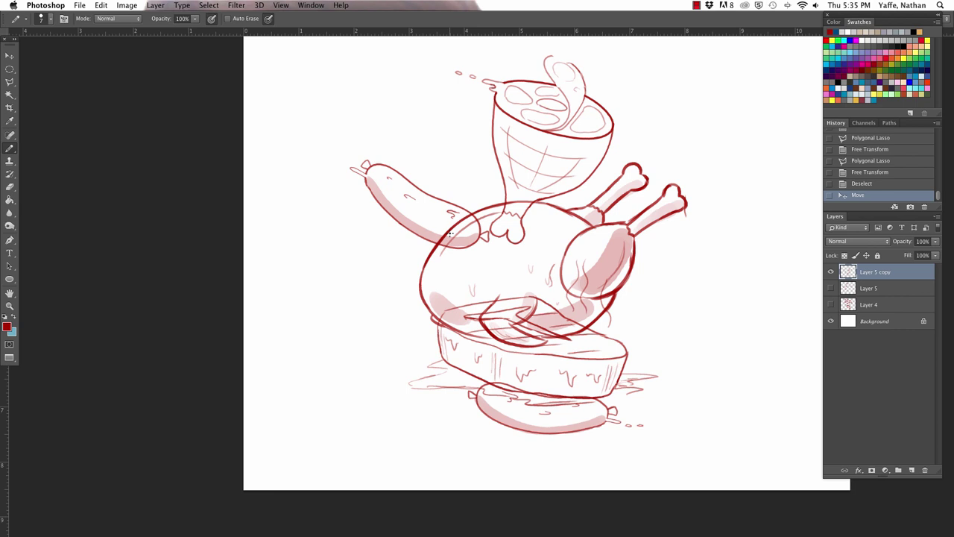
left_click_drag(514, 200, 518, 191)
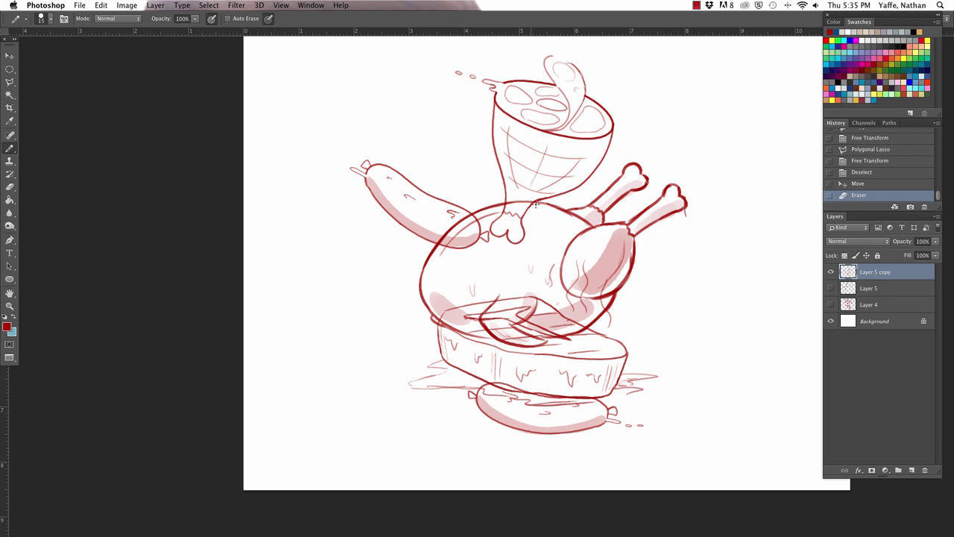
left_click_drag(522, 203, 525, 199)
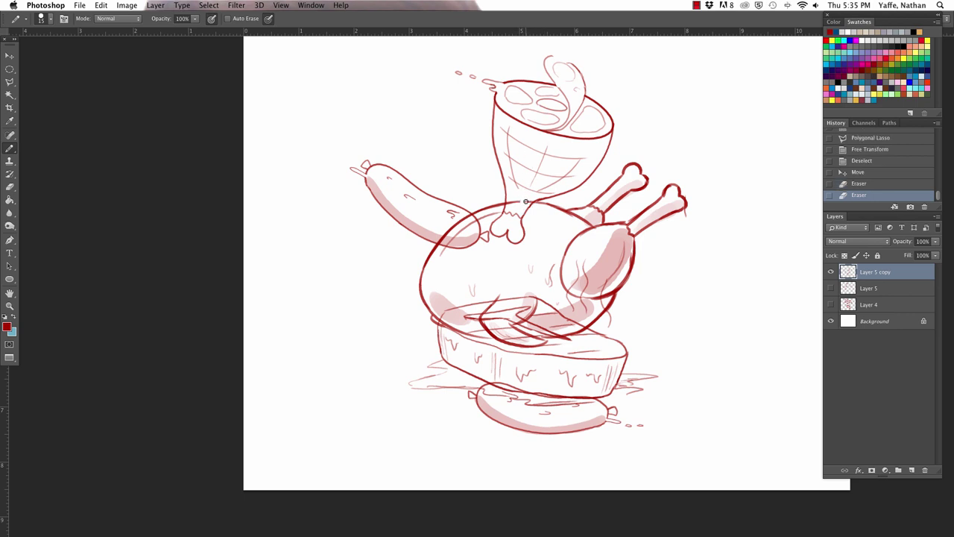
left_click(522, 200)
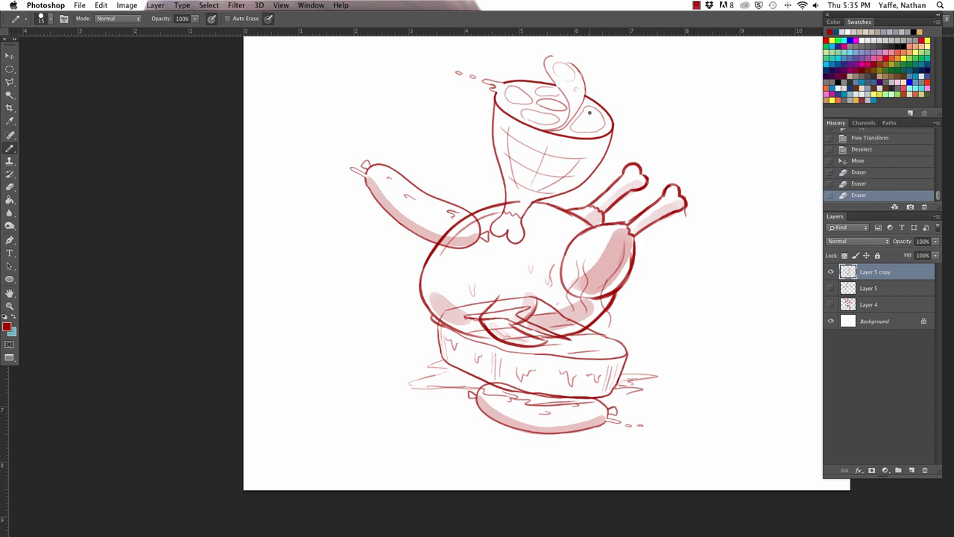
Draw the ham's eyes, tongue line and mouth rim, then clean the sausage arm's edge
left_click(513, 93)
left_click(542, 90)
mouse_move(535, 92)
left_mouse_down()
mouse_move(506, 93)
mouse_move(571, 76)
mouse_move(589, 99)
mouse_move(573, 74)
mouse_move(545, 66)
mouse_move(568, 61)
mouse_move(583, 79)
mouse_move(574, 97)
mouse_move(562, 69)
mouse_move(571, 117)
left_mouse_up()
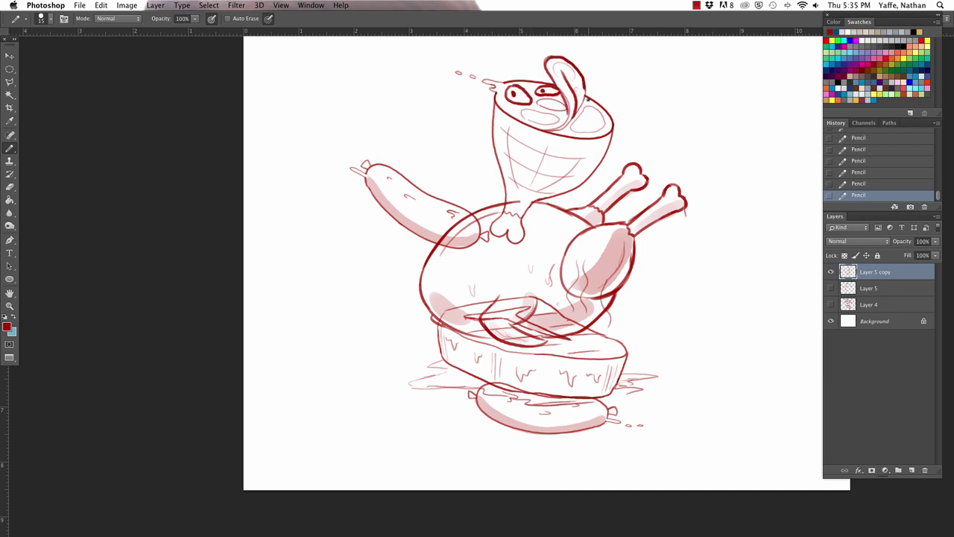
left_click_drag(569, 70, 564, 81)
left_click_drag(564, 130, 597, 125)
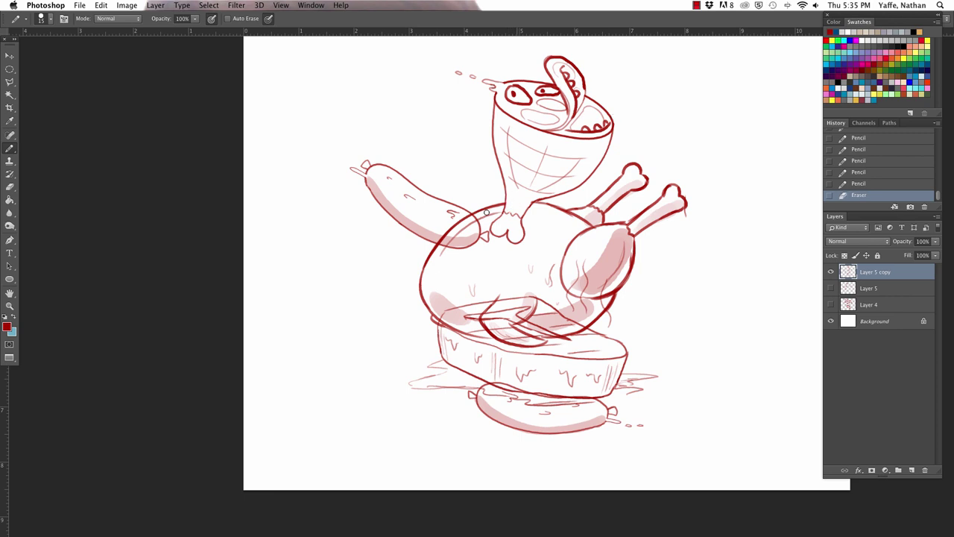
mouse_move(442, 232)
left_mouse_down()
mouse_move(486, 235)
mouse_move(460, 244)
mouse_move(478, 238)
mouse_move(447, 264)
mouse_move(463, 256)
mouse_move(468, 234)
mouse_move(495, 225)
mouse_move(479, 263)
left_mouse_up()
Sketch dotted ground-beef lumps at the shoulder joint, erasing small stray marks
key("b")
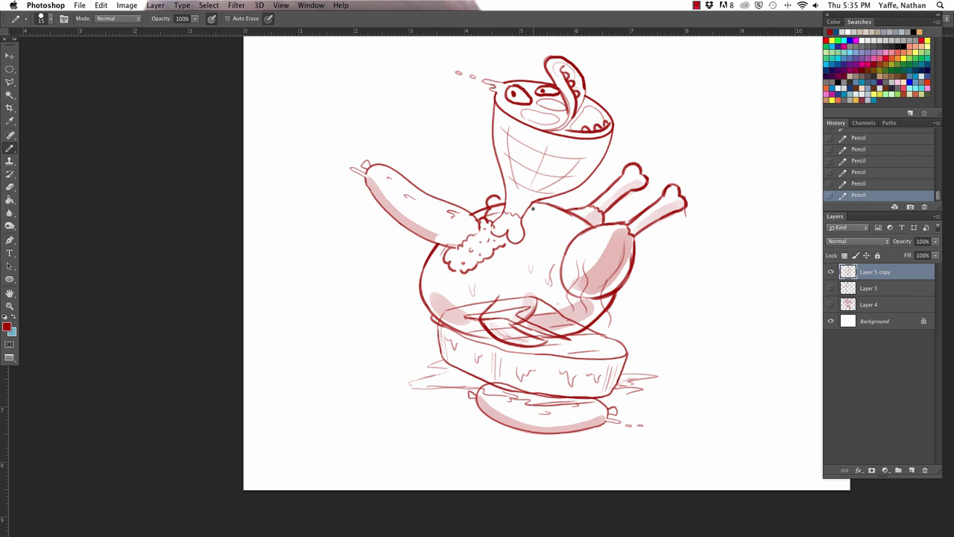
left_click_drag(533, 209, 554, 217)
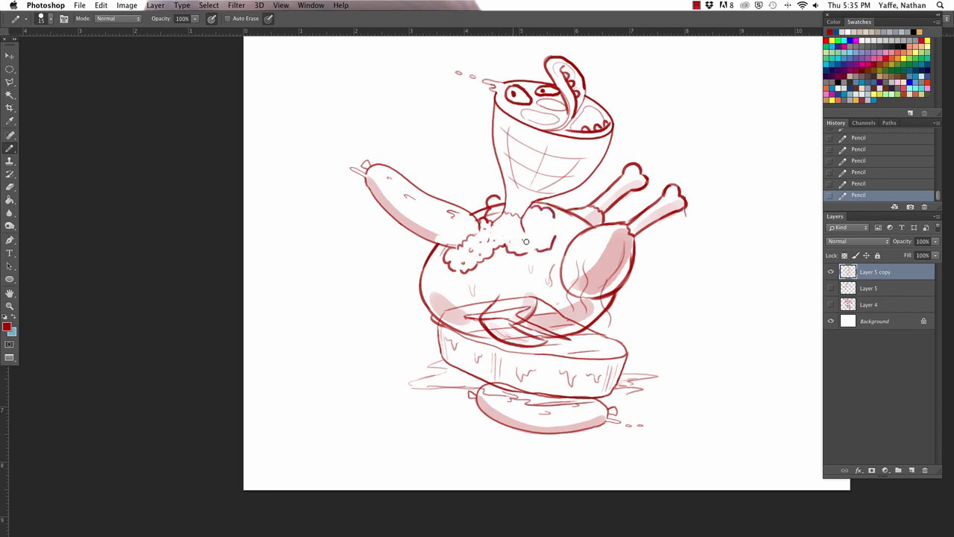
left_click_drag(552, 176, 557, 172)
mouse_move(521, 227)
left_mouse_down()
mouse_move(543, 218)
mouse_move(563, 234)
left_mouse_up()
left_click(540, 236)
left_click_drag(495, 206, 498, 203)
Replace the old joint above the slab with a dotted ground-beef clump and erase stray lines
mouse_move(463, 304)
left_mouse_down()
mouse_move(451, 322)
mouse_move(491, 318)
mouse_move(530, 341)
mouse_move(503, 317)
mouse_move(521, 308)
mouse_move(514, 295)
mouse_move(557, 330)
mouse_move(567, 315)
mouse_move(488, 295)
mouse_move(519, 325)
mouse_move(594, 327)
left_mouse_up()
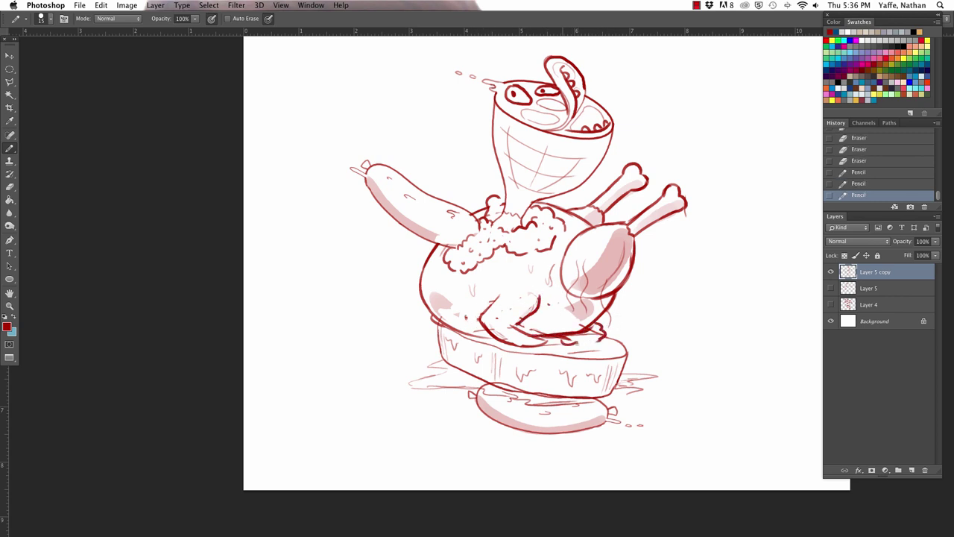
mouse_move(568, 337)
left_mouse_down()
mouse_move(586, 335)
mouse_move(550, 336)
left_mouse_up()
left_click_drag(434, 322, 471, 340)
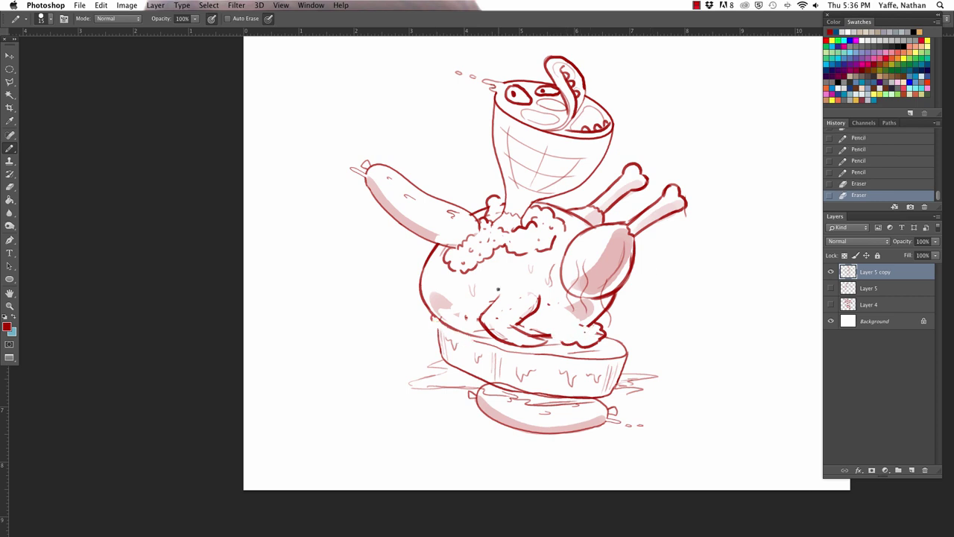
left_click_drag(567, 328, 591, 326)
left_click(564, 336)
left_click(571, 338)
left_click(579, 334)
left_click_drag(504, 384, 526, 388)
mouse_move(531, 400)
left_mouse_down()
mouse_move(574, 407)
mouse_move(621, 393)
mouse_move(633, 372)
mouse_move(652, 377)
left_mouse_up()
mouse_move(436, 362)
left_mouse_down()
mouse_move(426, 384)
mouse_move(473, 388)
left_mouse_up()
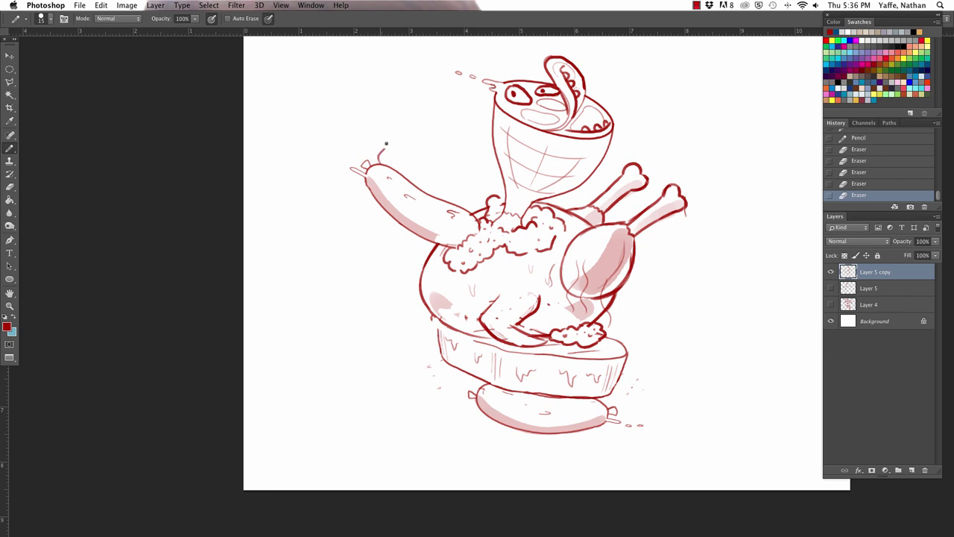
Draw bacon-strip fingers at the left sausage arm's tip, including a hanging strip
mouse_move(380, 148)
left_mouse_down()
mouse_move(381, 120)
mouse_move(385, 159)
mouse_move(388, 123)
left_mouse_up()
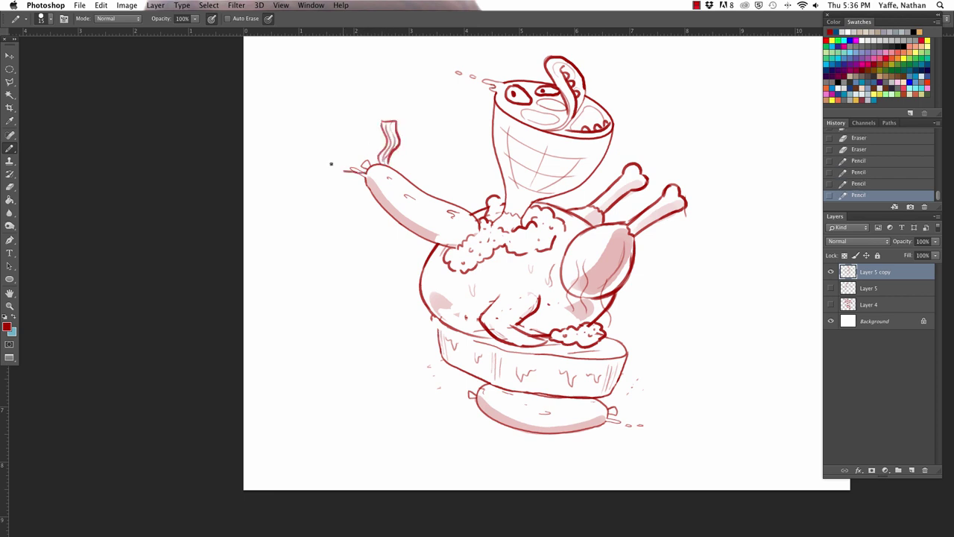
left_click_drag(344, 170, 313, 132)
mouse_move(335, 125)
left_mouse_down()
mouse_move(339, 147)
mouse_move(367, 167)
left_mouse_up()
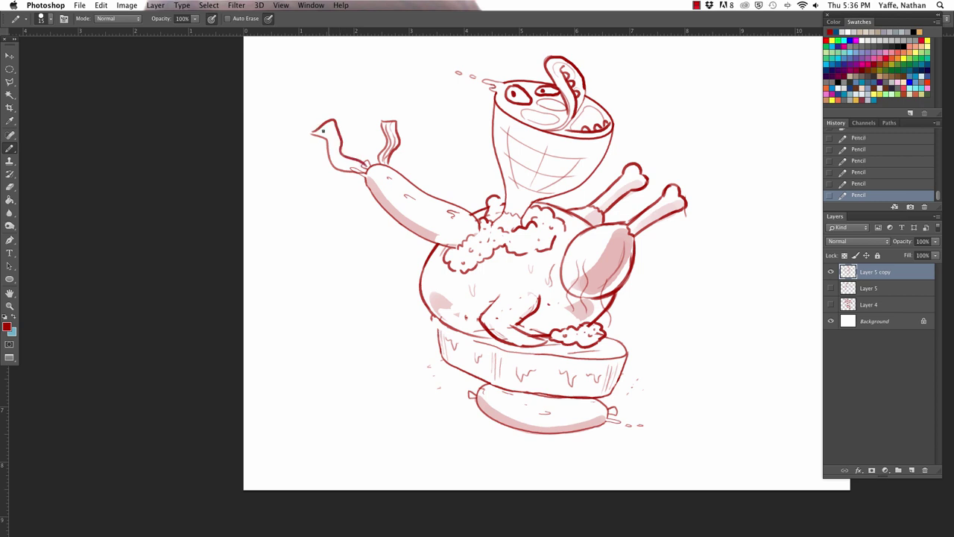
mouse_move(322, 130)
left_mouse_down()
mouse_move(356, 168)
mouse_move(341, 151)
left_mouse_up()
mouse_move(368, 183)
left_mouse_down()
mouse_move(317, 212)
mouse_move(322, 227)
mouse_move(366, 191)
left_mouse_up()
mouse_move(320, 224)
left_mouse_down()
mouse_move(371, 188)
mouse_move(323, 213)
mouse_move(371, 185)
left_mouse_up()
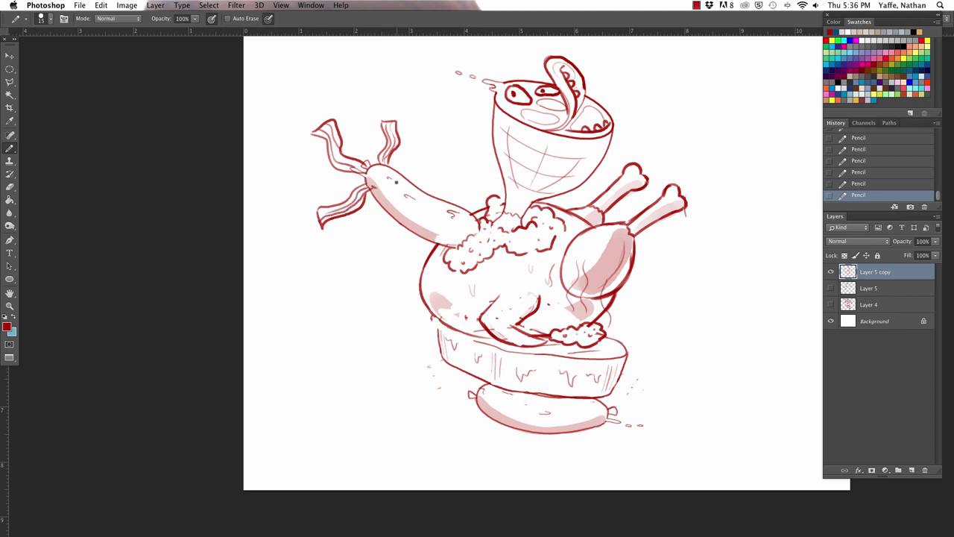
Draw two textured meat legs with feet below the bottom sausage
scroll(471, 367, "down", 3)
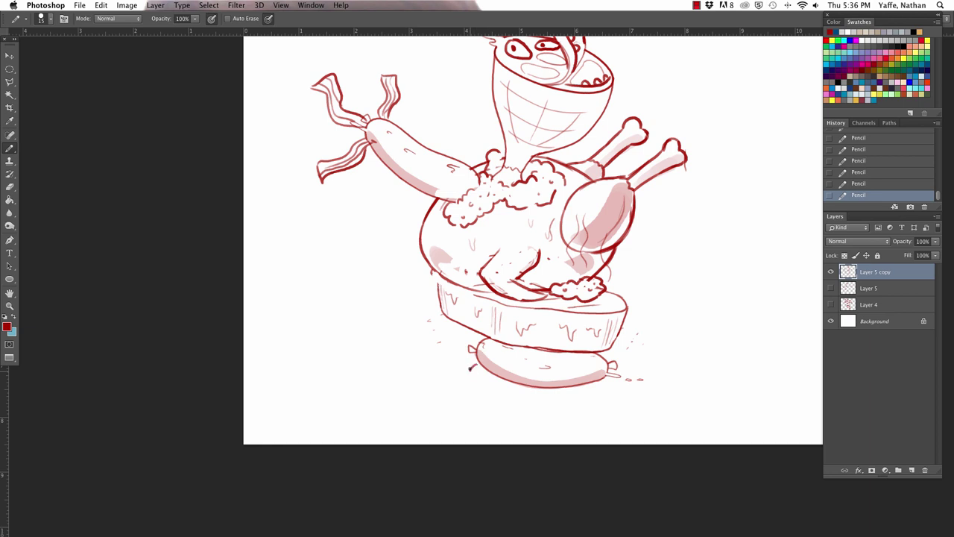
mouse_move(471, 367)
left_mouse_down()
mouse_move(440, 419)
mouse_move(452, 430)
mouse_move(492, 410)
mouse_move(514, 384)
left_mouse_up()
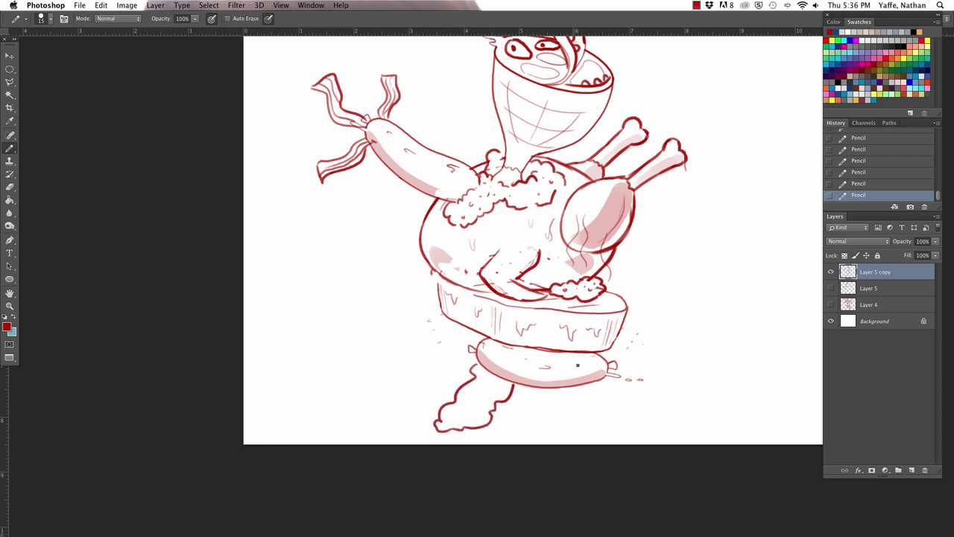
mouse_move(580, 384)
left_mouse_down()
mouse_move(587, 417)
mouse_move(602, 382)
mouse_move(673, 406)
left_mouse_up()
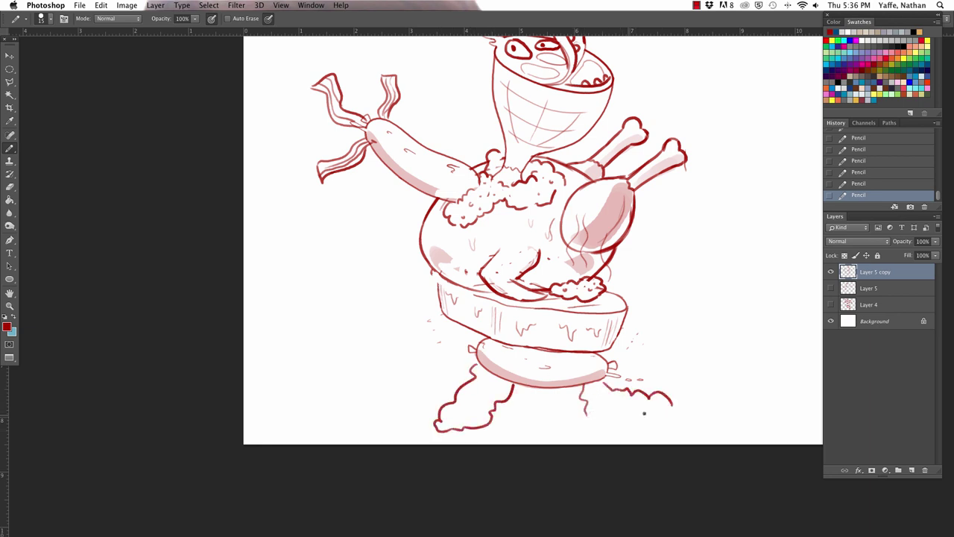
left_click_drag(593, 422, 667, 411)
mouse_move(467, 405)
left_mouse_down()
mouse_move(465, 414)
mouse_move(463, 383)
left_mouse_up()
left_click(489, 384)
left_click(607, 400)
mouse_move(627, 403)
left_mouse_down()
mouse_move(648, 395)
mouse_move(674, 417)
left_mouse_up()
left_click_drag(597, 410, 595, 422)
Draw wavy sizzle lines around the golem's head and body
scroll(505, 307, "up", 4)
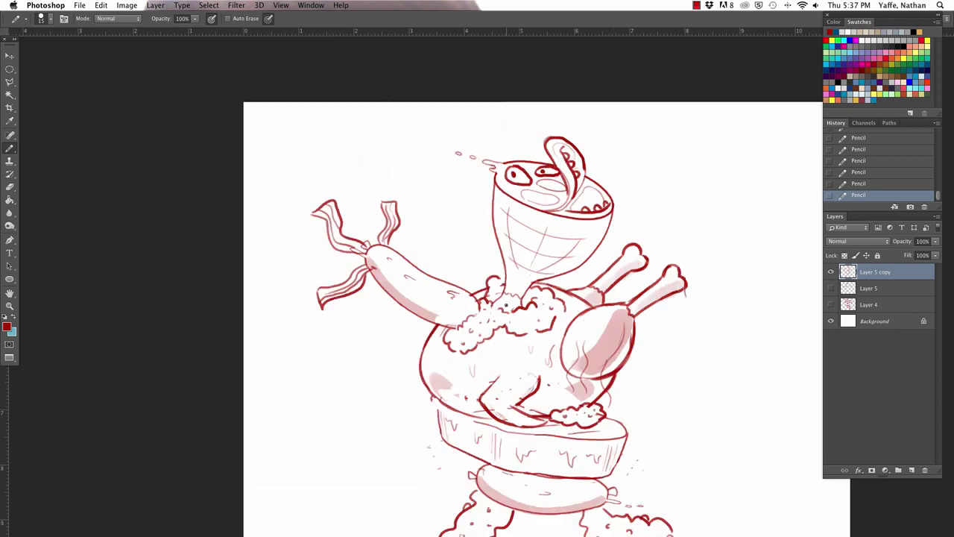
scroll(506, 305, "down", 4)
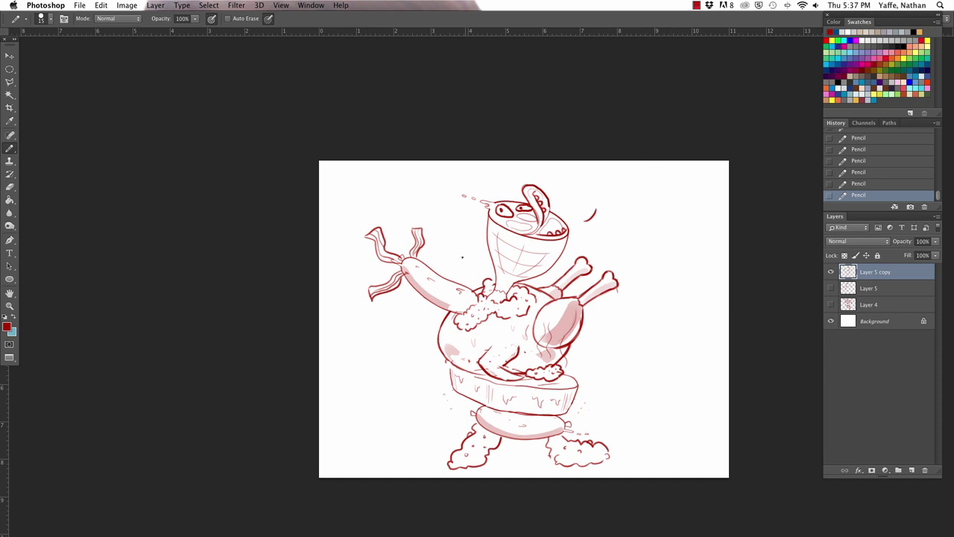
left_click_drag(462, 257, 456, 199)
left_click_drag(472, 235, 471, 214)
left_click_drag(437, 241, 436, 186)
left_click_drag(602, 238, 605, 266)
Hand-letter the 'Kill me' caption beside the head
mouse_move(602, 188)
left_mouse_down()
mouse_move(601, 203)
mouse_move(671, 191)
mouse_move(665, 183)
left_mouse_up()
left_click(616, 186)
key("e")
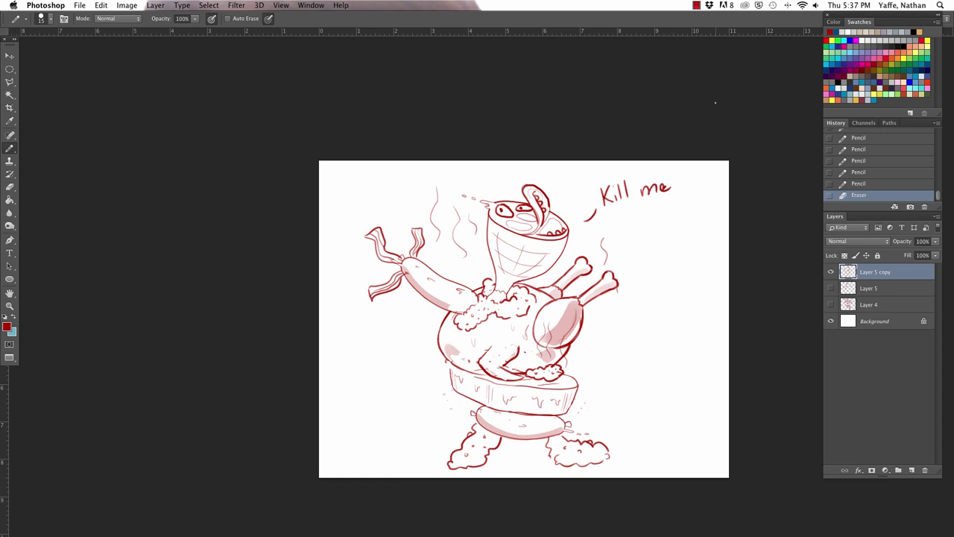